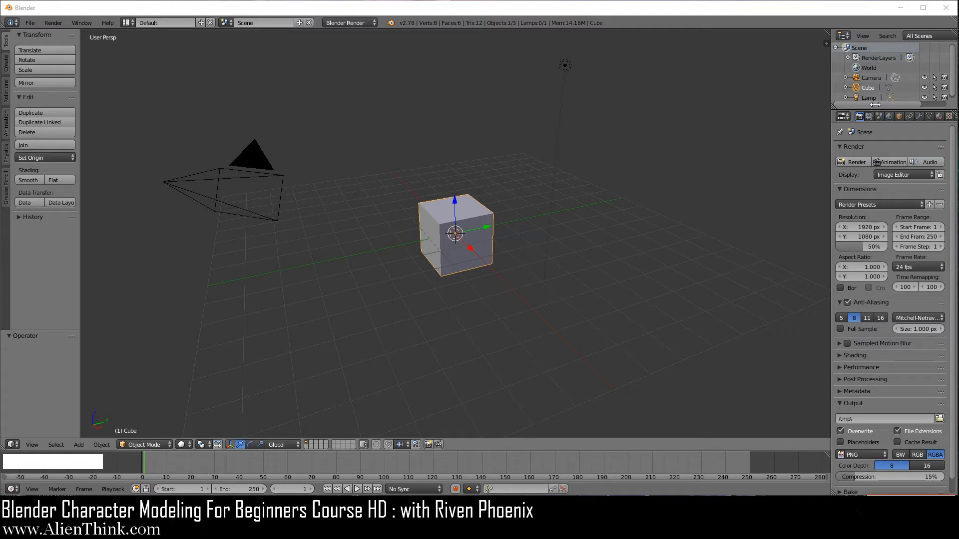
Enlarge the Outliner so every scene object is listed, and check its editor type choices
left_click_drag(891, 108, 889, 139)
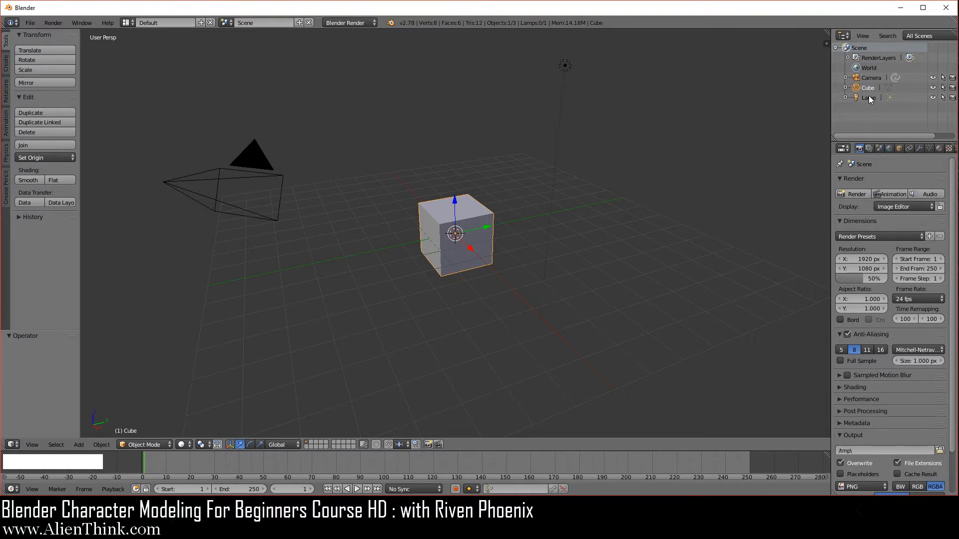
left_click(844, 37)
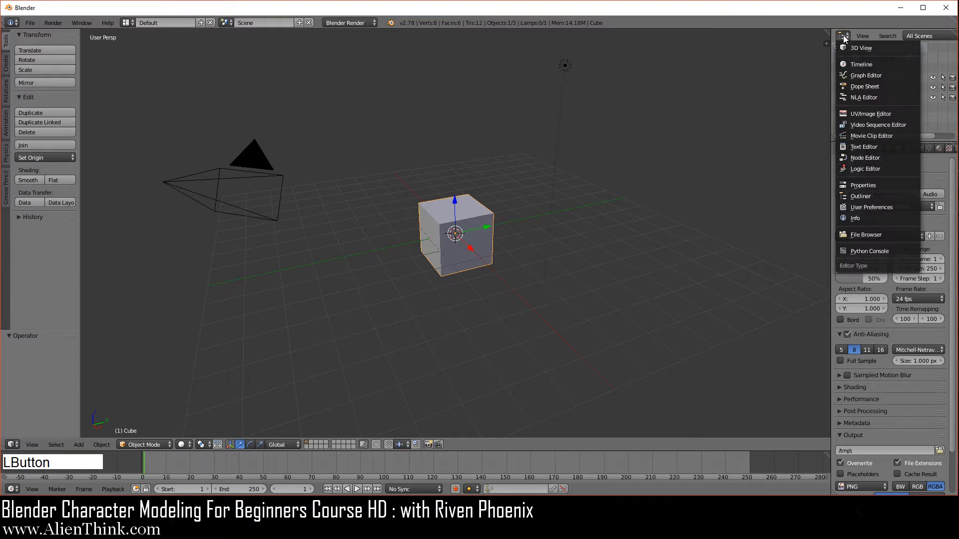
left_click(844, 36)
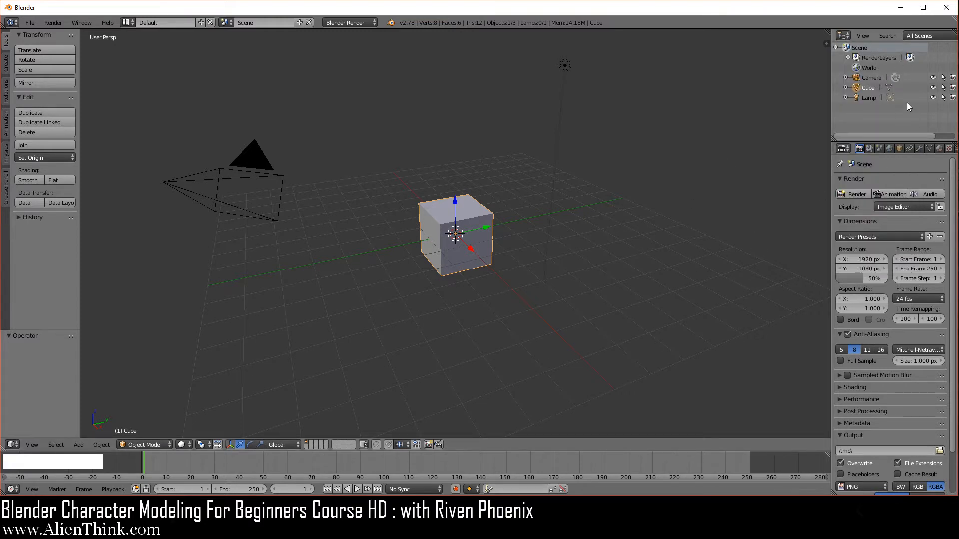
Select the camera, cube and lamp from the Outliner, and switch selection between cube and camera in the 3D view
left_click(868, 78)
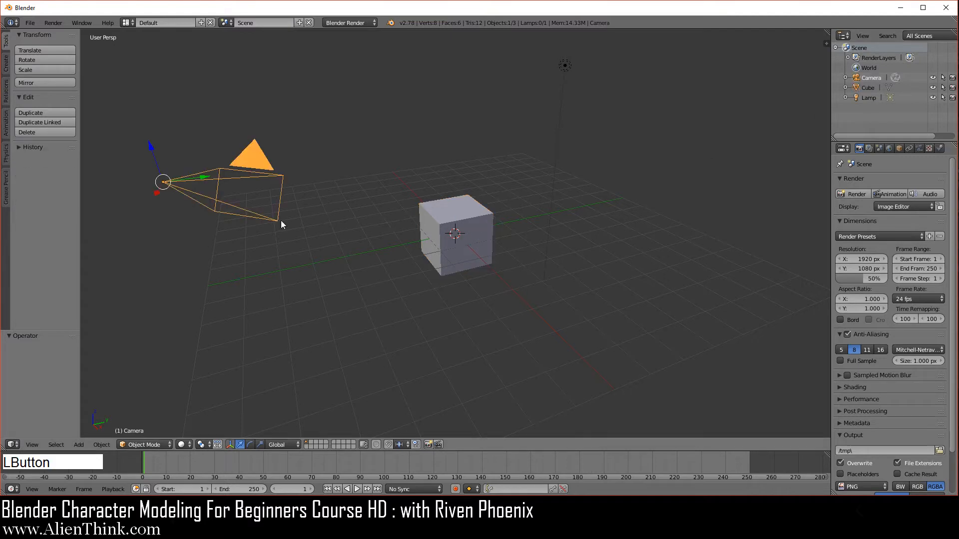
left_click(869, 88)
left_click(868, 97)
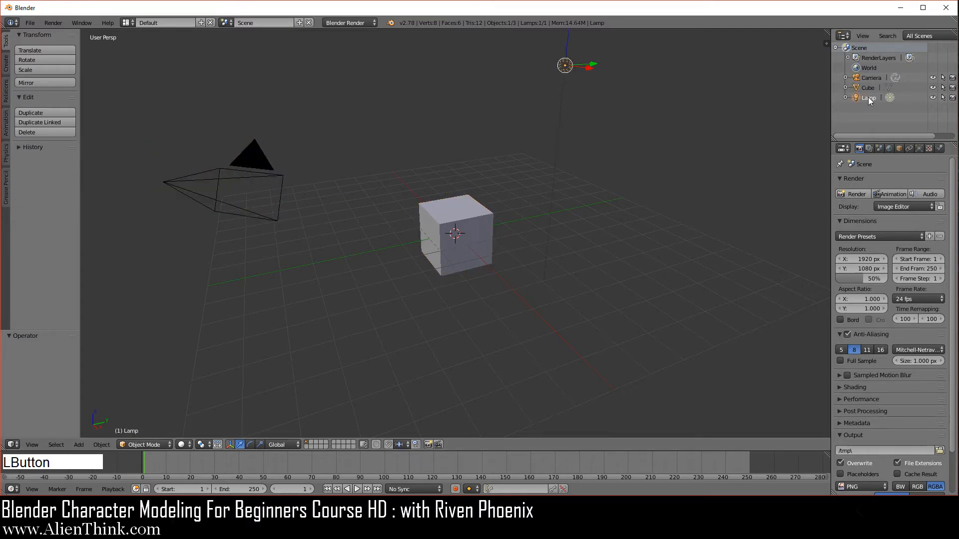
right_click(456, 206)
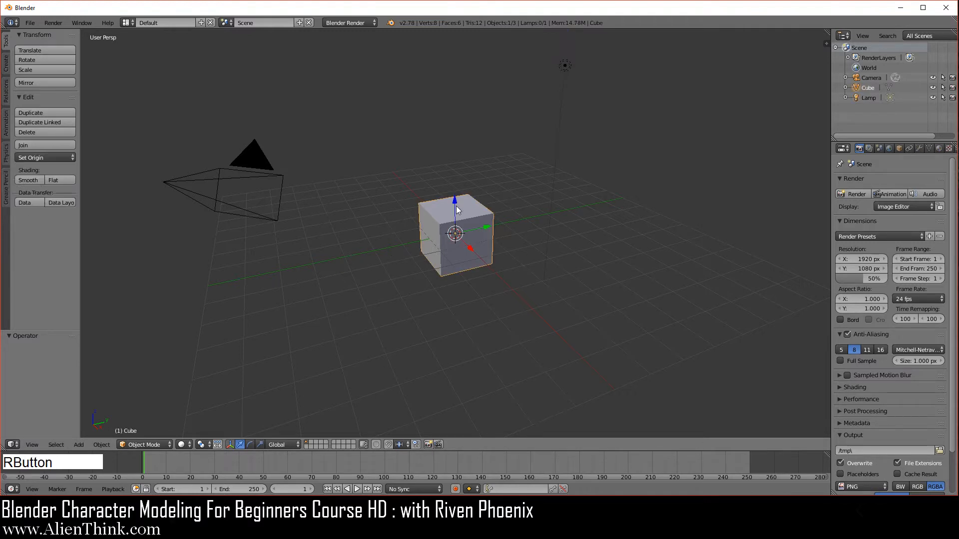
right_click(256, 168)
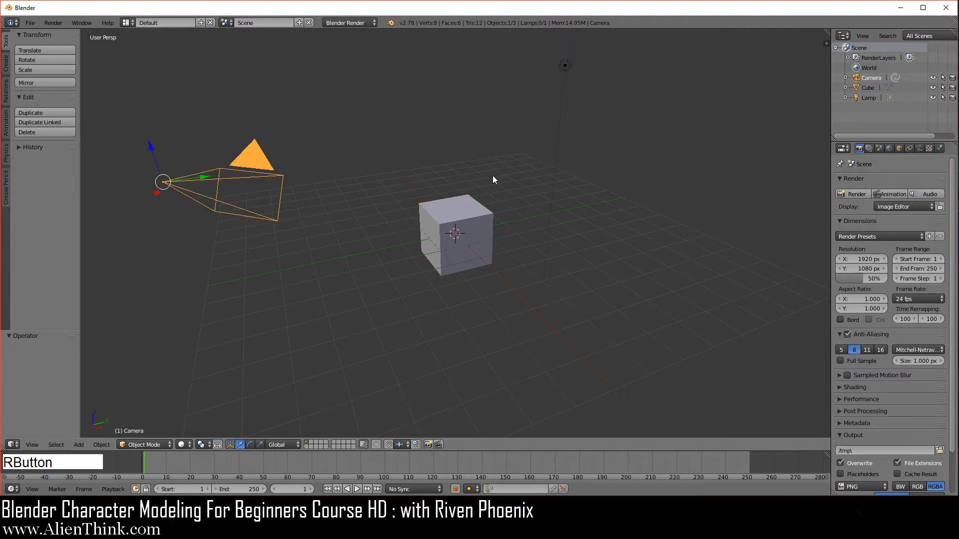
right_click(463, 216)
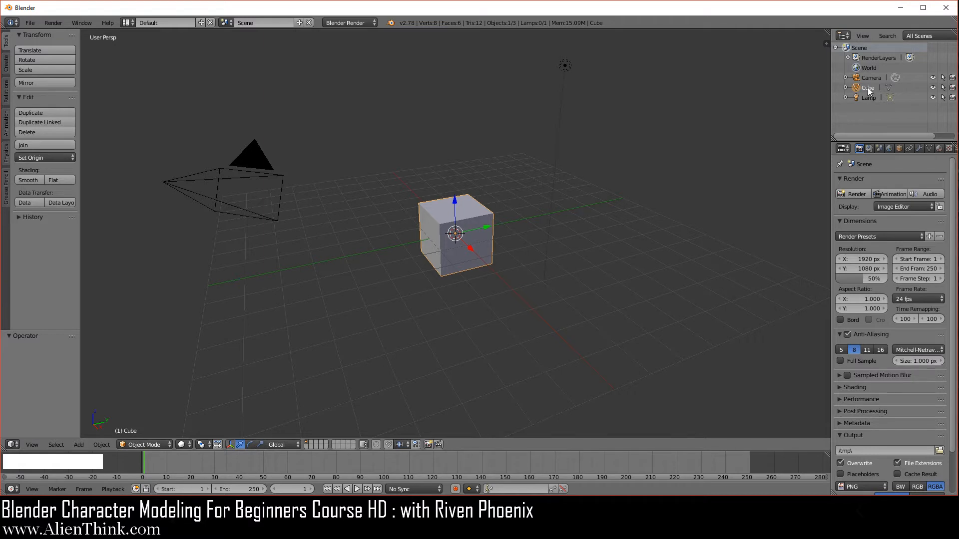
Hide the cube in the 3D view and make it visible again
left_click(932, 88)
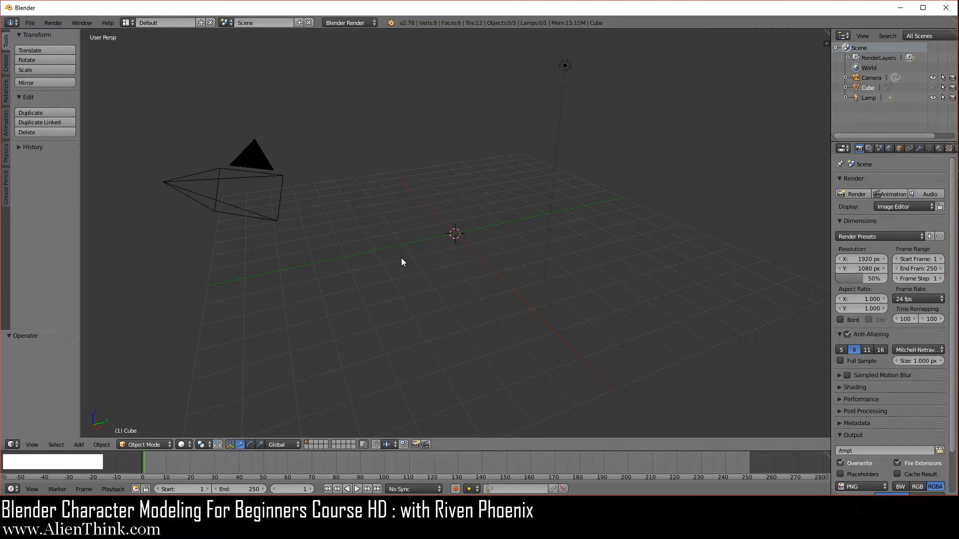
left_click(932, 88)
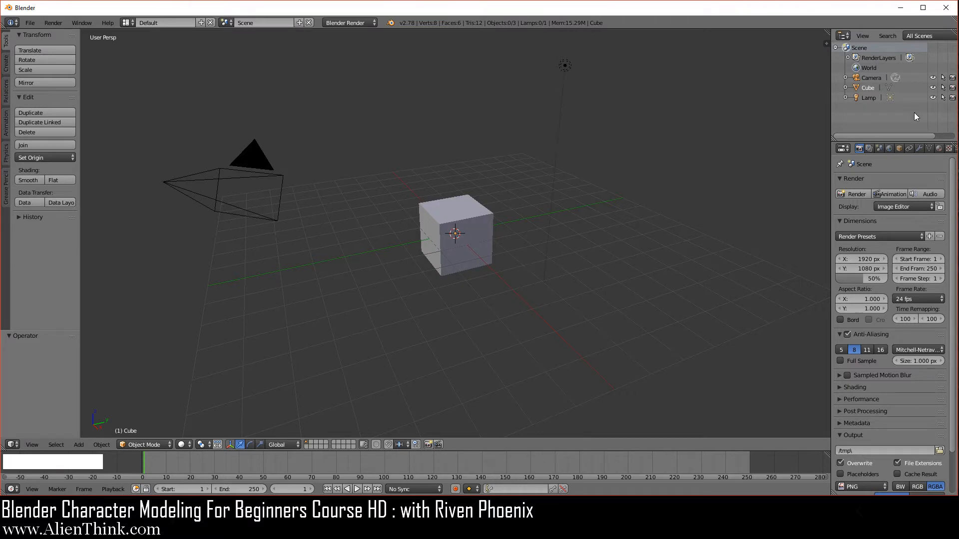
Make the cube unselectable, try selecting it in the 3D view compared with the lamp and camera, and restore its selectability
left_click(943, 88)
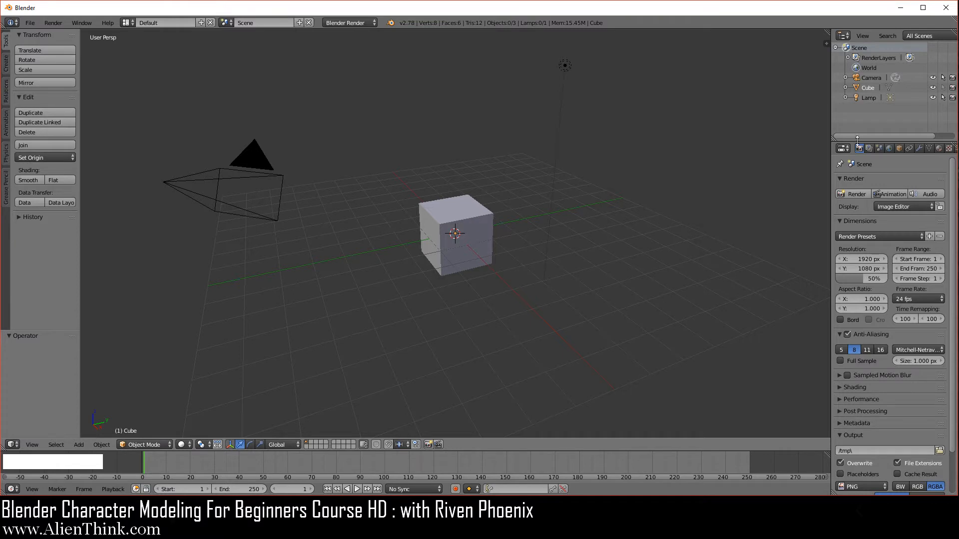
left_click(871, 78)
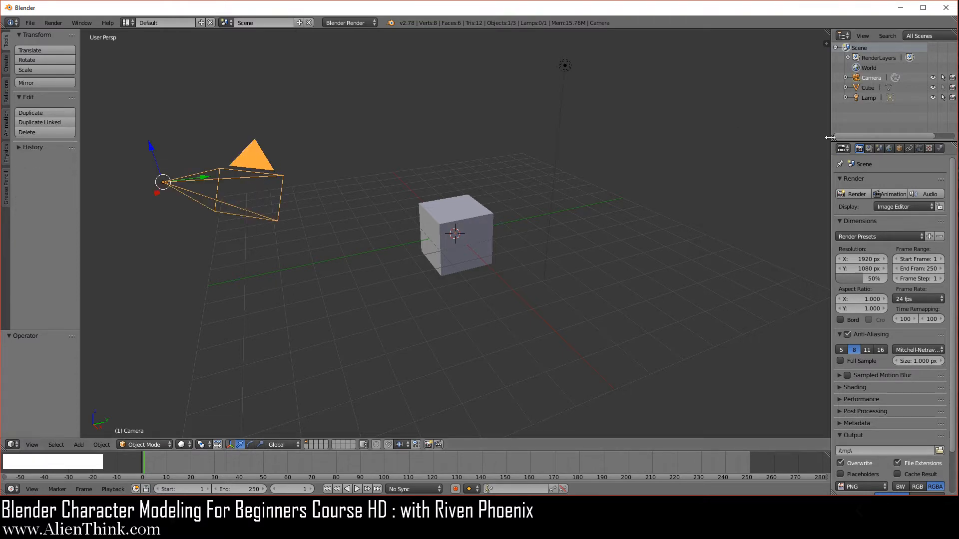
left_click(869, 88)
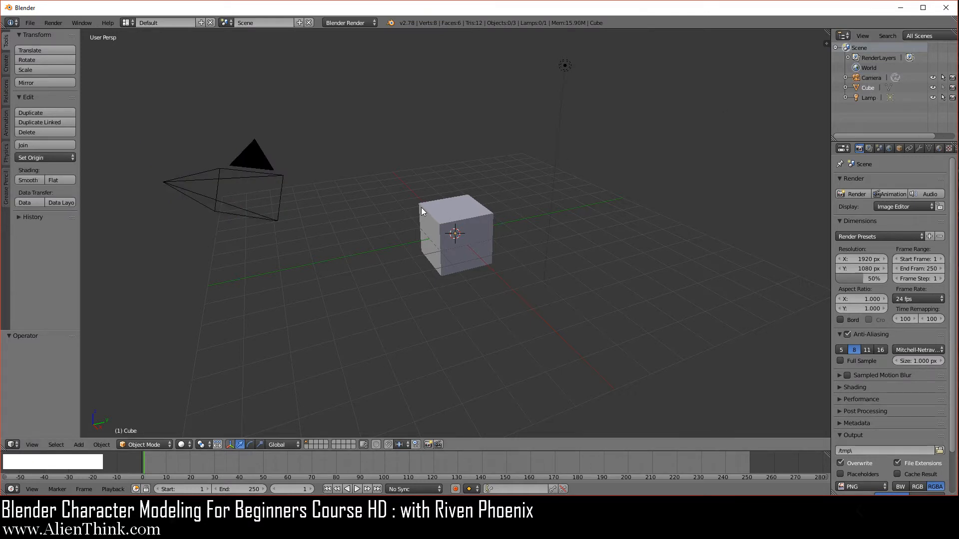
right_click(459, 214)
right_click(568, 67)
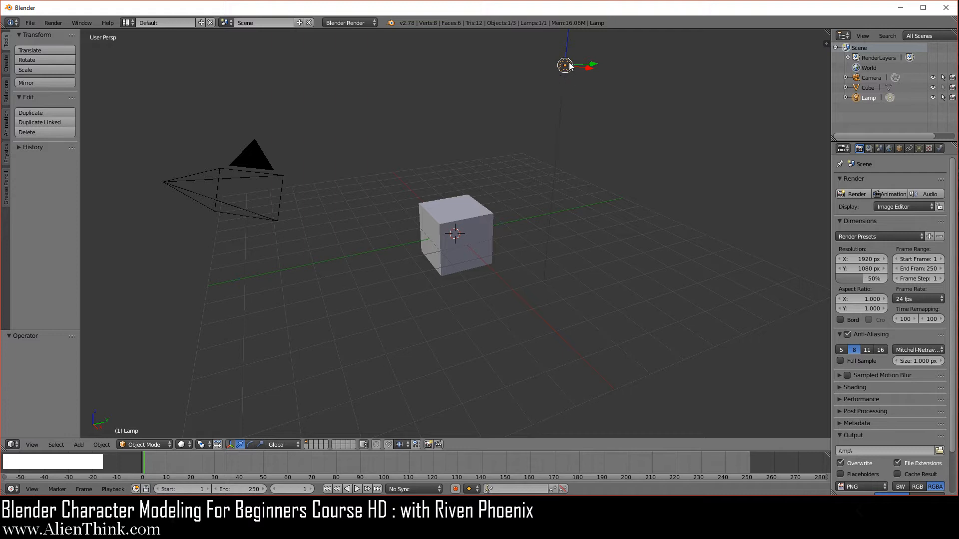
left_click(868, 90)
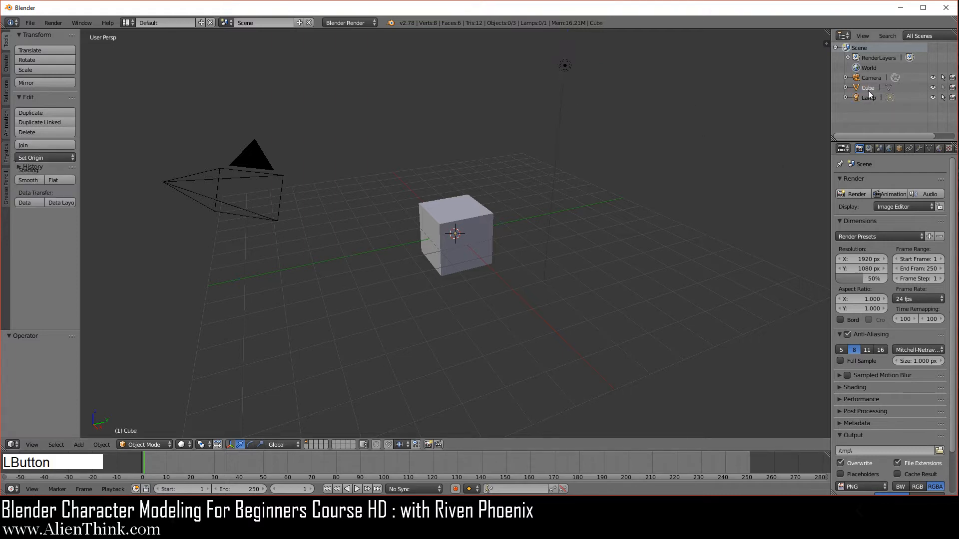
right_click(453, 217)
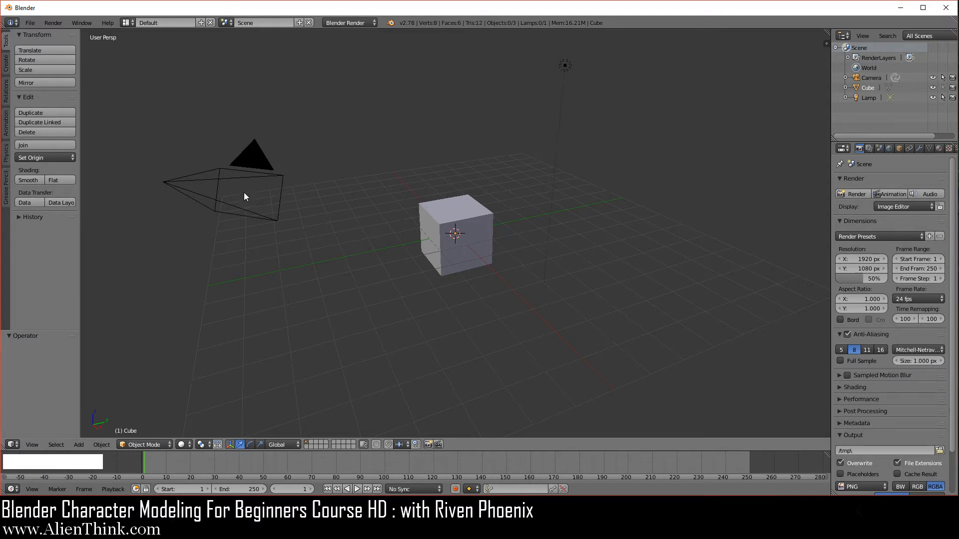
right_click(244, 180)
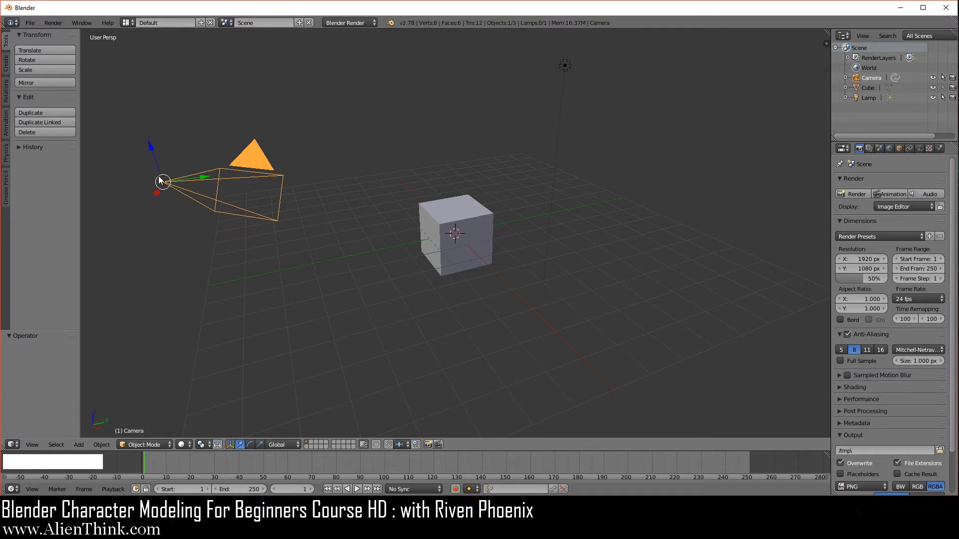
right_click(470, 218)
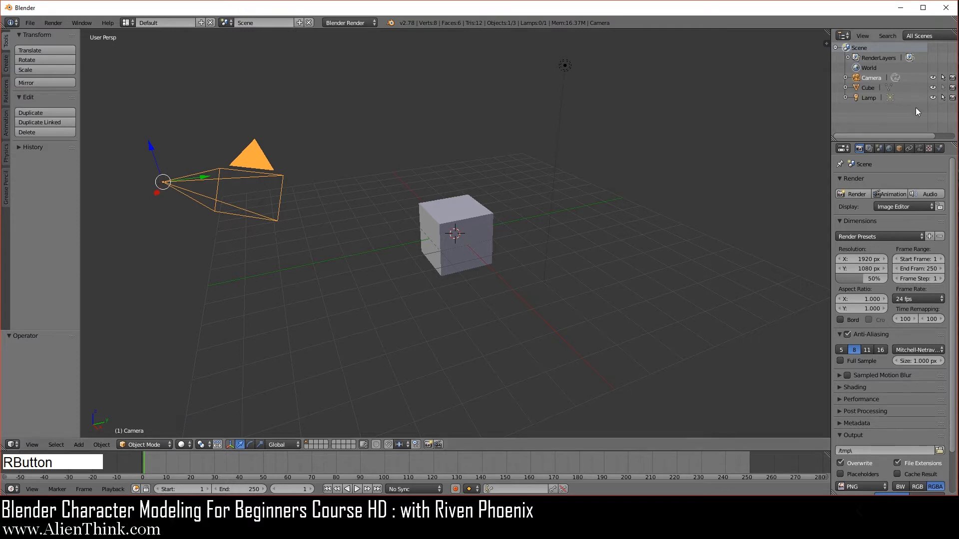
left_click(943, 91)
Exclude the cube from rendering in the Outliner and render the scene
left_click(952, 88)
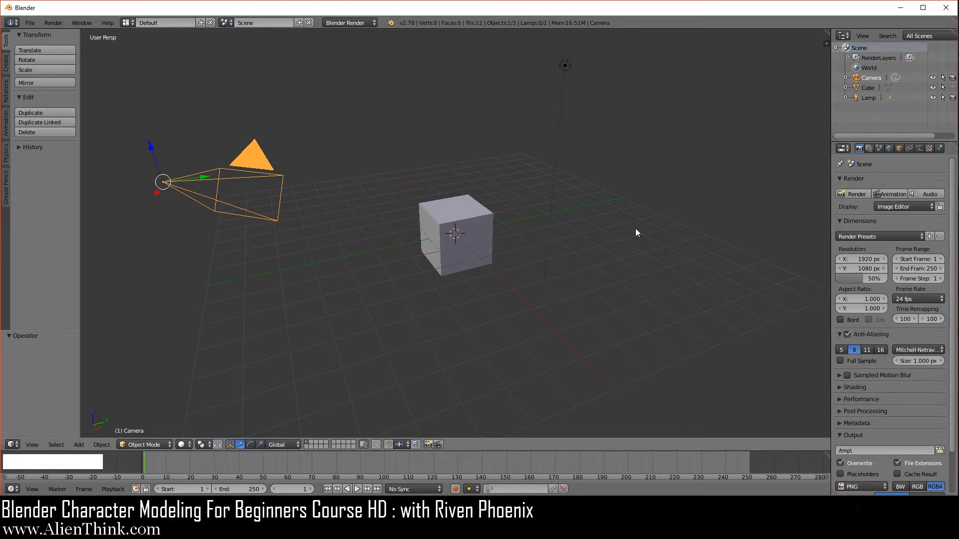
left_click(859, 148)
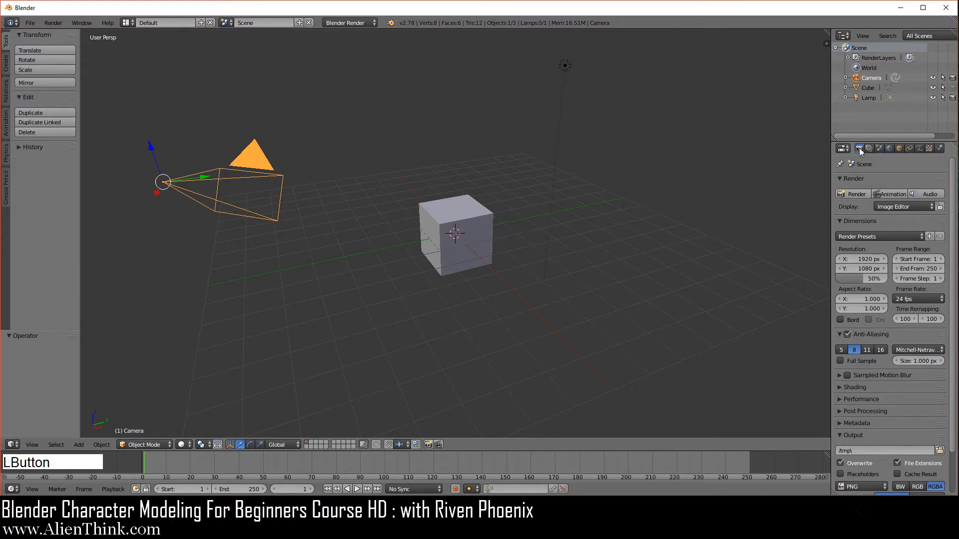
left_click(855, 194)
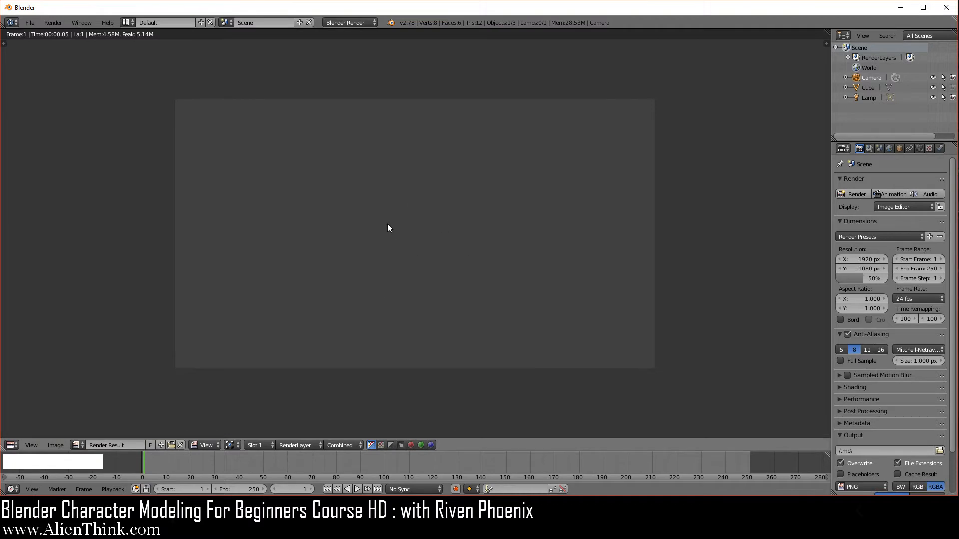
Make the cube renderable again, render the scene and return to the 3D view
left_click(952, 88)
left_click(857, 194)
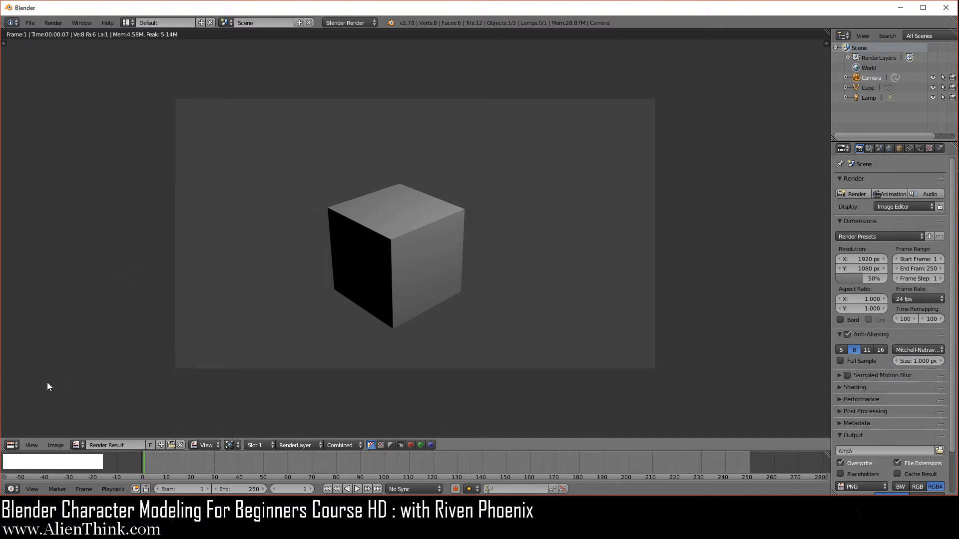
left_click(11, 445)
key("Escape")
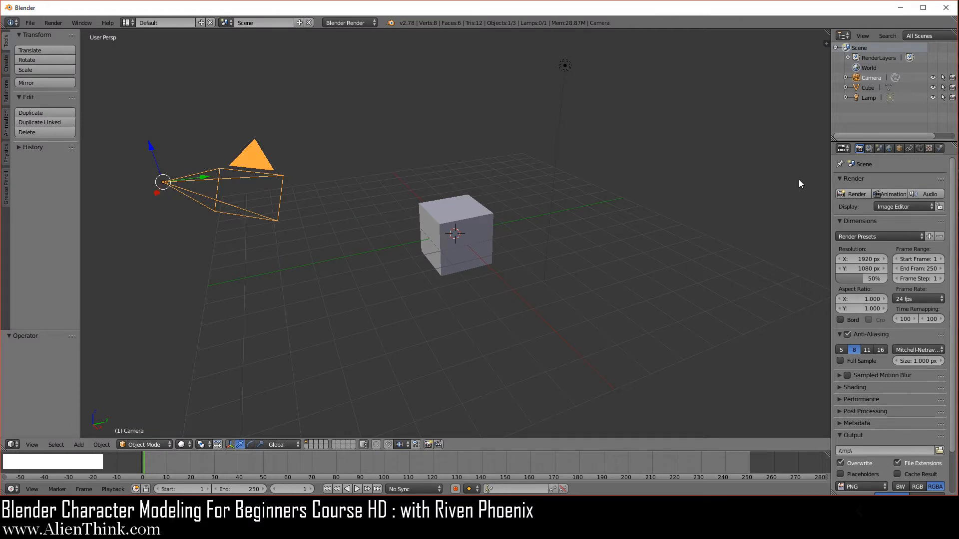
Render the current scene once more, and switch the image editor back to the 3D view
left_click(852, 195)
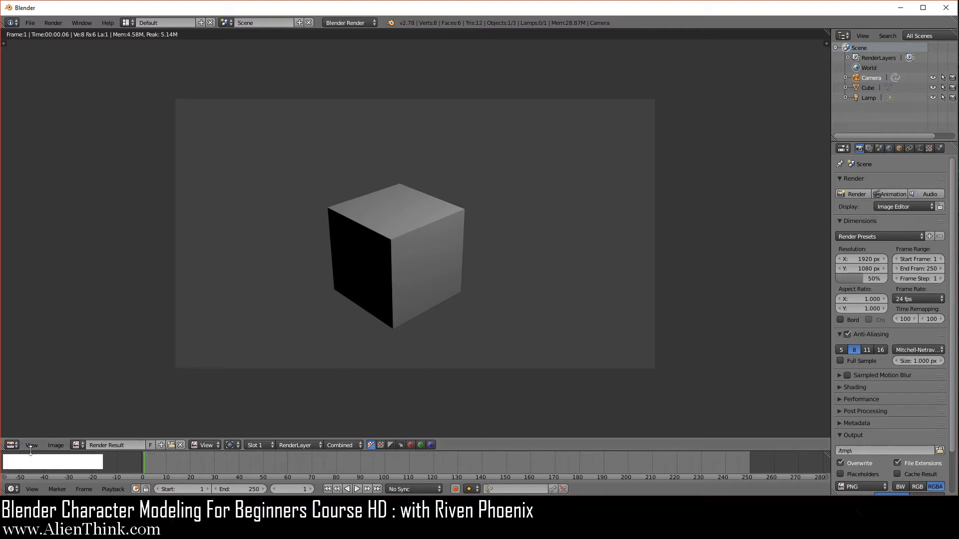
left_click(11, 445)
left_click(22, 434)
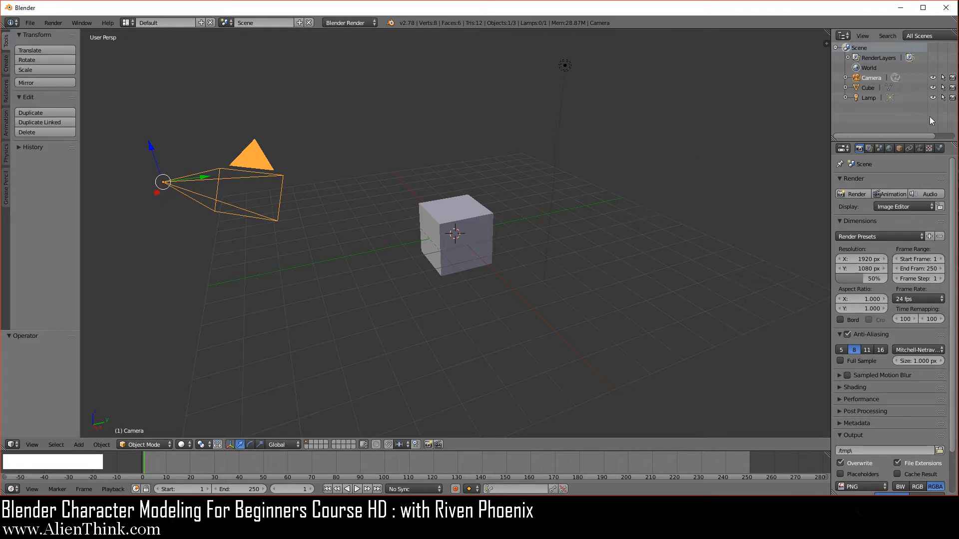
Turn off visibility, selectability and rendering for the camera, cube and lamp, and turn them all back on
left_click(933, 77, "shift")
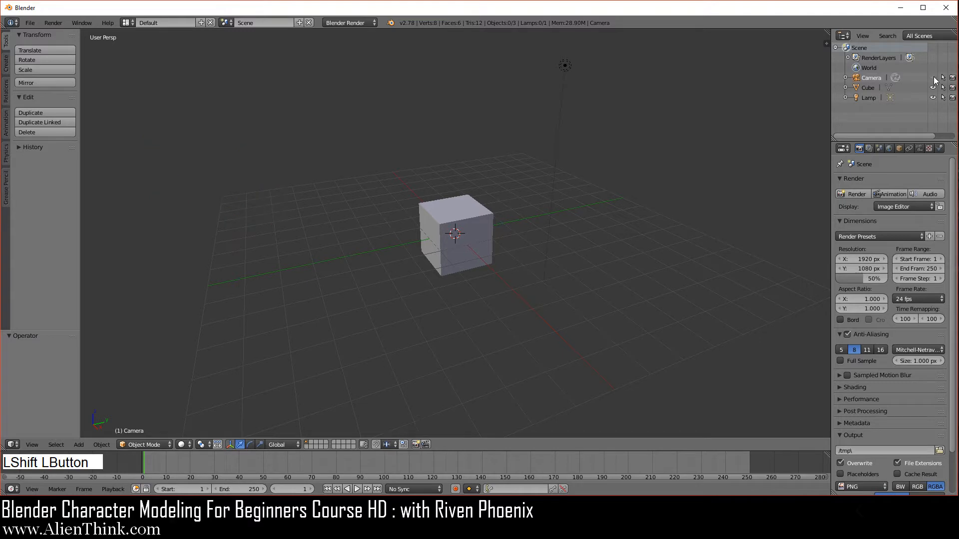
left_click(933, 98, "shift")
left_click(943, 98, "shift")
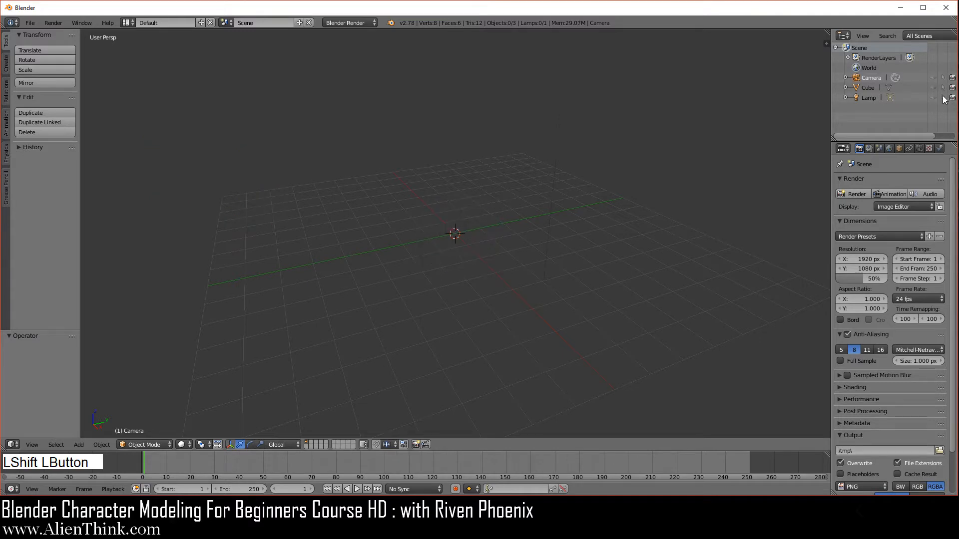
left_click_drag(952, 77, 951, 98, "shift")
left_click_drag(934, 77, 952, 110, "shift")
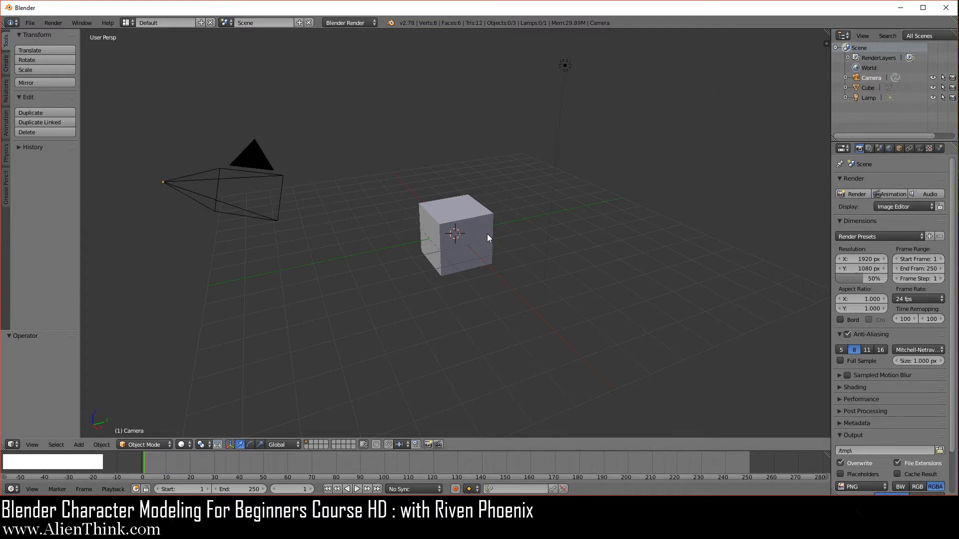
Select the cube and toggle its 3D transform manipulator off and on, leaving it displayed
scroll(451, 283, "up", 3)
scroll(452, 285, "down", 2)
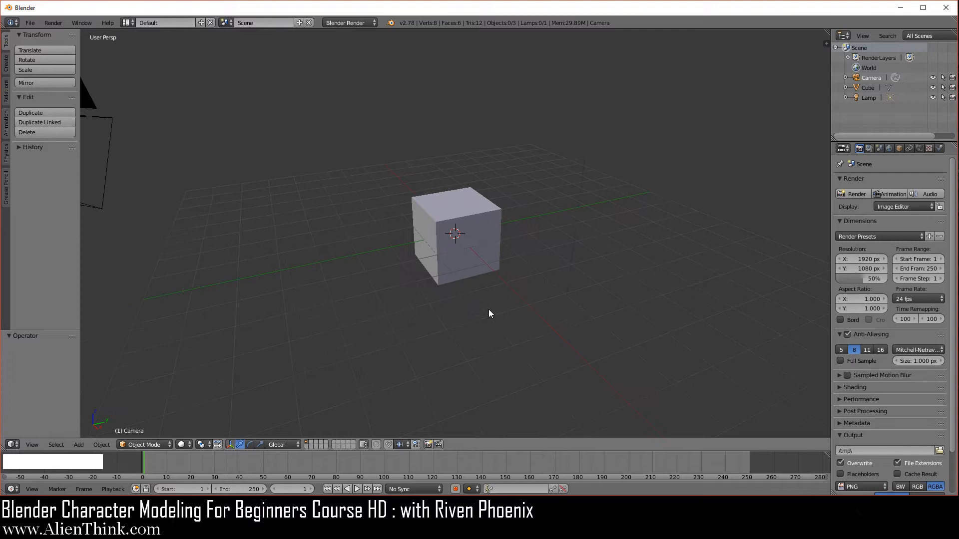
right_click(462, 208)
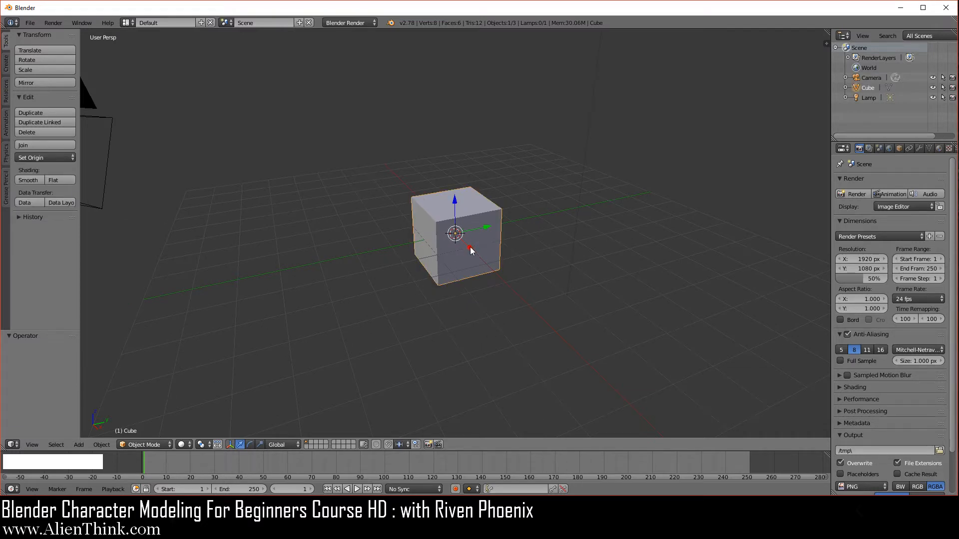
left_click(229, 445)
left_click(229, 445)
left_click(229, 445)
left_click(229, 445)
left_click(229, 445)
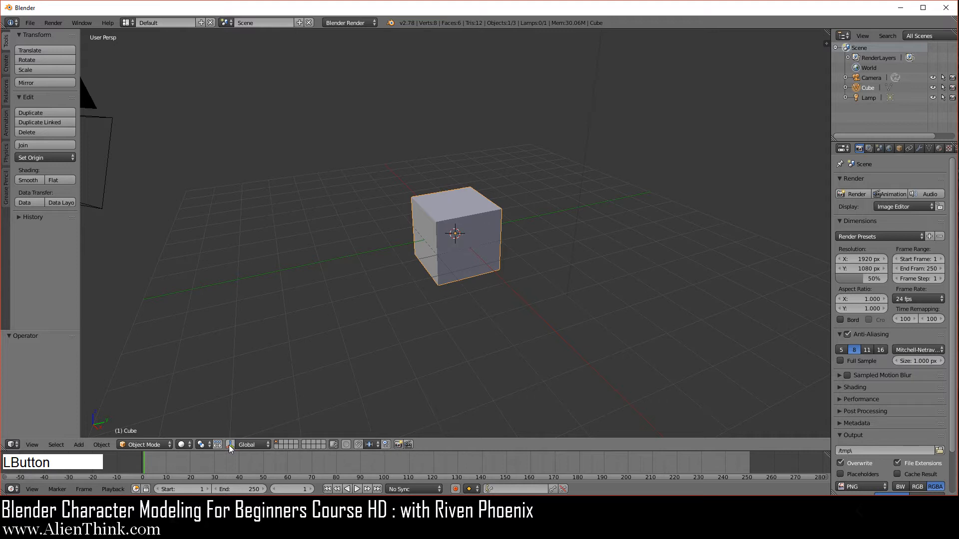
left_click(229, 445)
Select the camera to show its manipulator, and reselect the cube in the 3D view
scroll(333, 344, "down", 3)
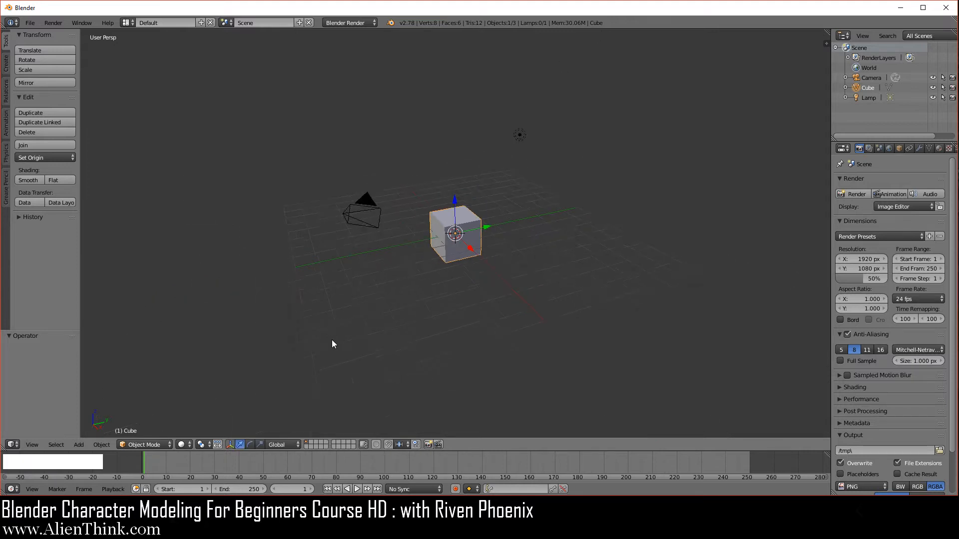
right_click(364, 209)
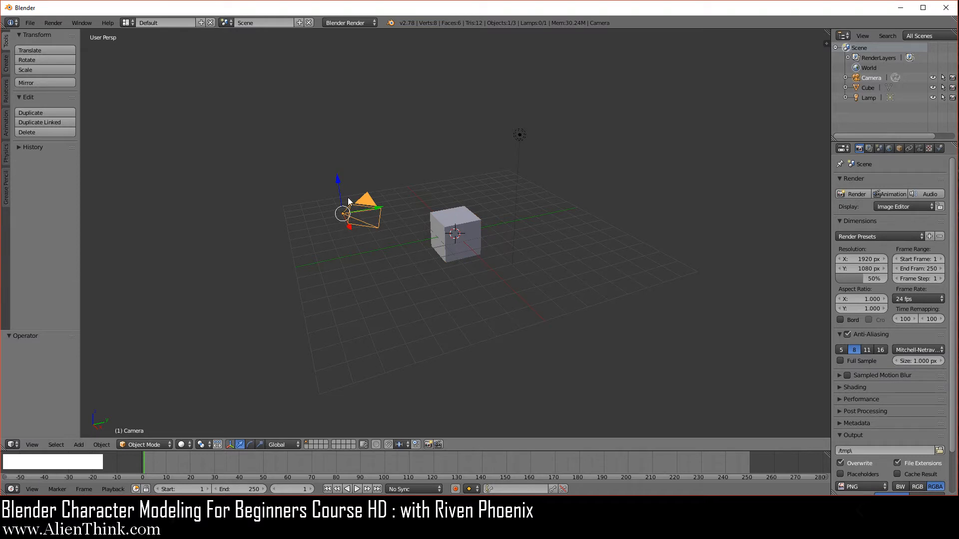
scroll(364, 247, "up", 3)
scroll(299, 298, "down", 2)
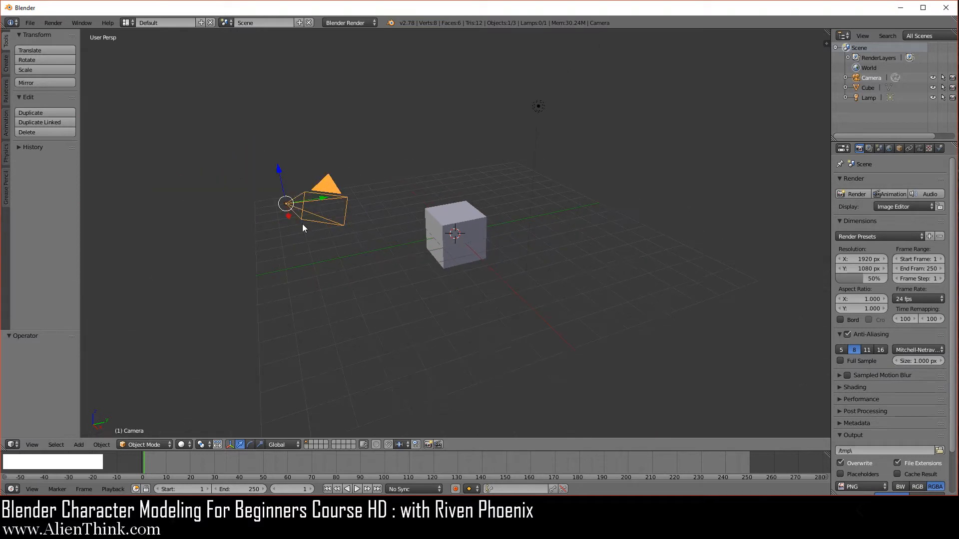
scroll(302, 229, "up", 4)
right_click(445, 216)
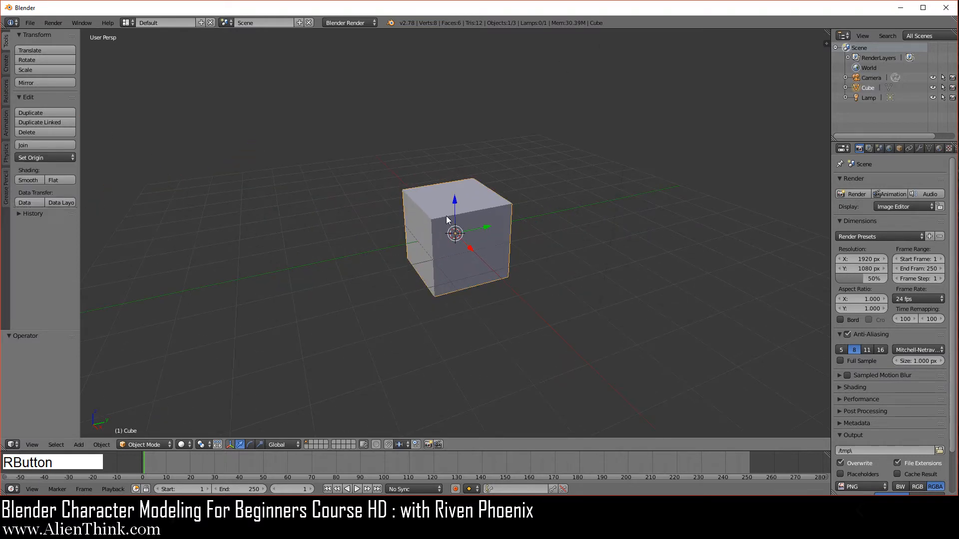
Zoom in and out on the cube and orbit around it to examine it from another angle
scroll(471, 295, "up", 1)
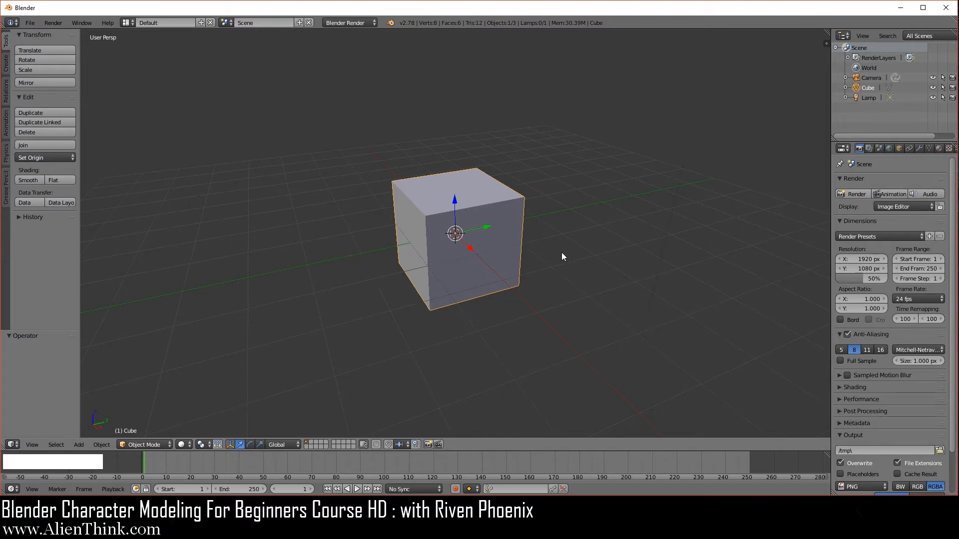
middle_click_drag(460, 309, 529, 327)
scroll(510, 284, "up", 2)
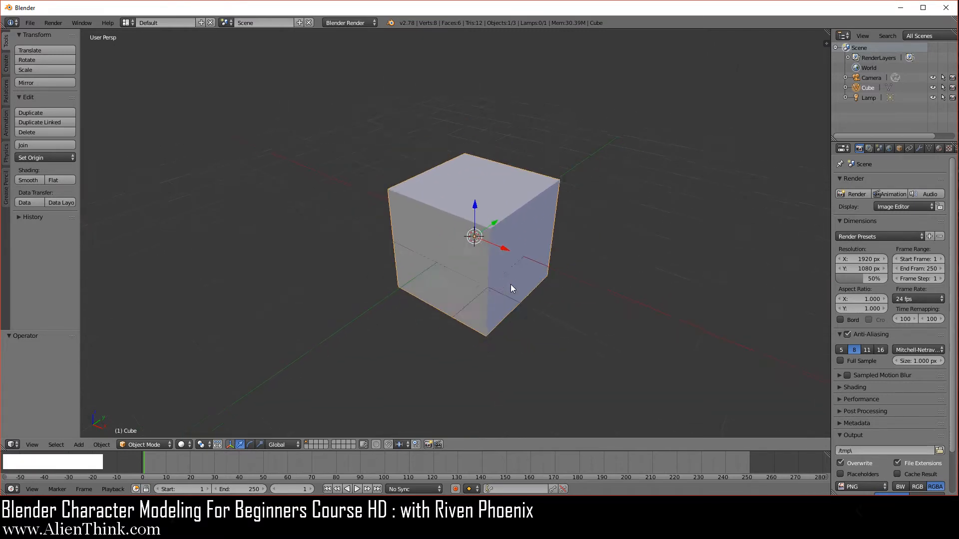
scroll(510, 283, "down", 2)
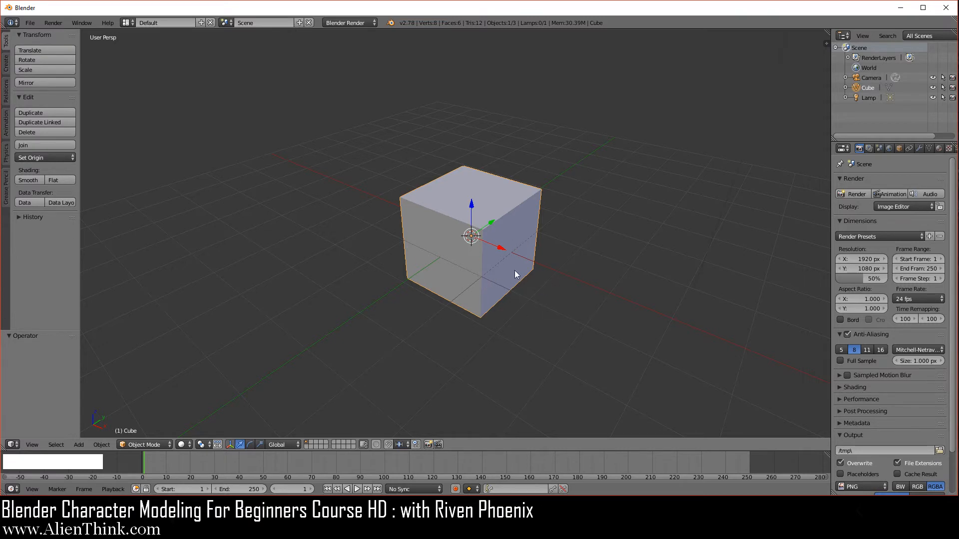
scroll(507, 291, "up", 3)
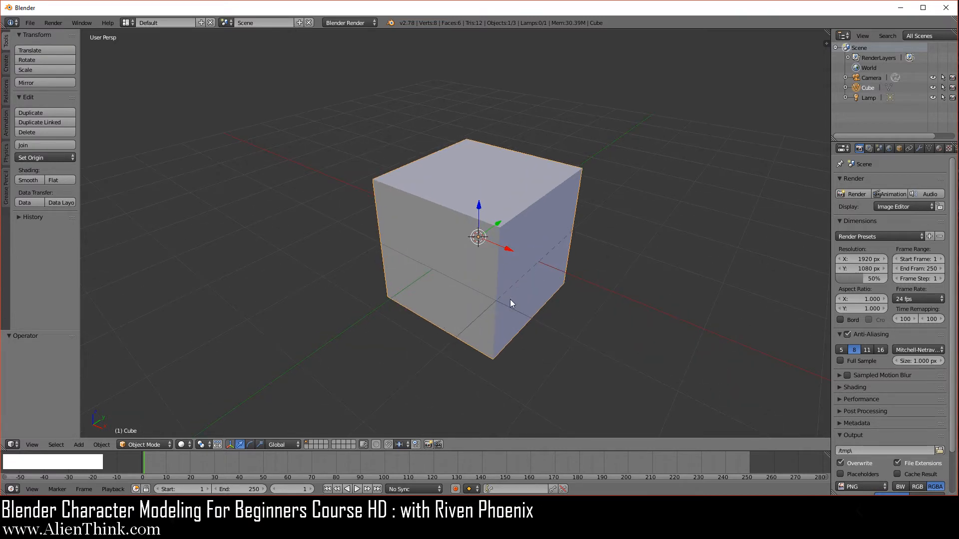
scroll(505, 301, "down", 3)
scroll(505, 301, "up", 4)
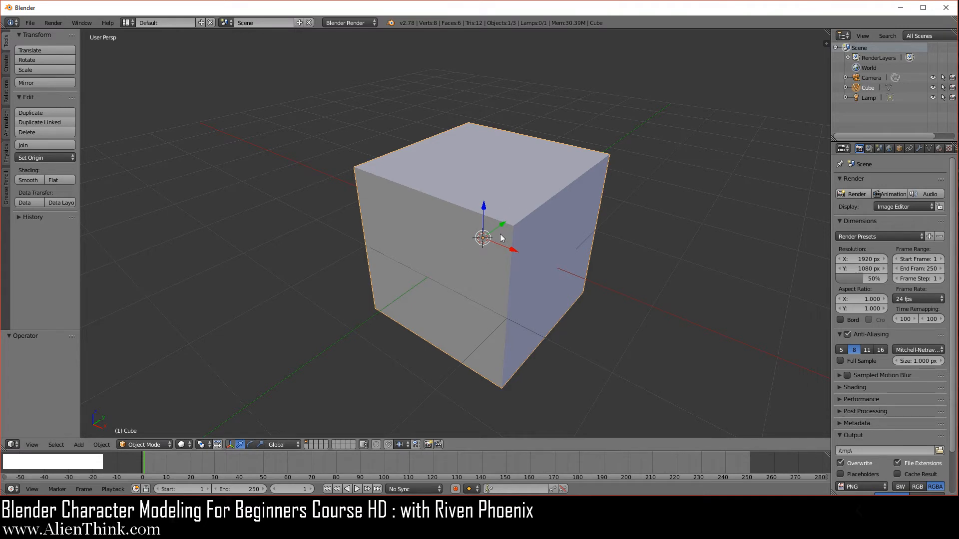
Center and frame the view on the selected cube, and orbit around it from a wider distance
key("KP_Decimal")
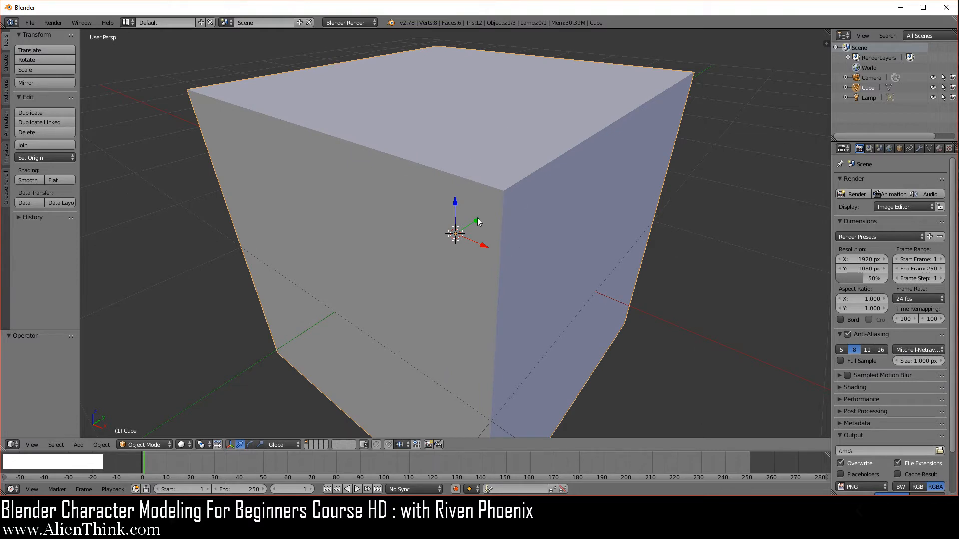
scroll(484, 230, "down", 4)
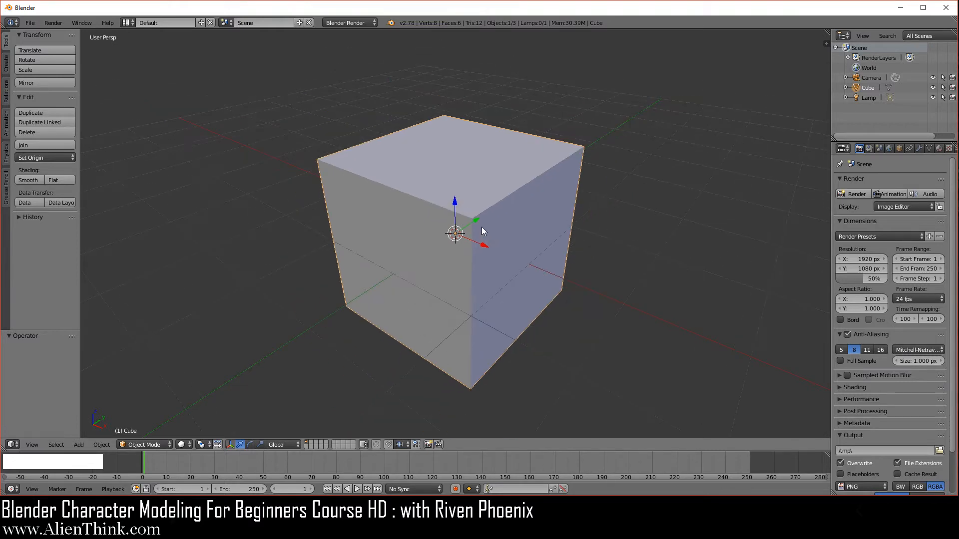
mouse_move(527, 269)
middle_mouse_down()
mouse_move(415, 279)
mouse_move(371, 195)
mouse_move(557, 238)
mouse_move(562, 299)
mouse_move(482, 285)
mouse_move(539, 254)
mouse_move(511, 269)
middle_mouse_up()
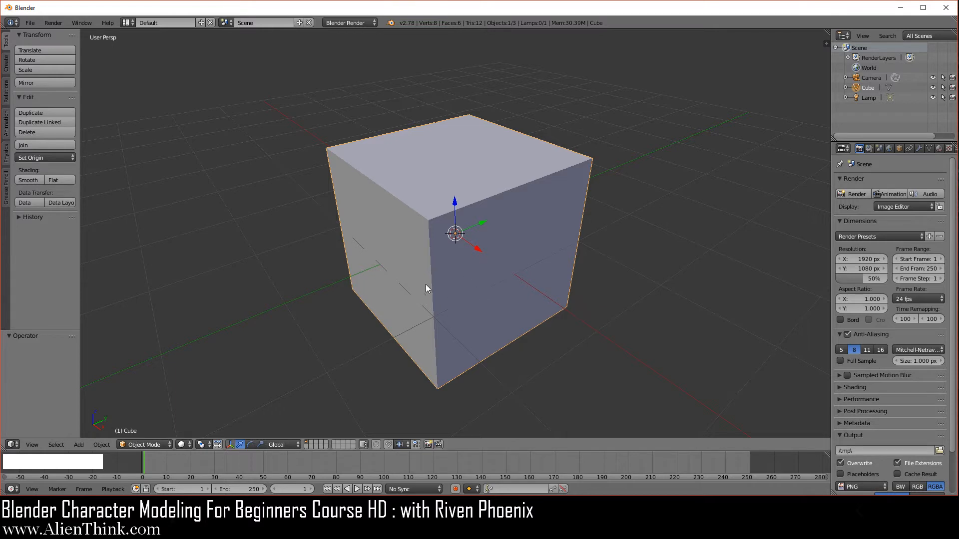
Enable Emulate Numpad in the user preferences' input settings, and close the preferences window
left_click(33, 24)
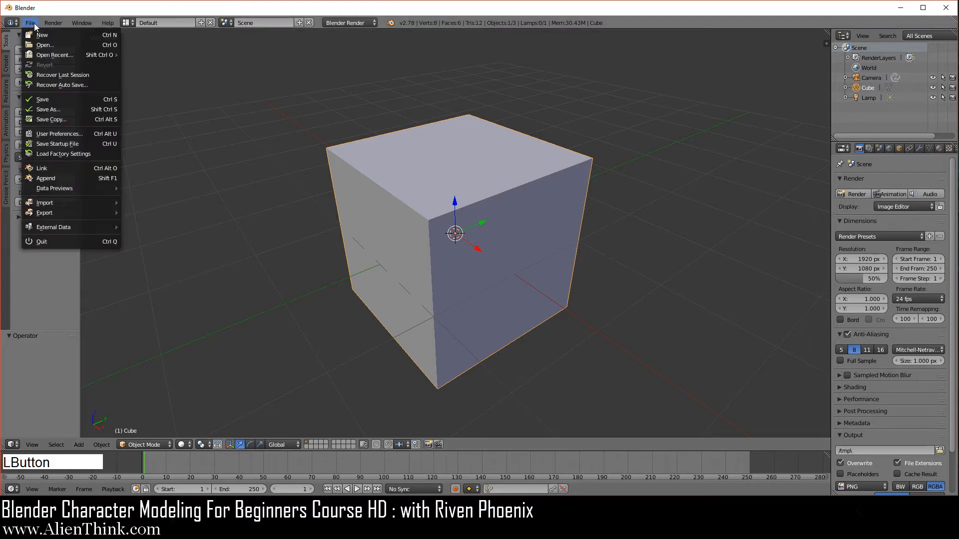
left_click(44, 134)
left_click(141, 39)
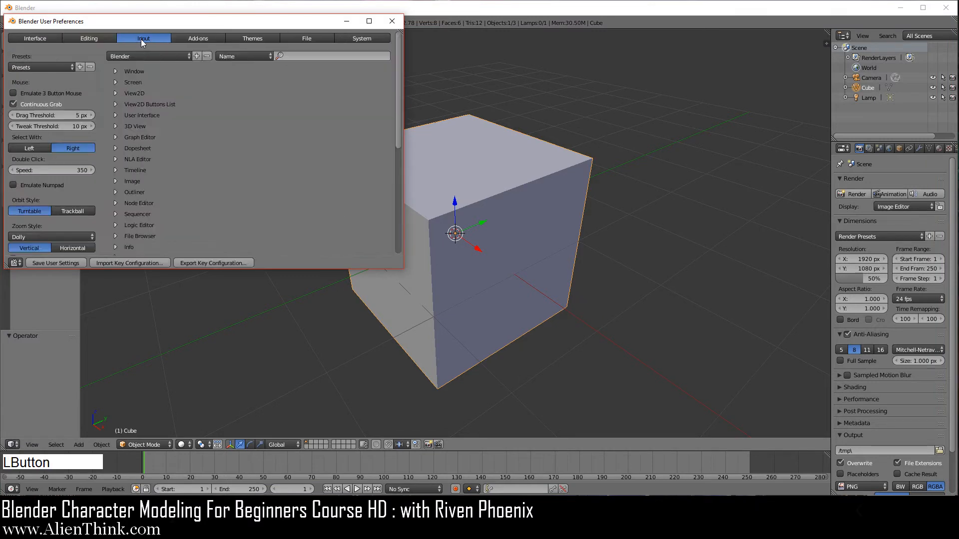
left_click(13, 185)
left_click(392, 21)
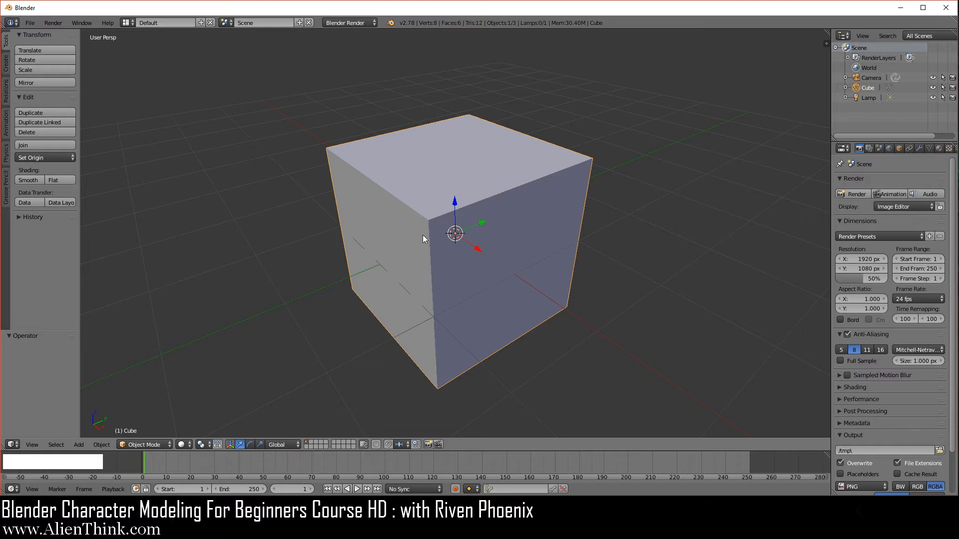
Show the cube in front view several times, orbiting back to an angled perspective each time
key("KP_1")
middle_click_drag(497, 284, 461, 292)
key("KP_1")
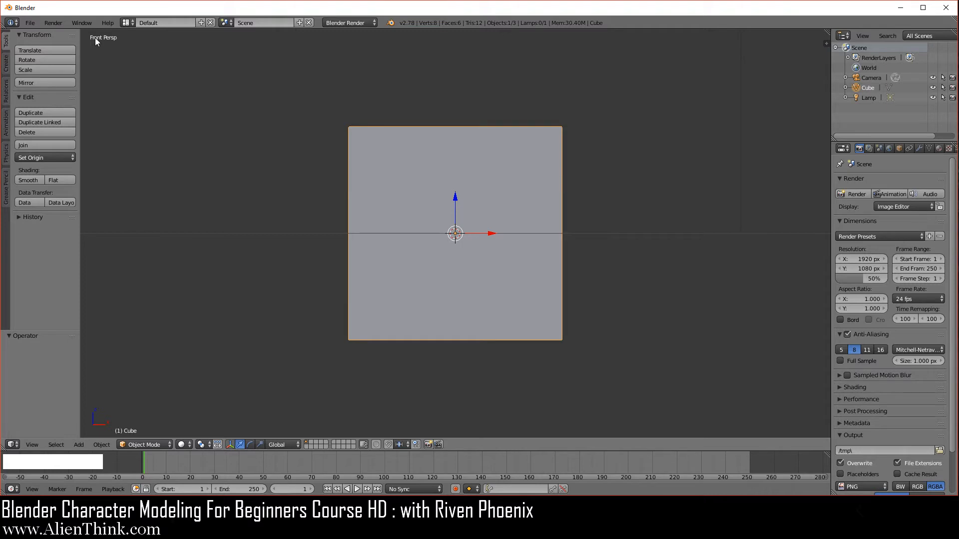
middle_click_drag(489, 255, 446, 281)
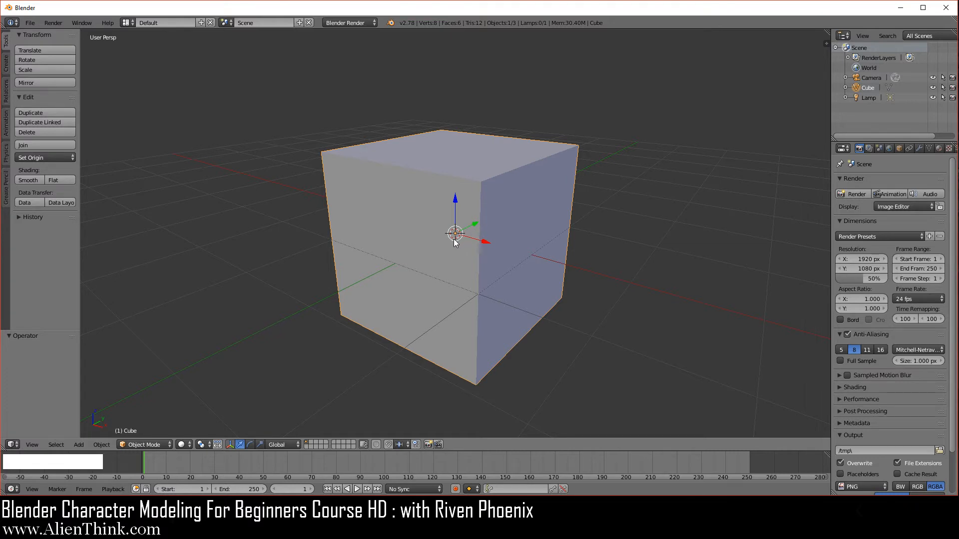
key("1")
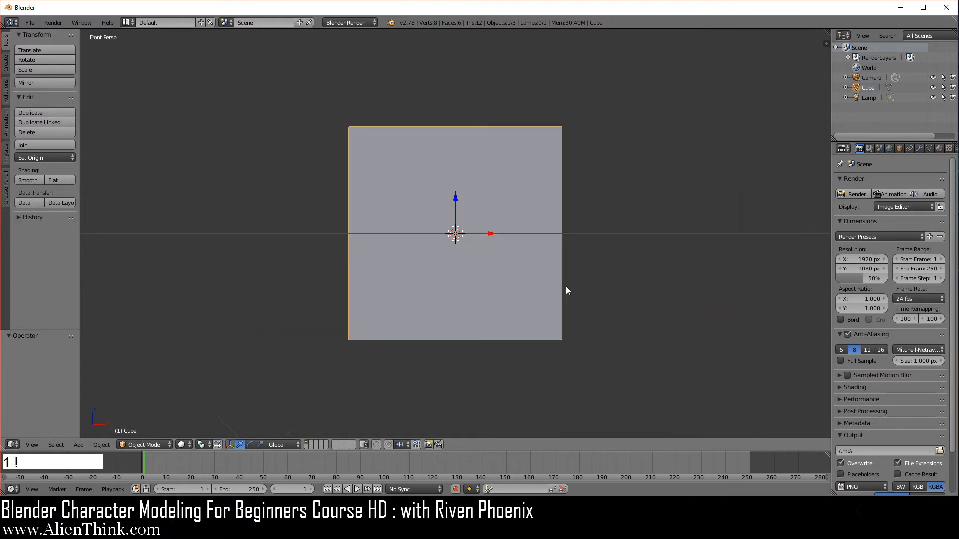
middle_click_drag(567, 289, 525, 259)
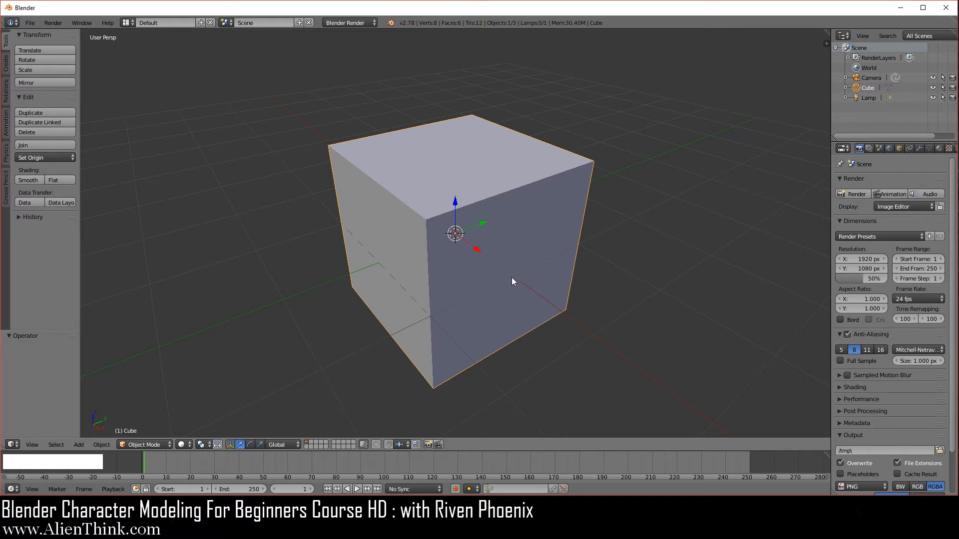
Show the cube in right and top perspective views, and cycle once more through front, right and top
key("KP_3")
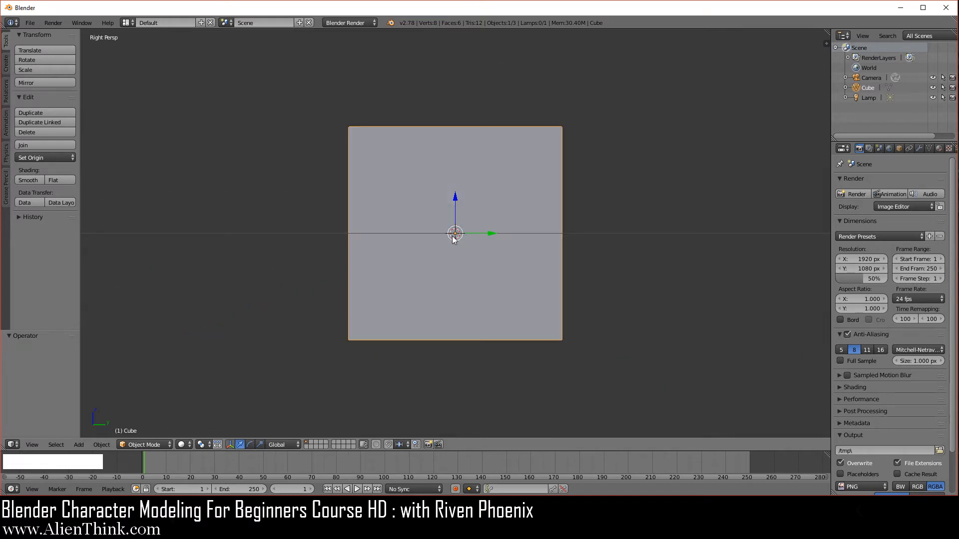
middle_click_drag(427, 243, 467, 254)
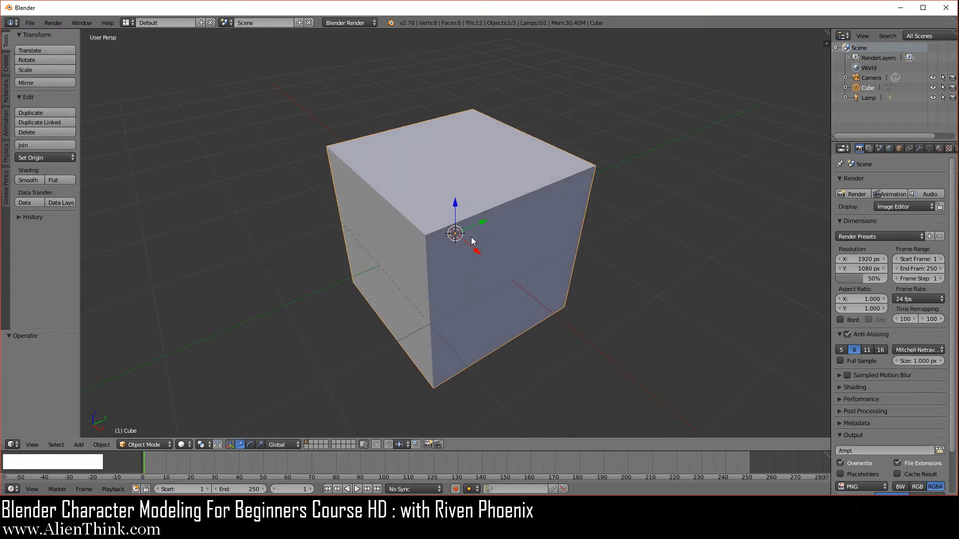
key("KP_7")
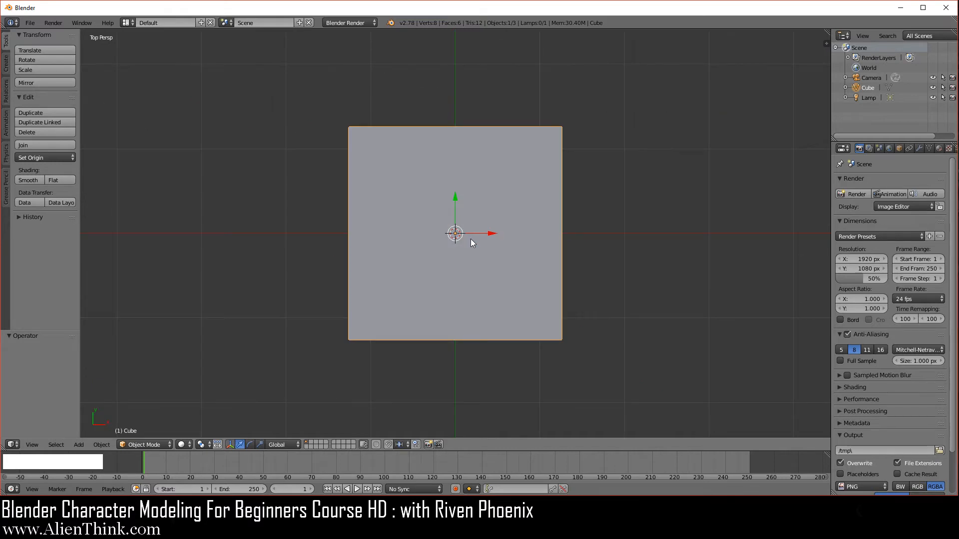
key("KP_1")
key("KP_3")
key("KP_7")
Orbit from the top view to an angled view, frame the selected cube, and zoom back out
scroll(439, 279, "down", 2)
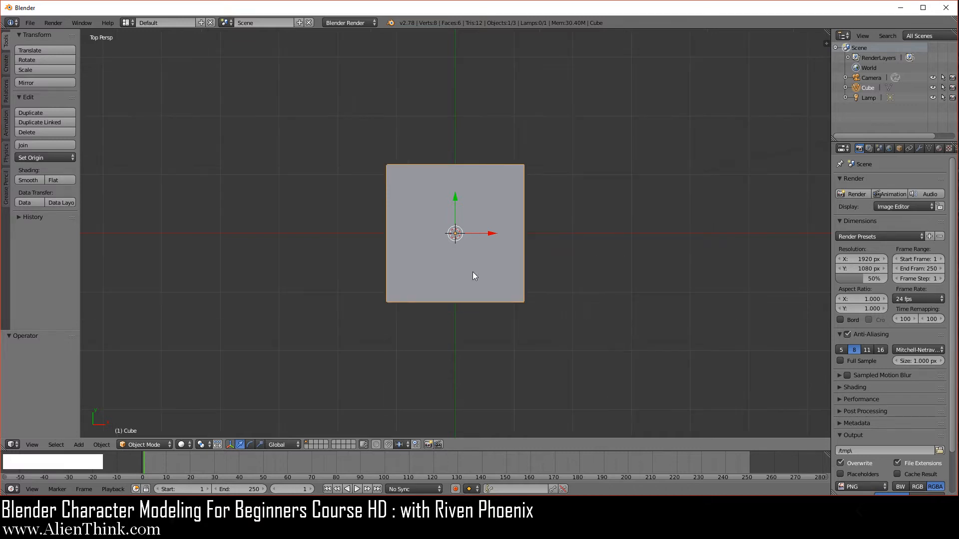
scroll(447, 283, "up", 1)
middle_click_drag(436, 326, 364, 250)
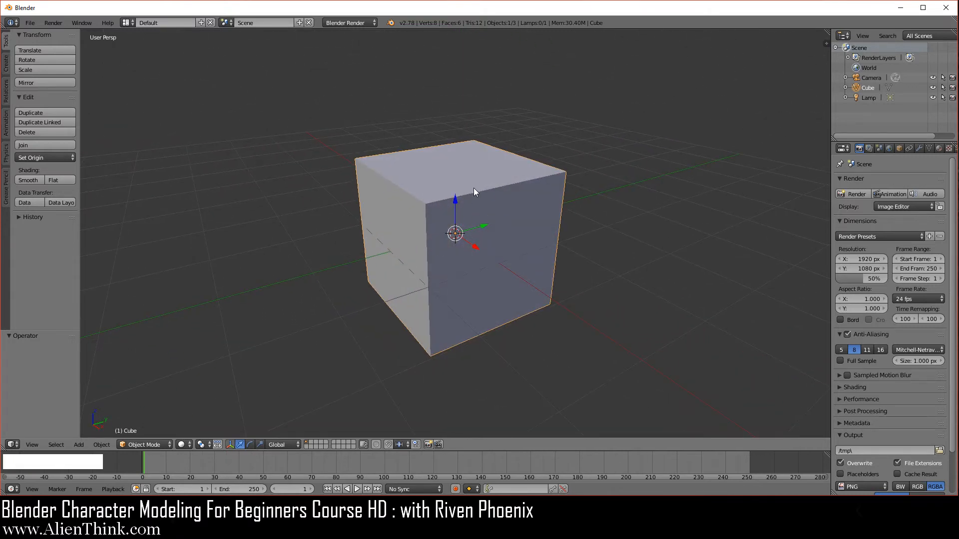
key("KP_Decimal")
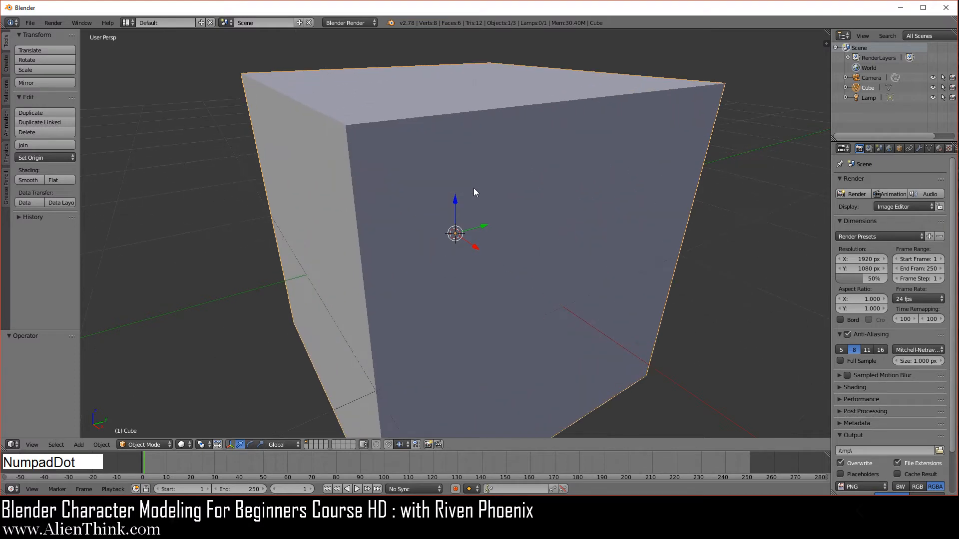
scroll(480, 191, "down", 3)
scroll(483, 248, "down", 3)
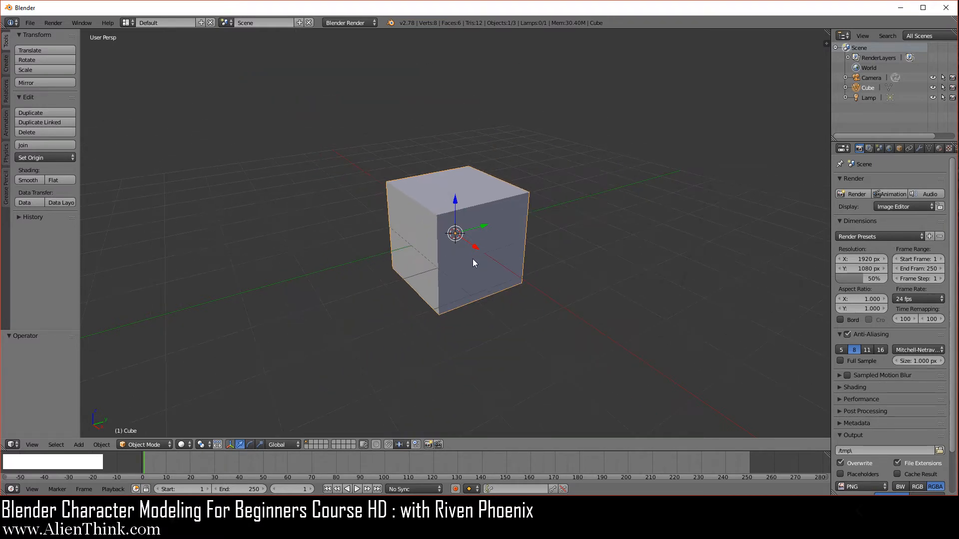
Pan the view far away from the cube, refocus on the selected cube, and orbit around it
middle_click_drag(267, 278, 663, 226, "shift")
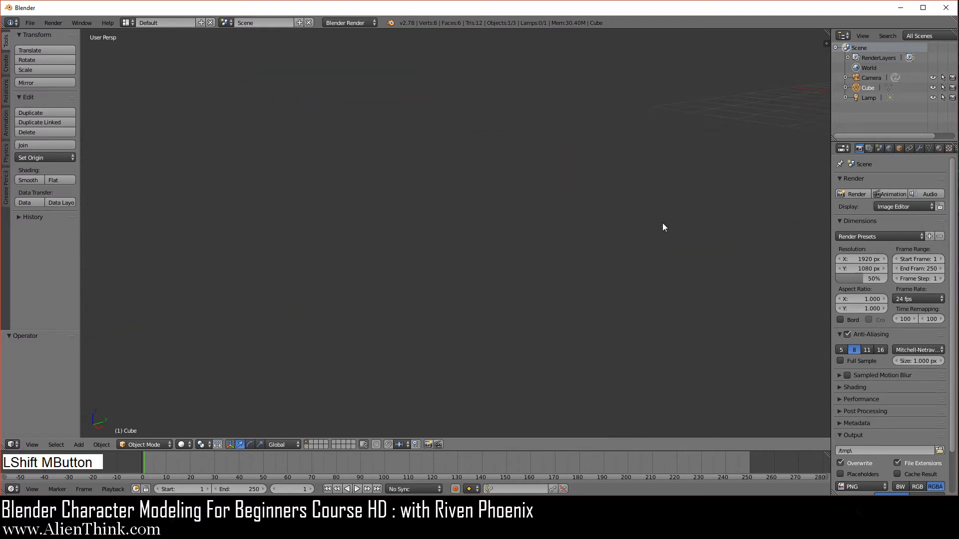
middle_click_drag(513, 252, 553, 255)
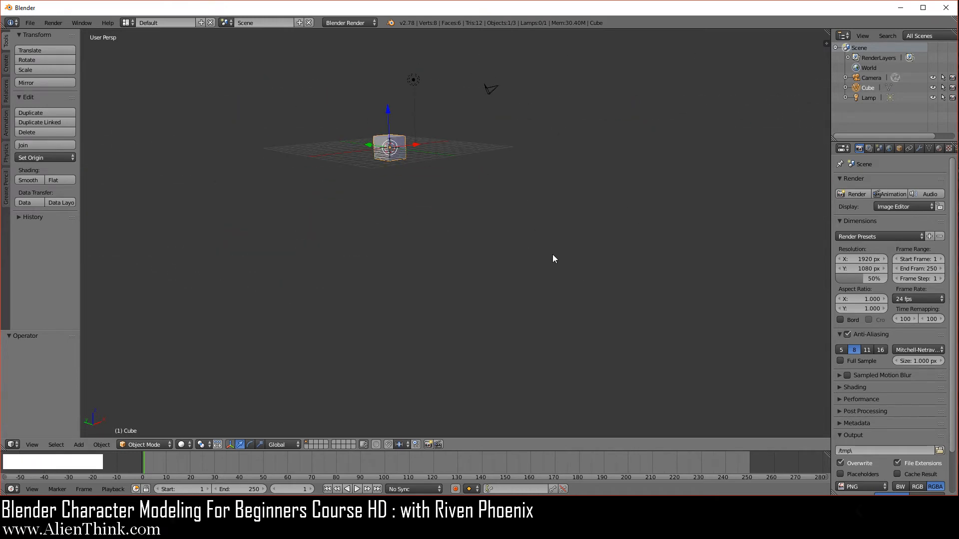
key("KP_Decimal")
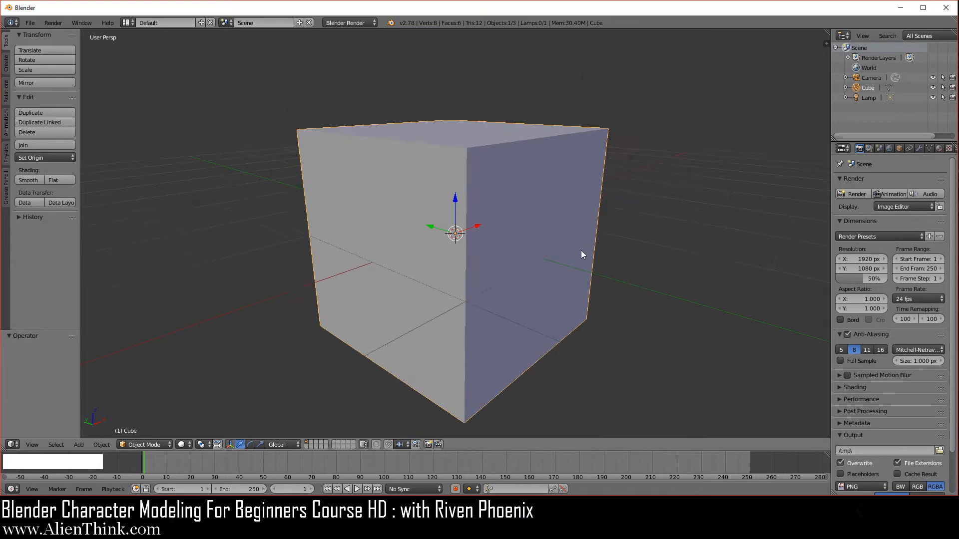
scroll(581, 254, "down", 2)
middle_click_drag(621, 261, 596, 265)
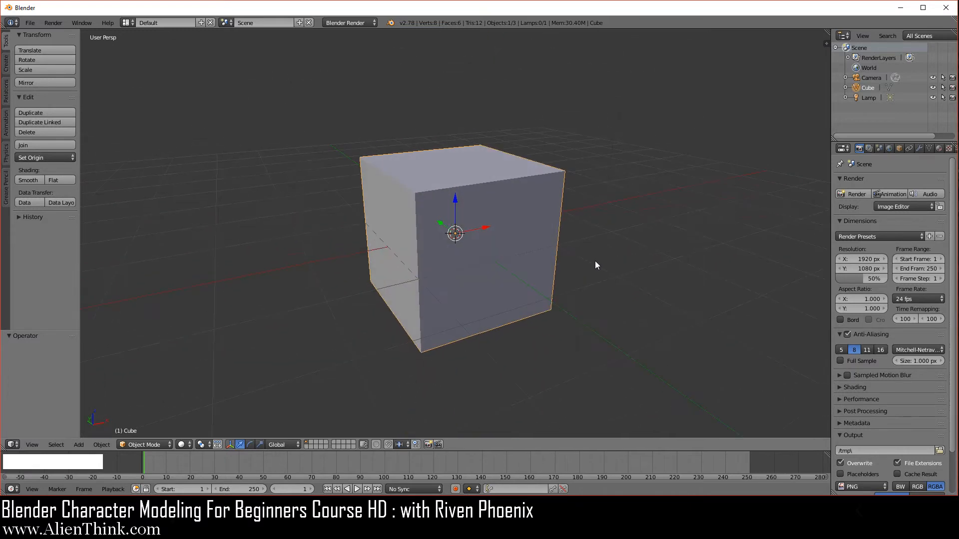
middle_click_drag(439, 205, 472, 252)
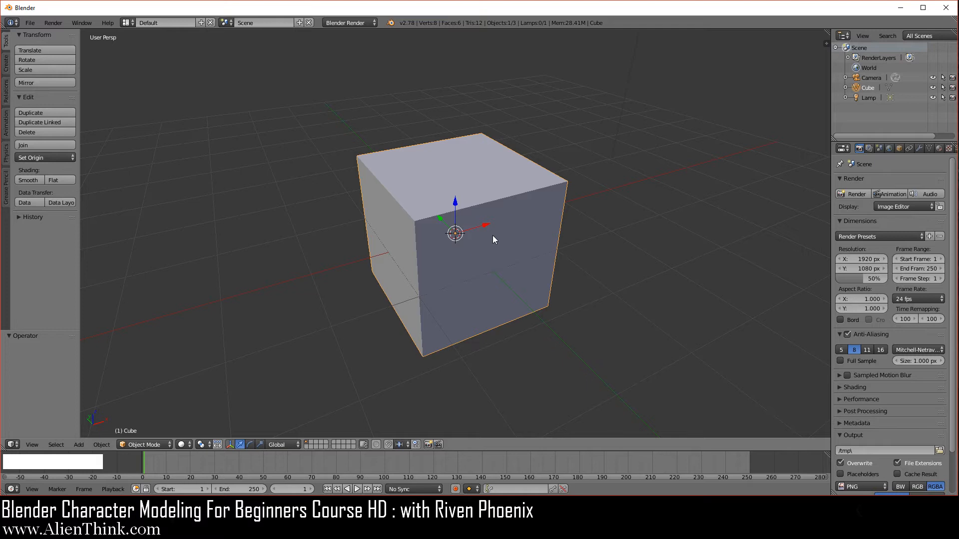
Switch the 3D view to orthographic projection and inspect the cube from the front, right and top
key("KP_5")
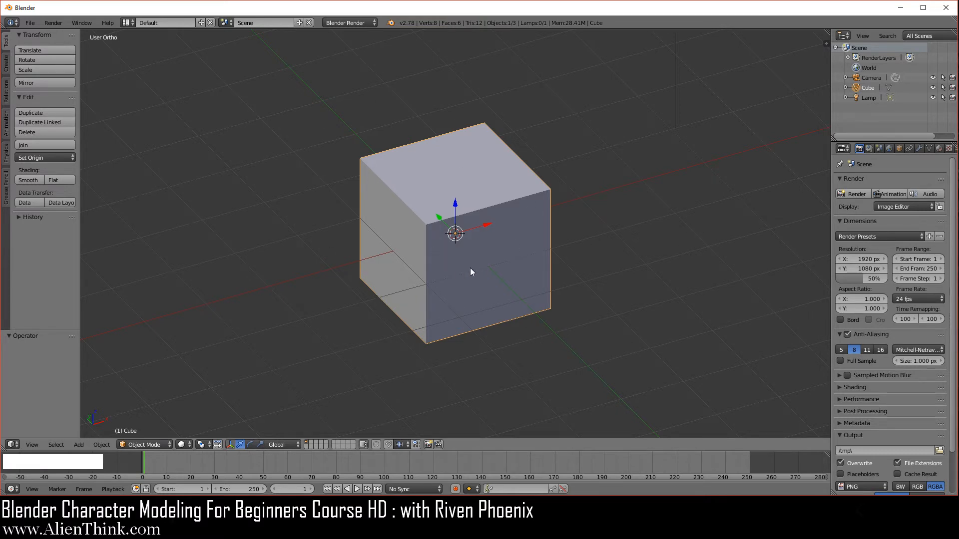
middle_click_drag(455, 236, 462, 294)
key("KP_1")
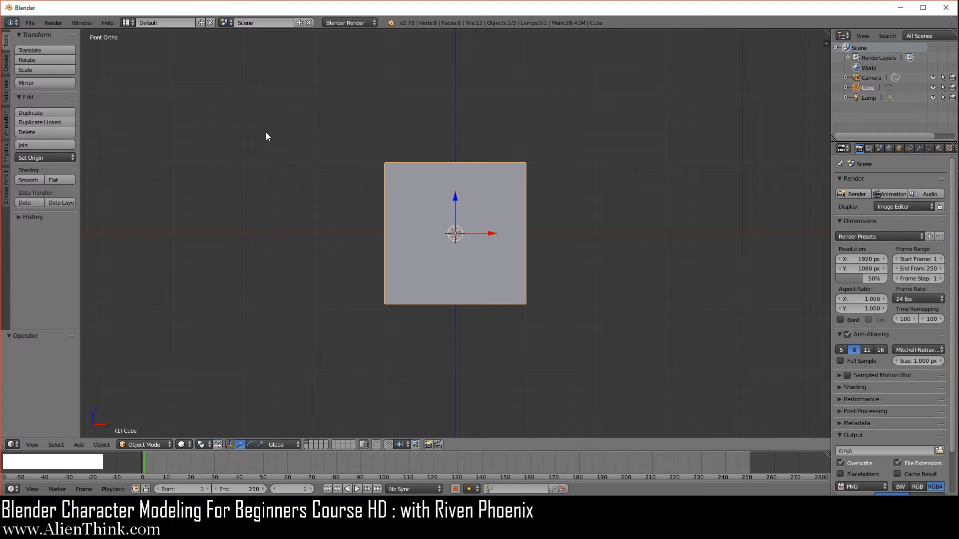
key("KP_3")
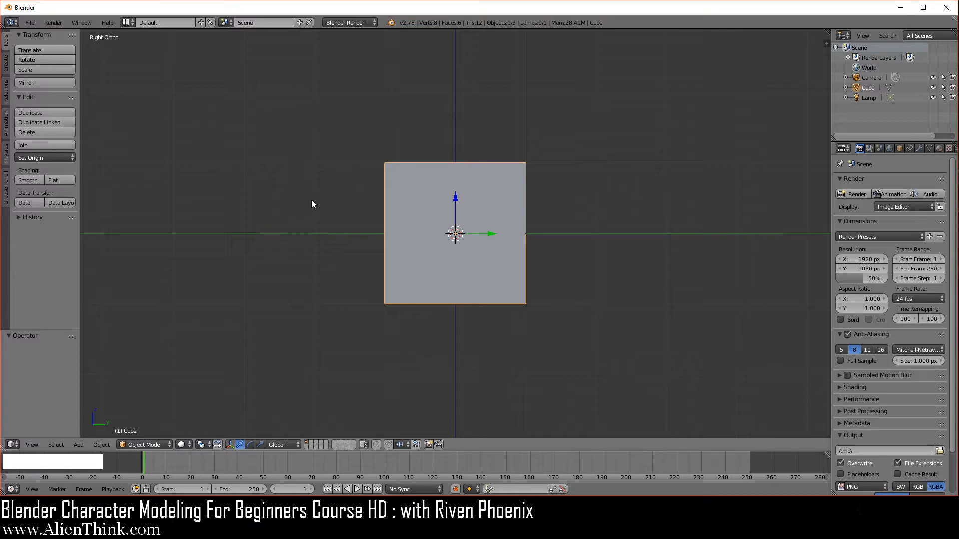
key("KP_7")
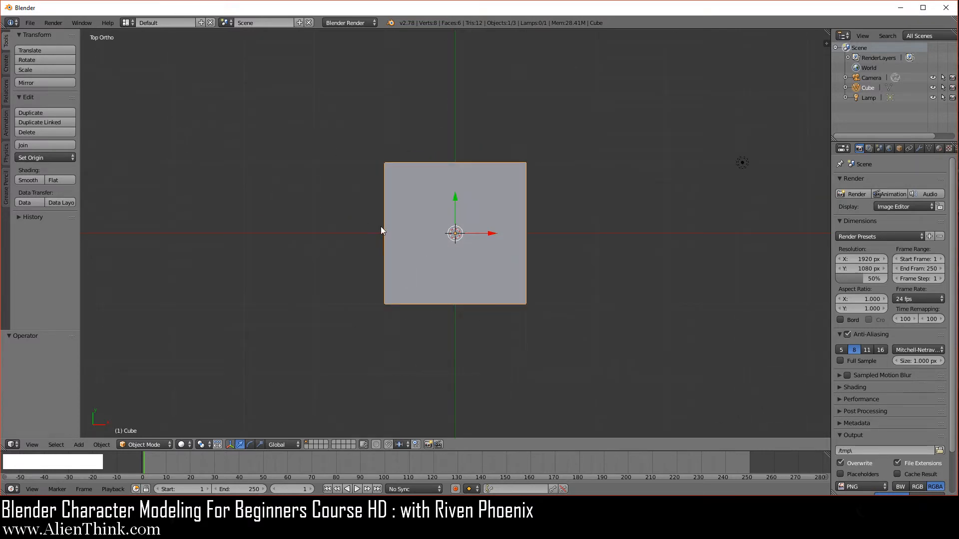
key("KP_1")
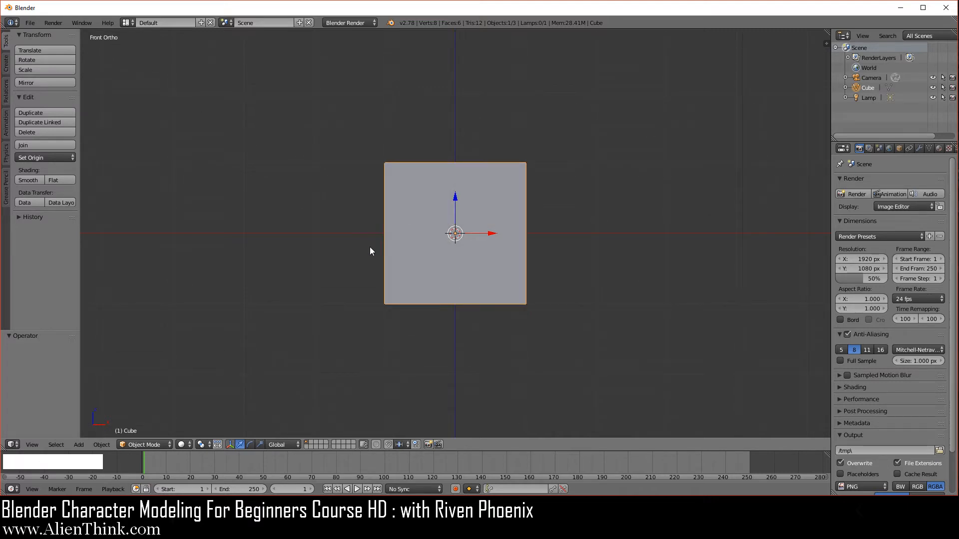
Compare the opposite orthographic views of the cube: right and left, top and bottom, front and back
key("ctrl")
key("3")
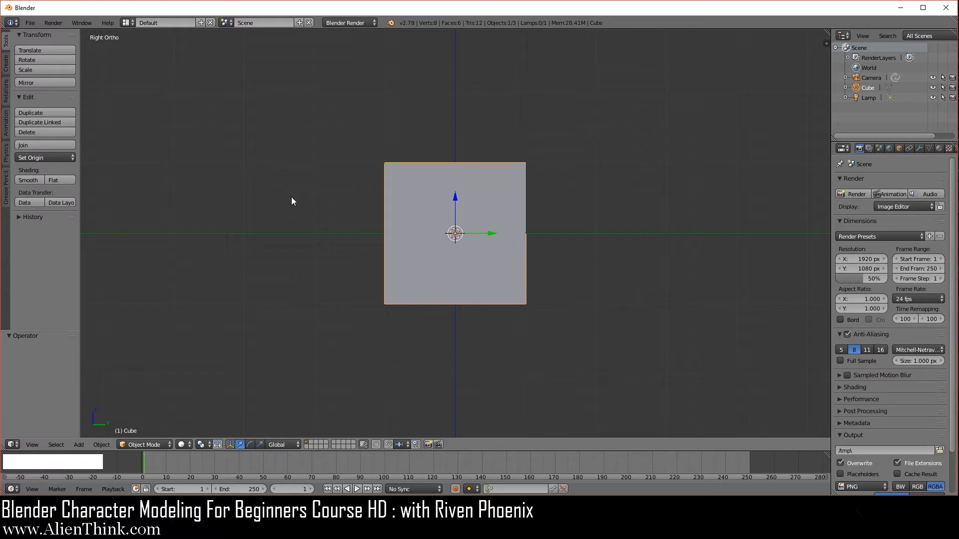
key("ctrl+3")
key("7")
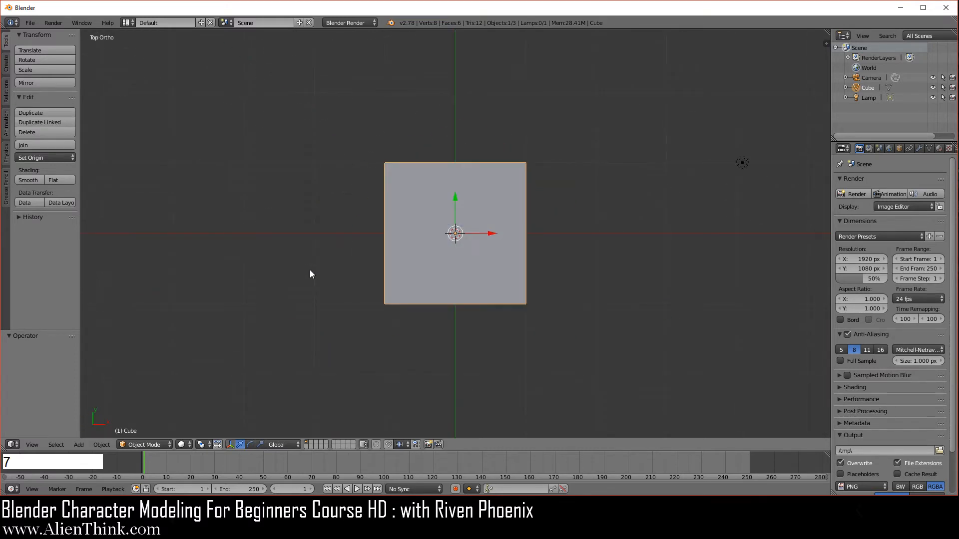
key("ctrl")
key("ctrl+7")
key("1")
key("ctrl+1")
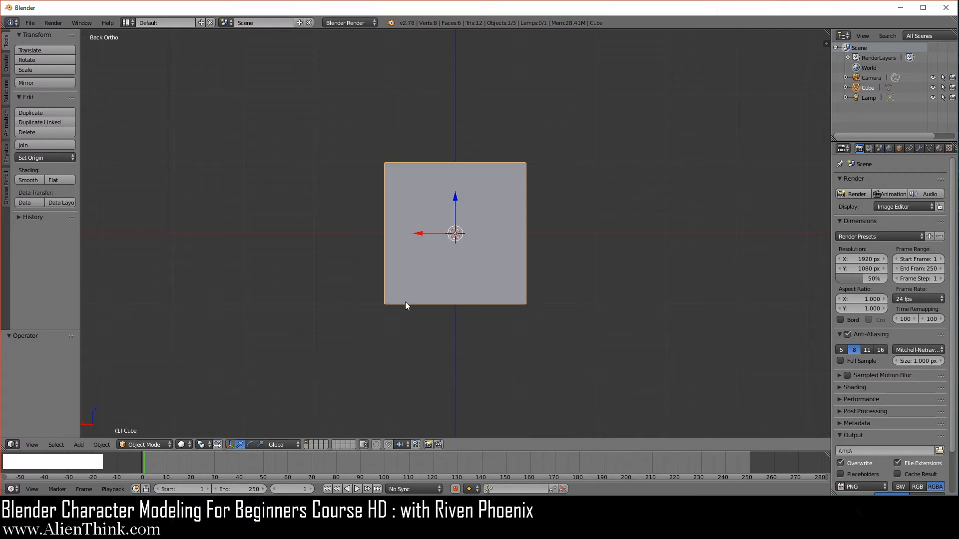
Review the orthographic views of the cube again: right and left, top and bottom, and front
key("3")
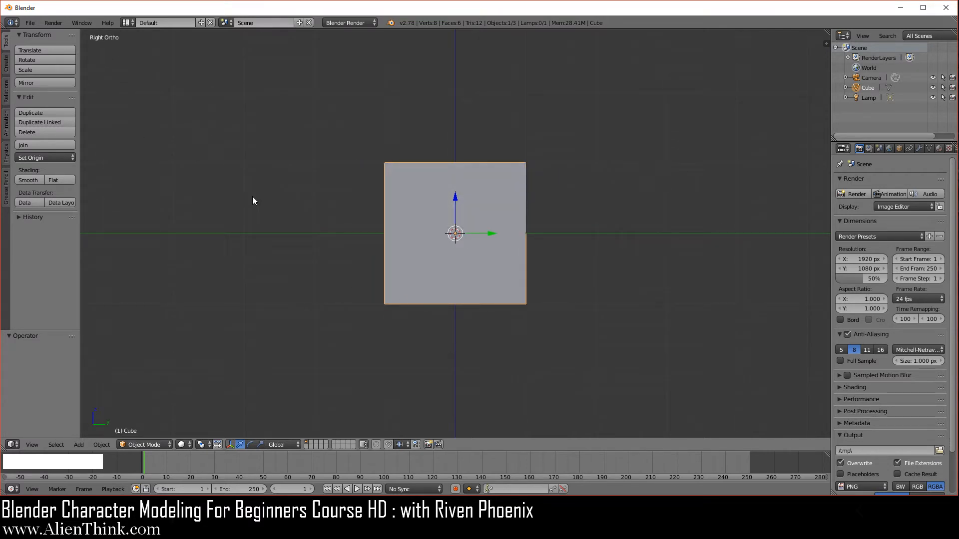
key("ctrl+3")
key("3")
key("7")
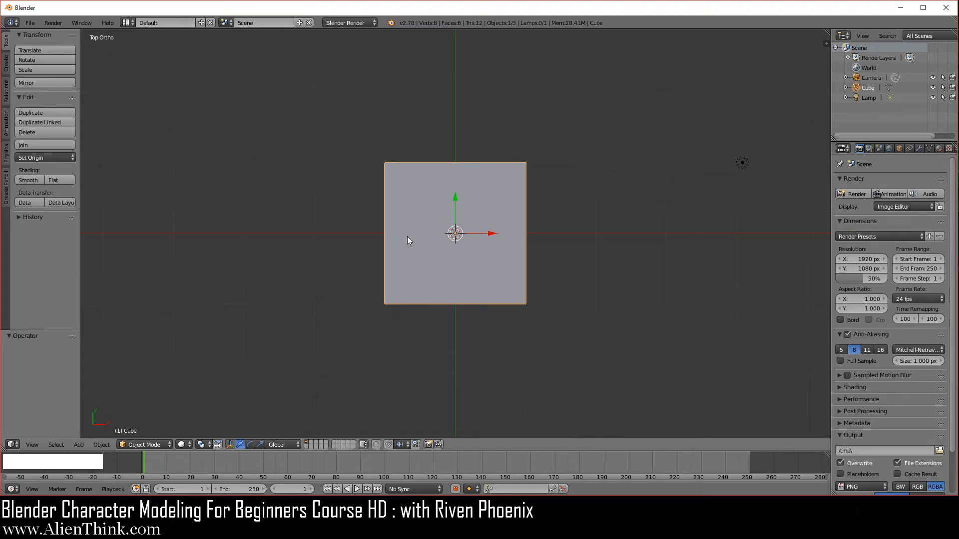
key("9")
key("7")
key("7")
key("ctrl")
key("ctrl+KP_7")
key("KP_1")
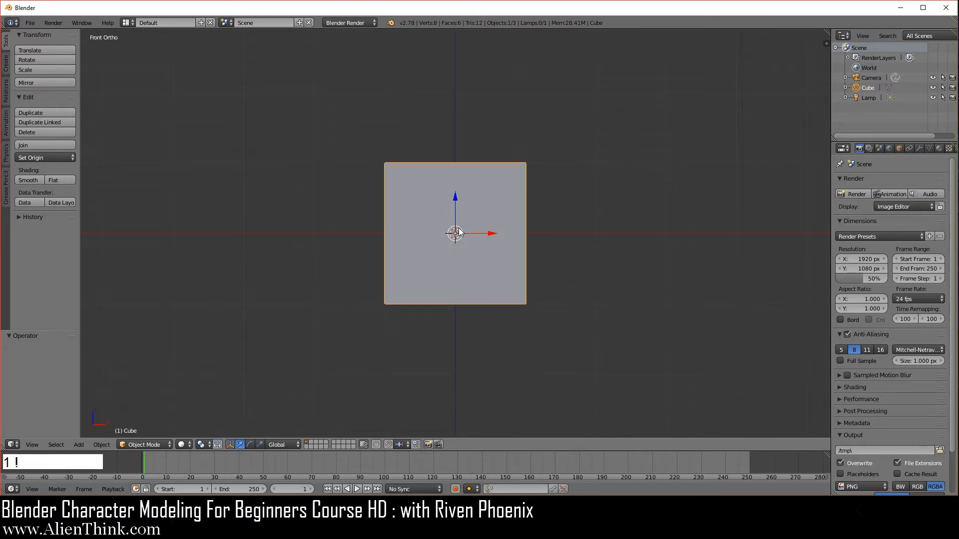
Scale the cube in Object Mode by about 1.57 along Y, 2.39 along X and 1.09 along Z
middle_click_drag(506, 270, 519, 170)
middle_click_drag(560, 285, 501, 331)
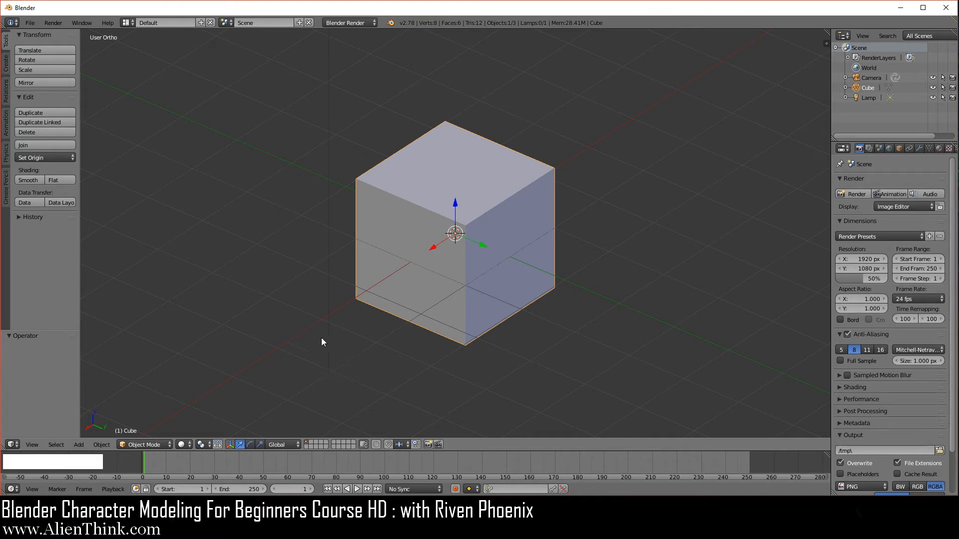
left_click(146, 445)
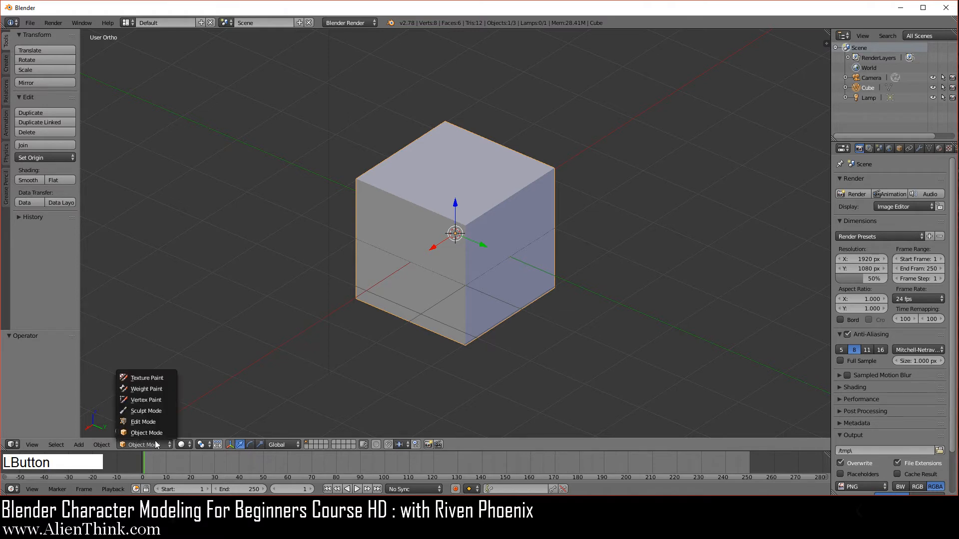
left_click(157, 433)
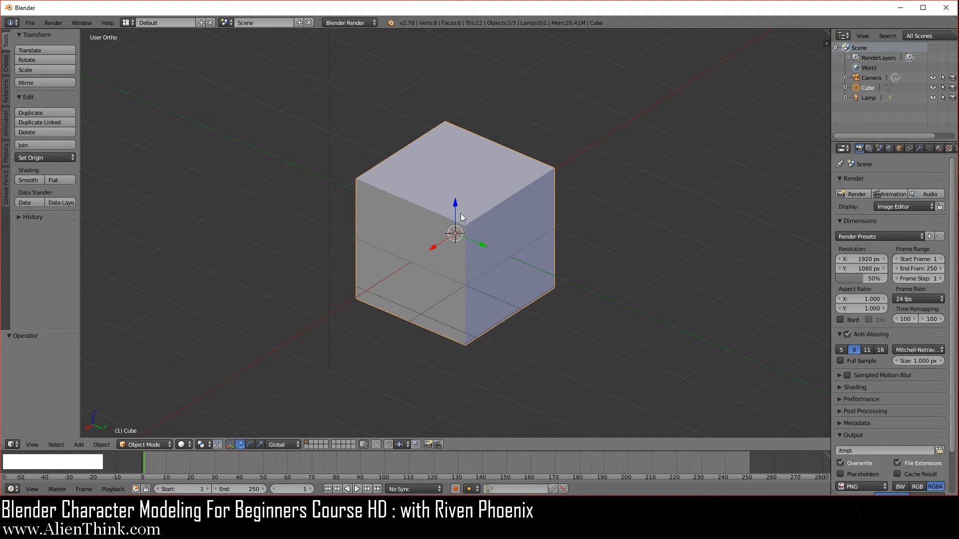
left_click(260, 445)
mouse_move(484, 246)
left_mouse_down()
mouse_move(509, 256)
mouse_move(479, 245)
mouse_move(500, 250)
left_mouse_up()
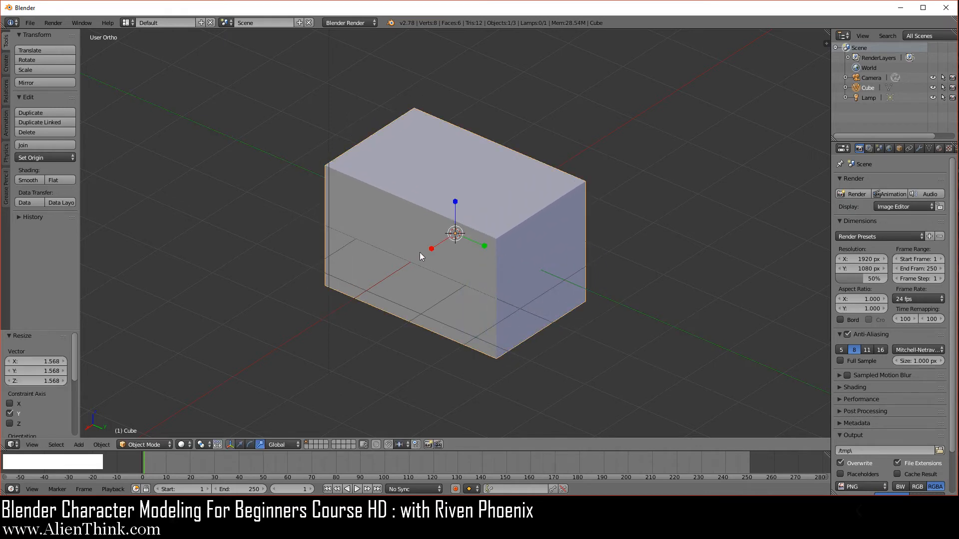
left_click_drag(432, 249, 403, 273)
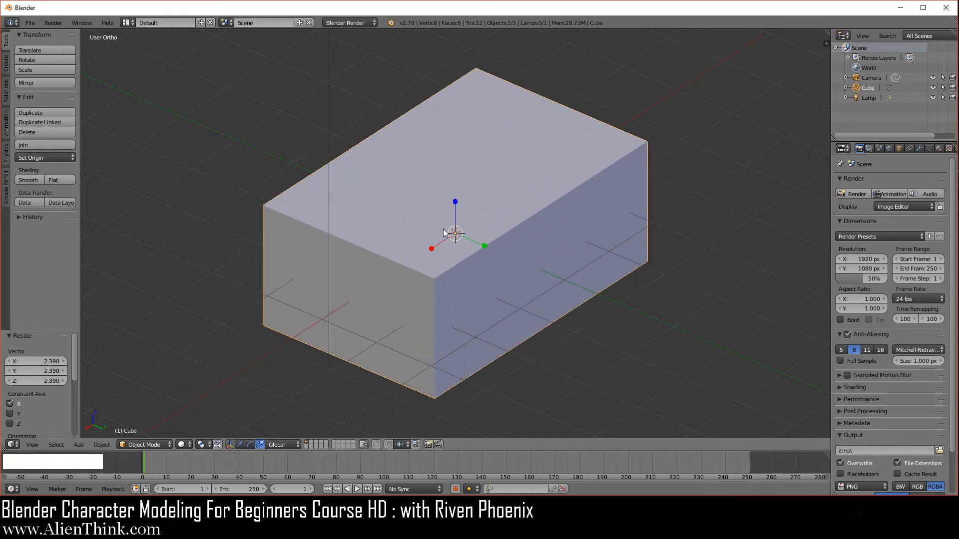
left_click_drag(456, 205, 451, 202)
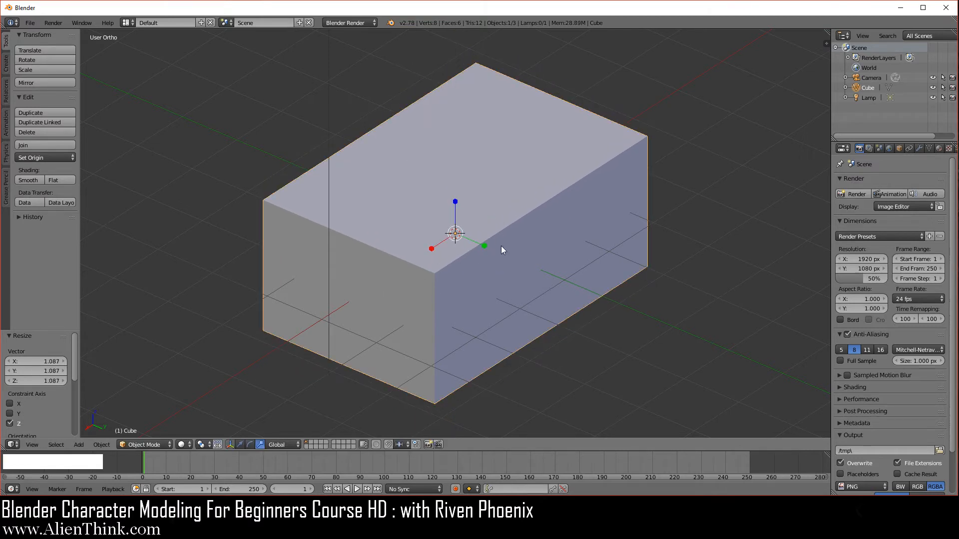
Switch the box to Edit Mode and toggle the selection of its whole mesh, ending with everything deselected
left_click(150, 445)
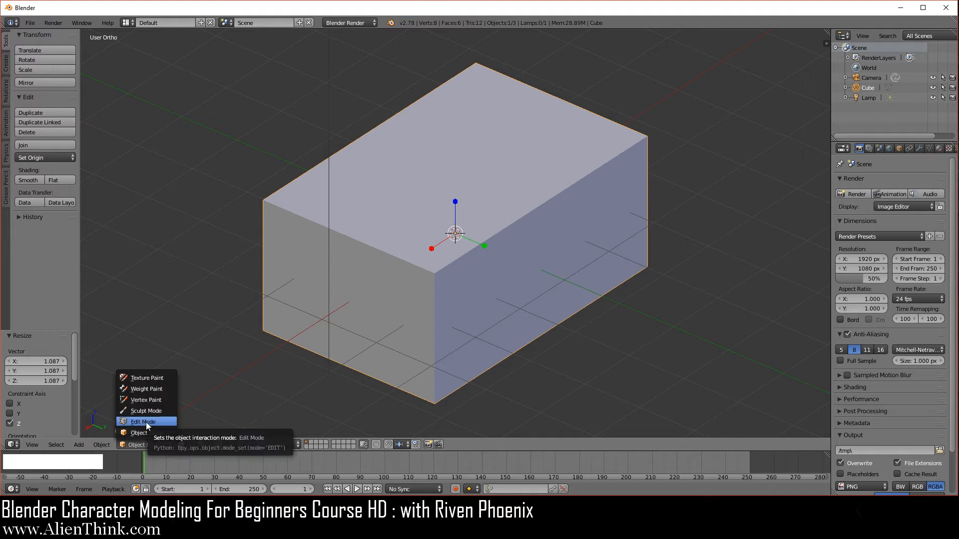
left_click(145, 422)
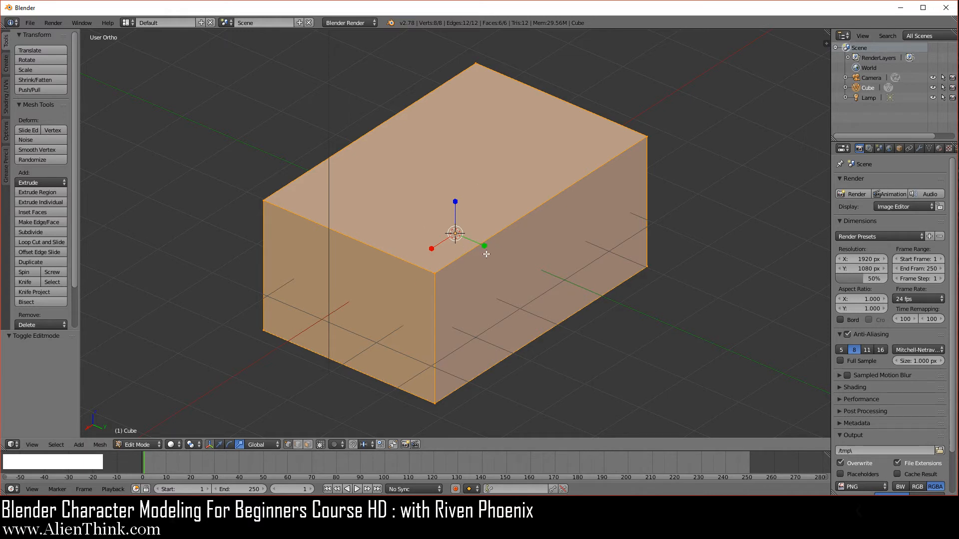
key("a")
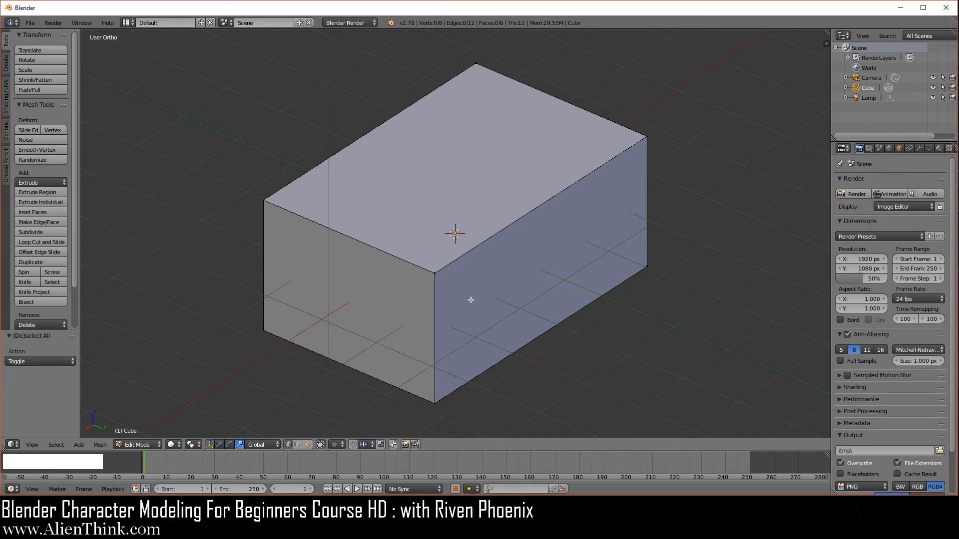
key("a")
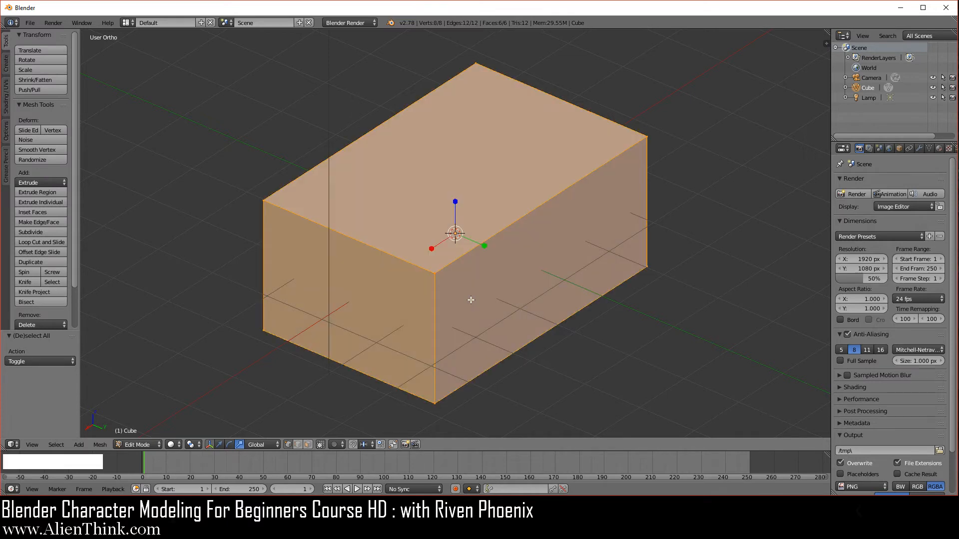
key("a")
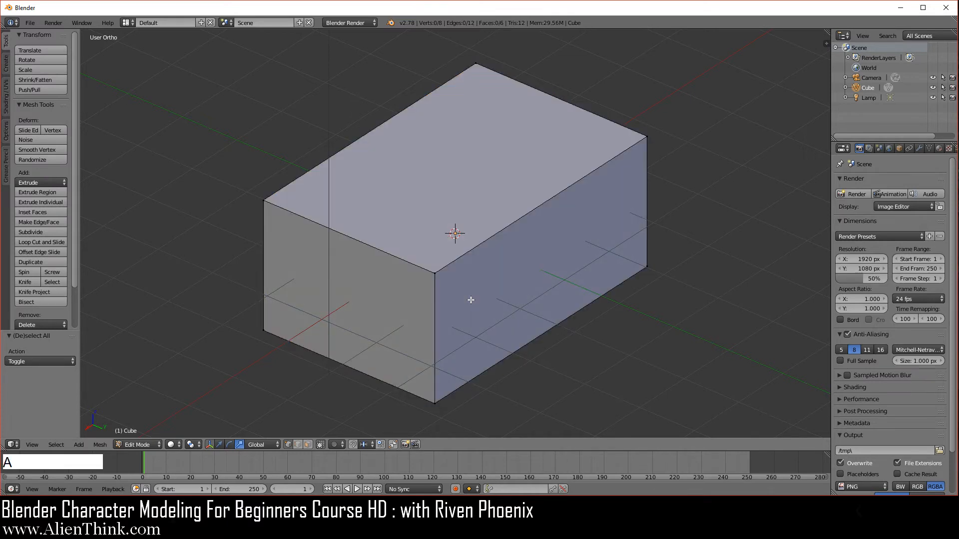
Using vertex selection and the translate manipulator, move the nearest top corner along Y by about -0.072 and again by about -0.094
left_click(220, 445)
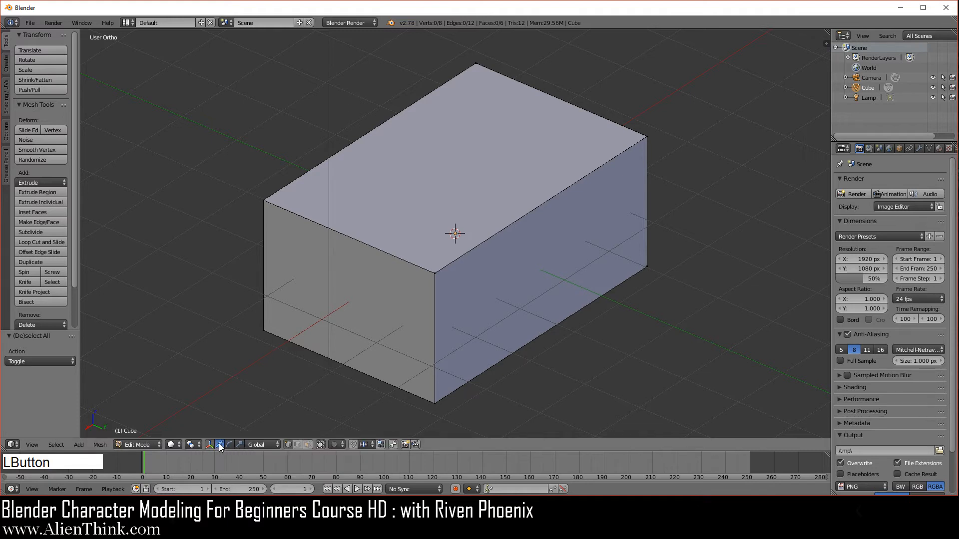
left_click(288, 447)
right_click(435, 274)
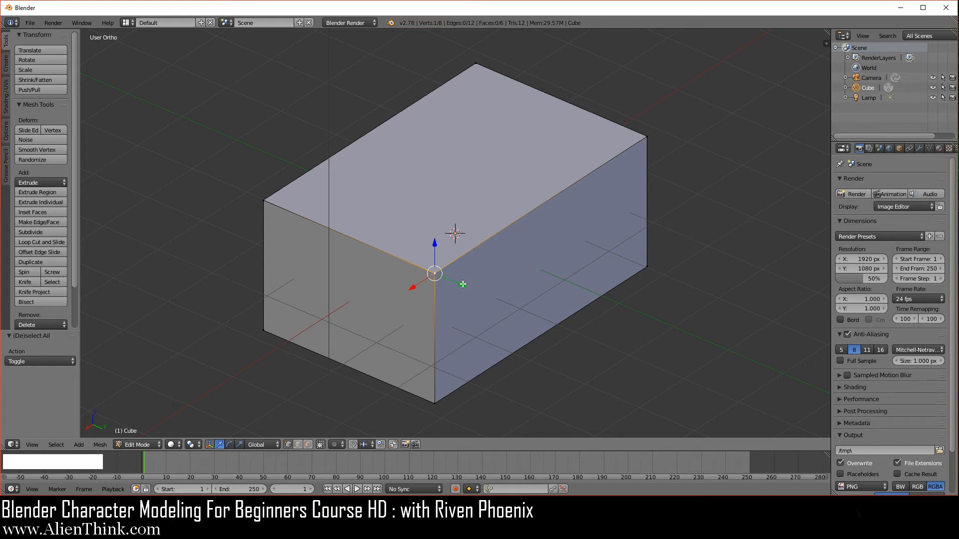
mouse_move(460, 286)
left_mouse_down()
mouse_move(553, 325)
mouse_move(417, 269)
mouse_move(567, 331)
mouse_move(387, 269)
mouse_move(463, 307)
mouse_move(451, 301)
left_mouse_up()
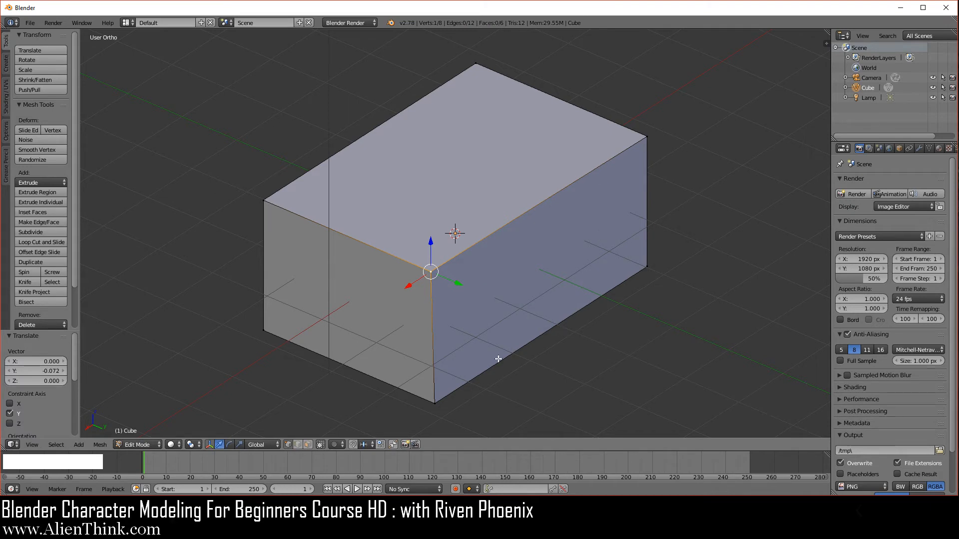
mouse_move(459, 285)
left_mouse_down()
mouse_move(498, 302)
mouse_move(451, 282)
left_mouse_up()
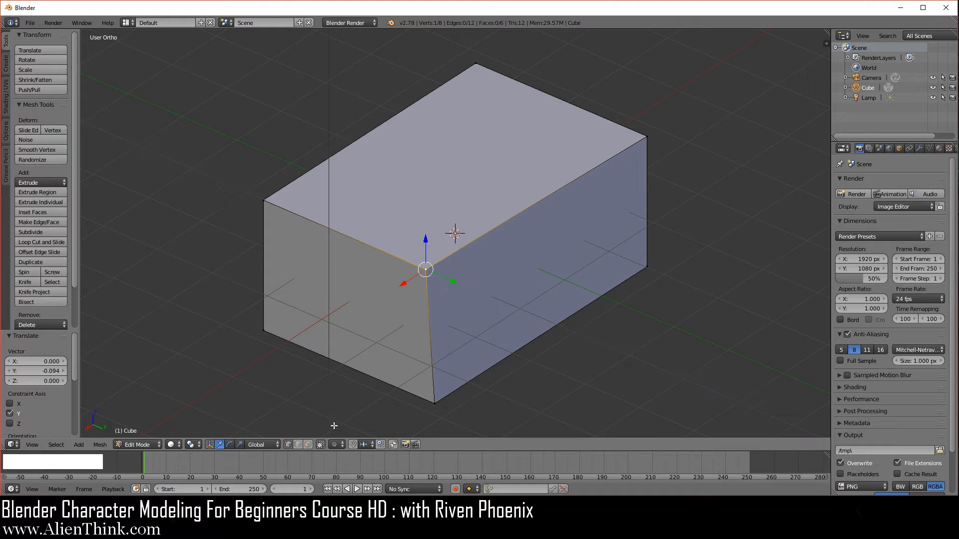
Using edge selection, move the long near top edge of the box outward along Y and about 0.947 along X
left_click(299, 445)
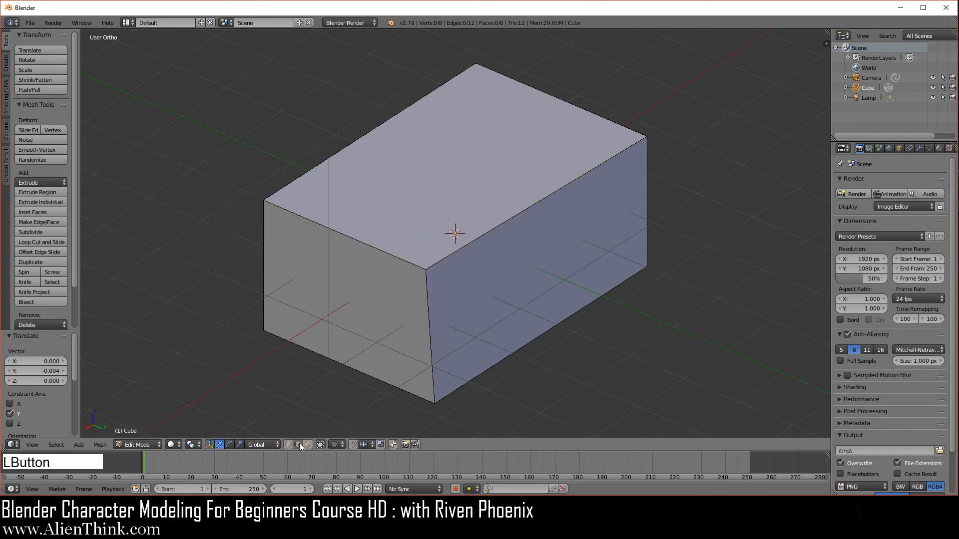
right_click(505, 228)
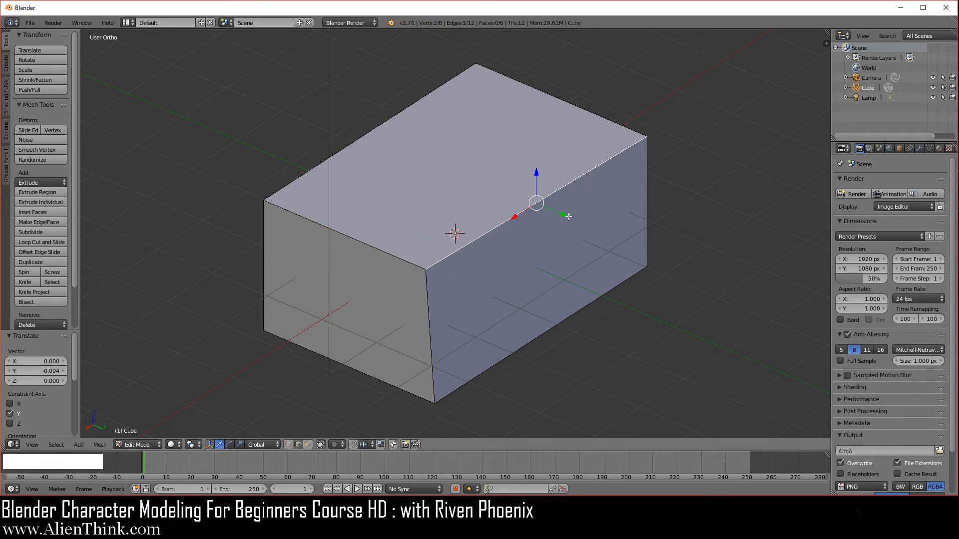
left_click_drag(565, 216, 616, 239)
left_click_drag(589, 194, 550, 220)
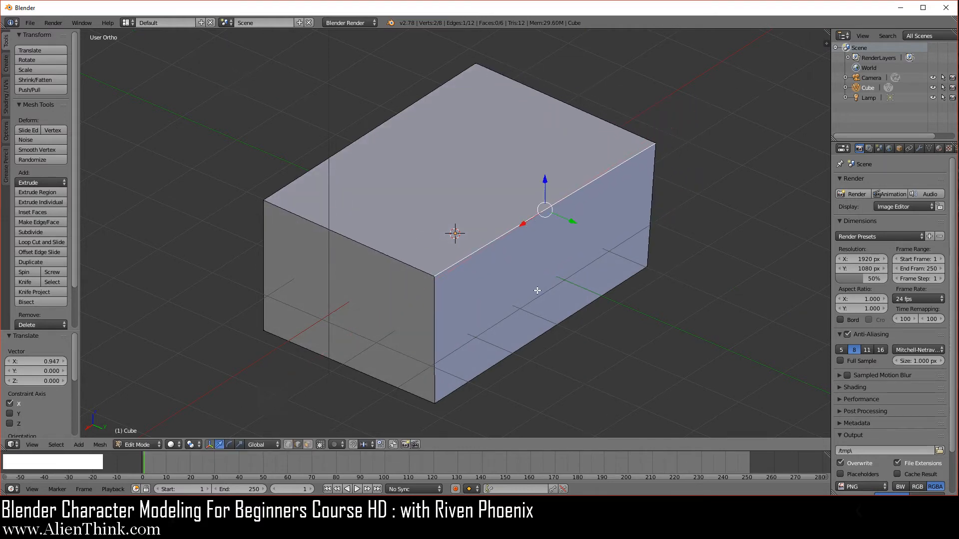
Compare the deformed box in perspective and orthographic projection while orbiting around it, ending in perspective
key("KP_5")
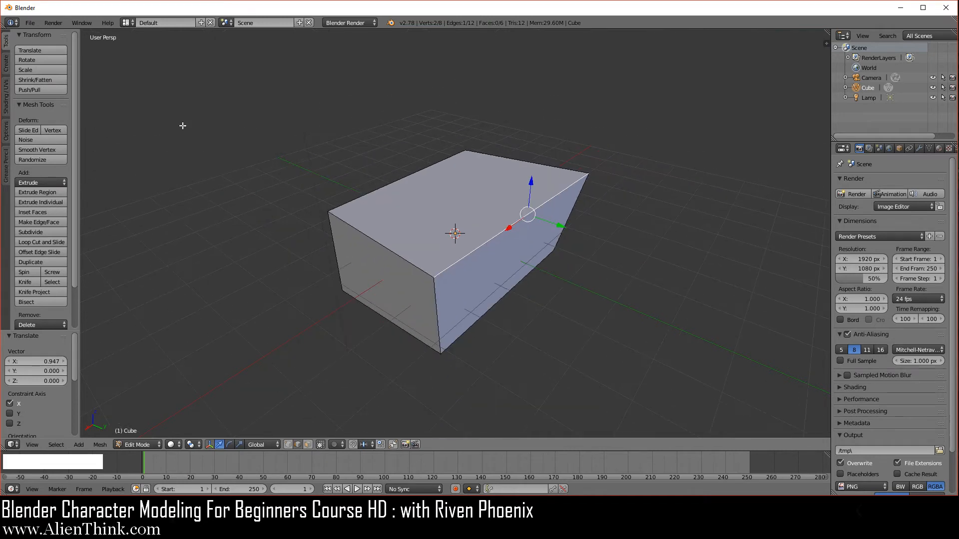
middle_click_drag(457, 238, 482, 306)
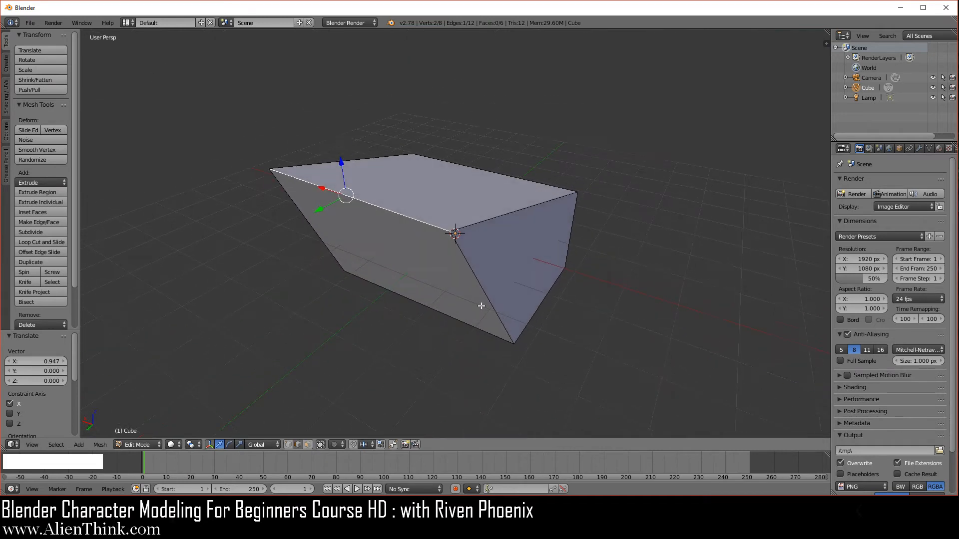
key("KP_5")
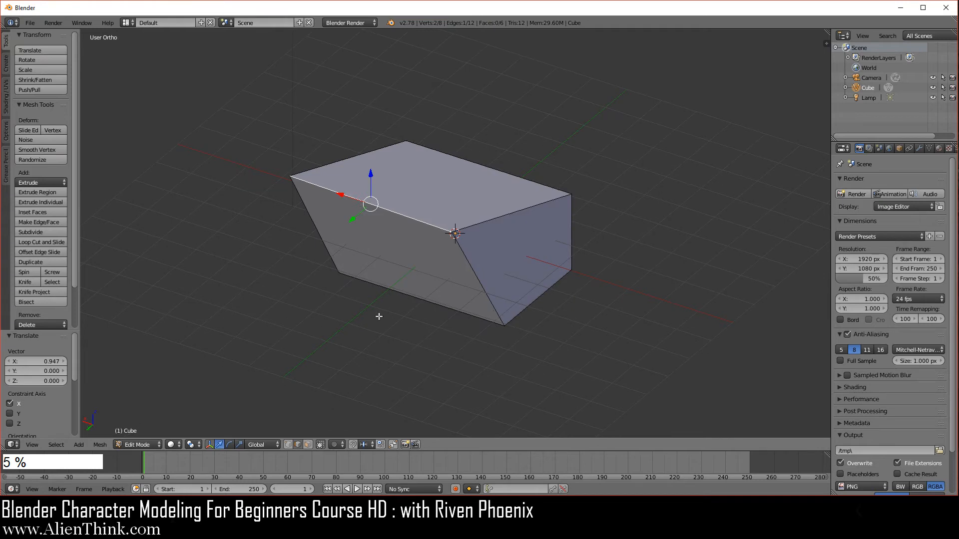
middle_click_drag(378, 316, 499, 327)
key("KP_5")
scroll(498, 327, "up", 2)
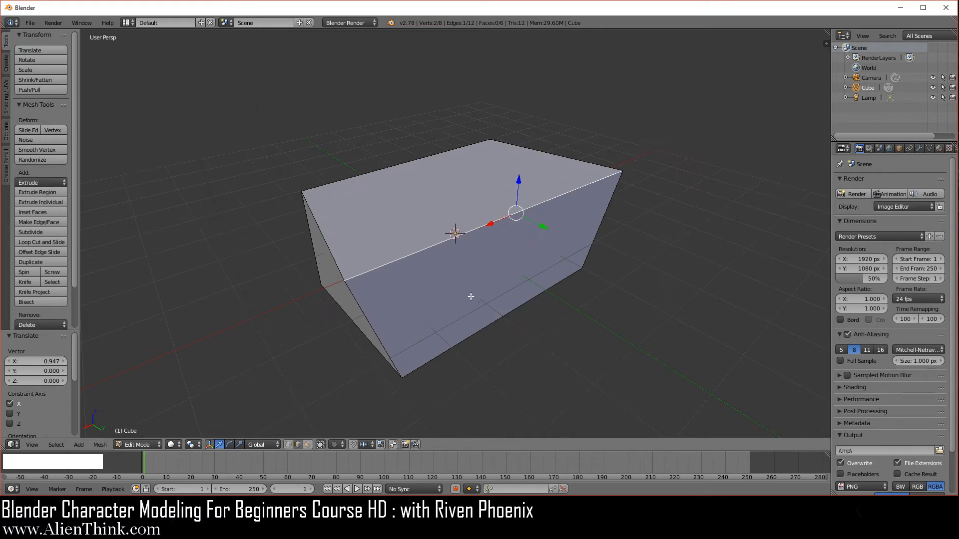
Using face selection, try raising the top face of the box and shifting it about -0.286 along X
left_click(307, 445)
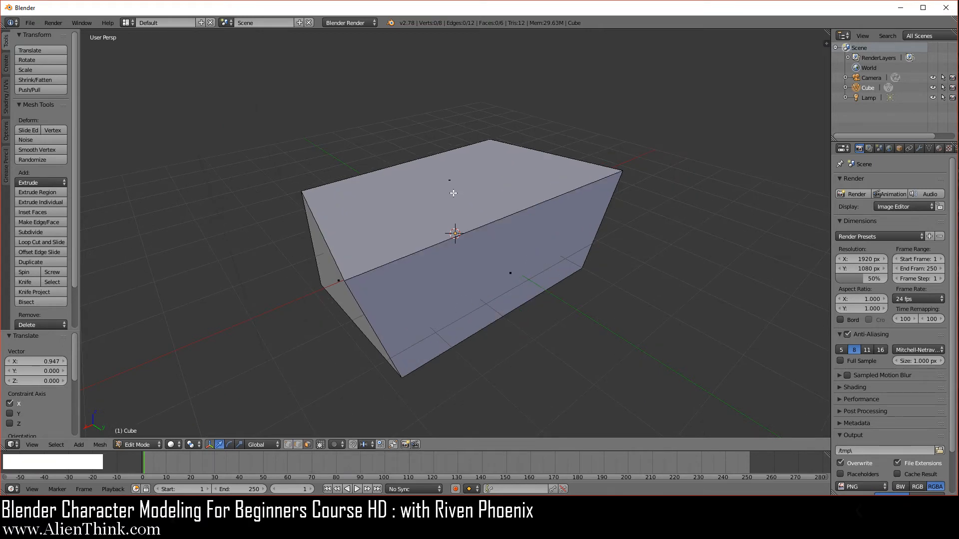
right_click(481, 224)
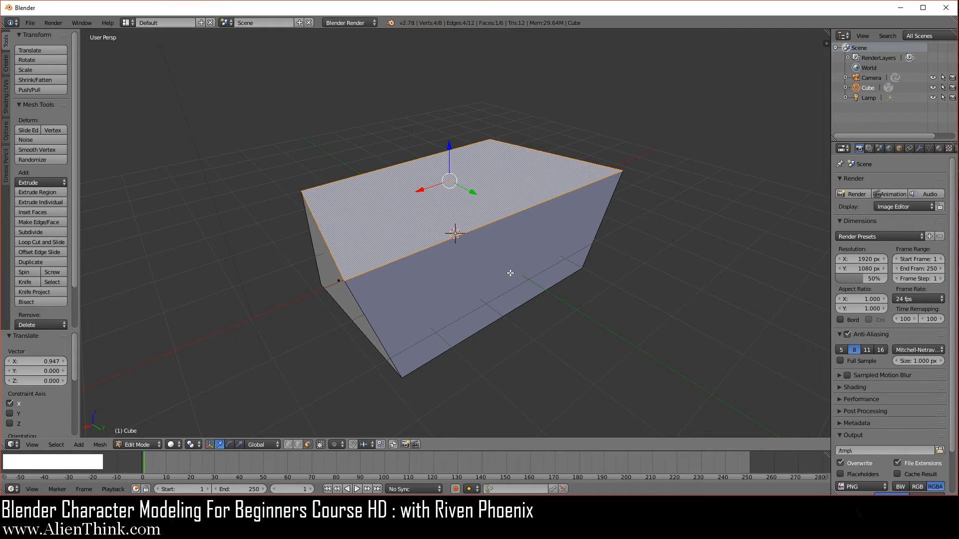
right_click(511, 273)
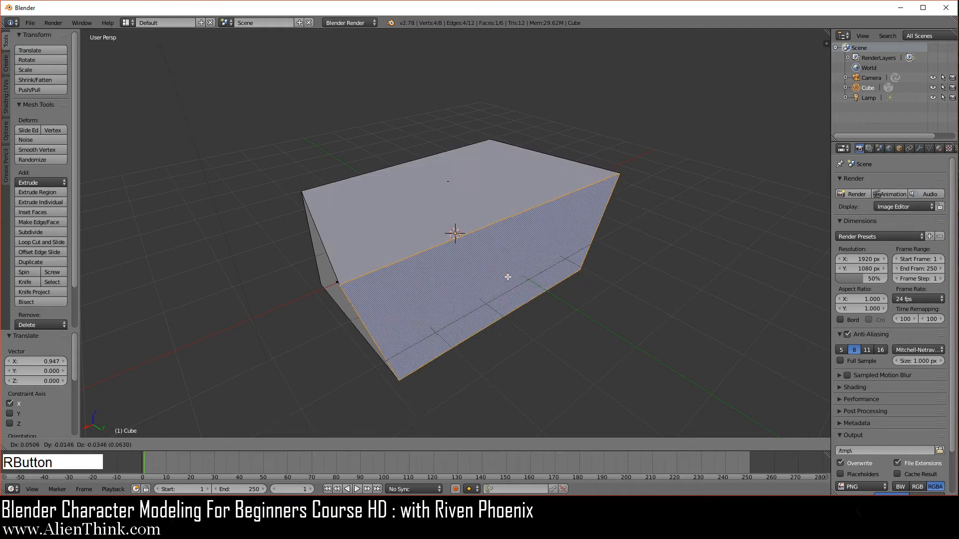
right_click(451, 173)
left_click_drag(449, 149, 448, 123)
left_click_drag(471, 164, 441, 168)
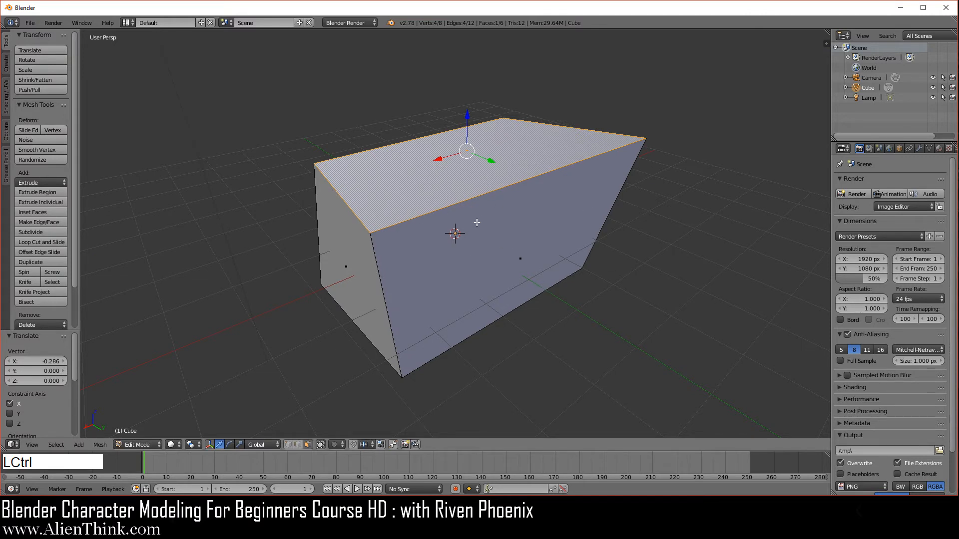
Undo the face, edge and vertex edits back to the undeformed box with its whole mesh selected
key("ctrl+z")
key("ctrl+z")
key("ctrl+z")
key("ctrl+z")
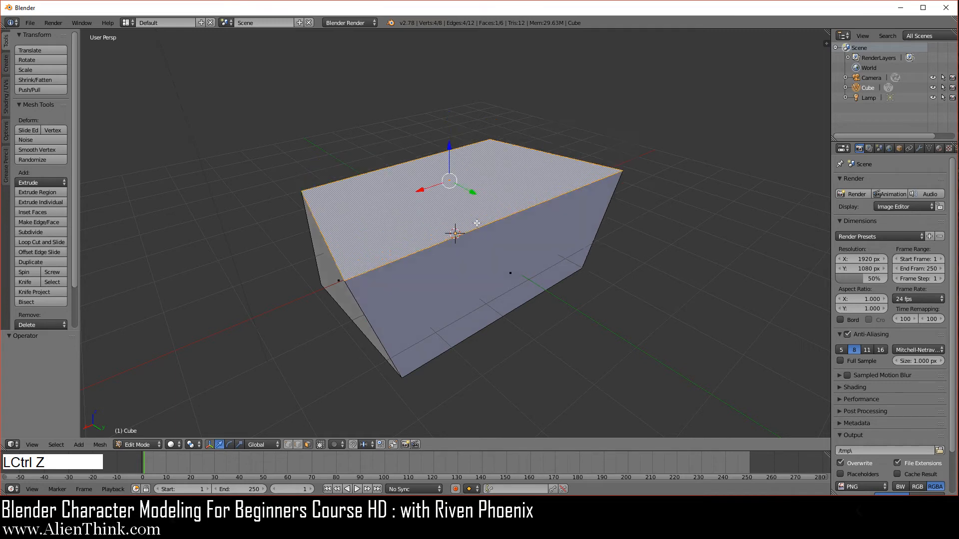
key("ctrl+z")
key("ctrl+z")
key("ctrl+z")
key("ctrl+z")
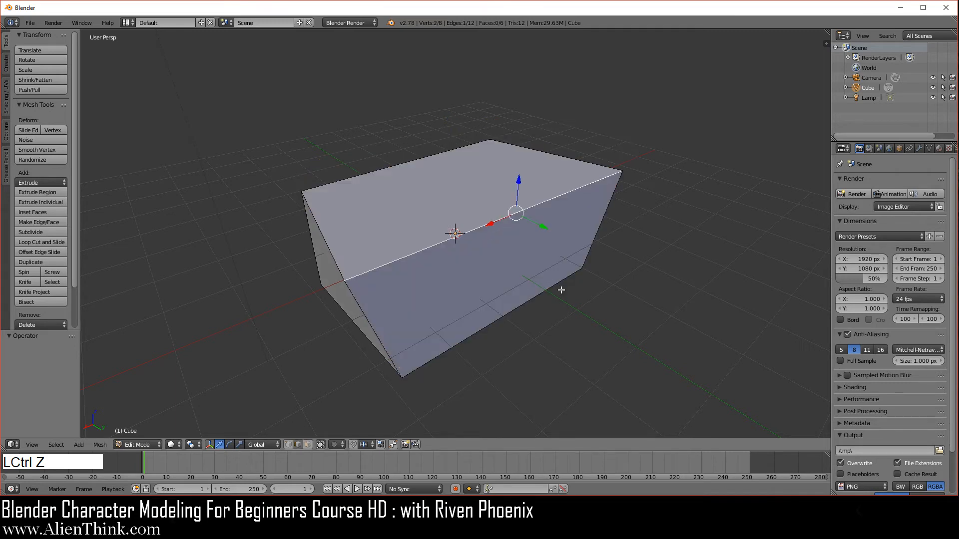
key("ctrl+z")
key("ctrl+z")
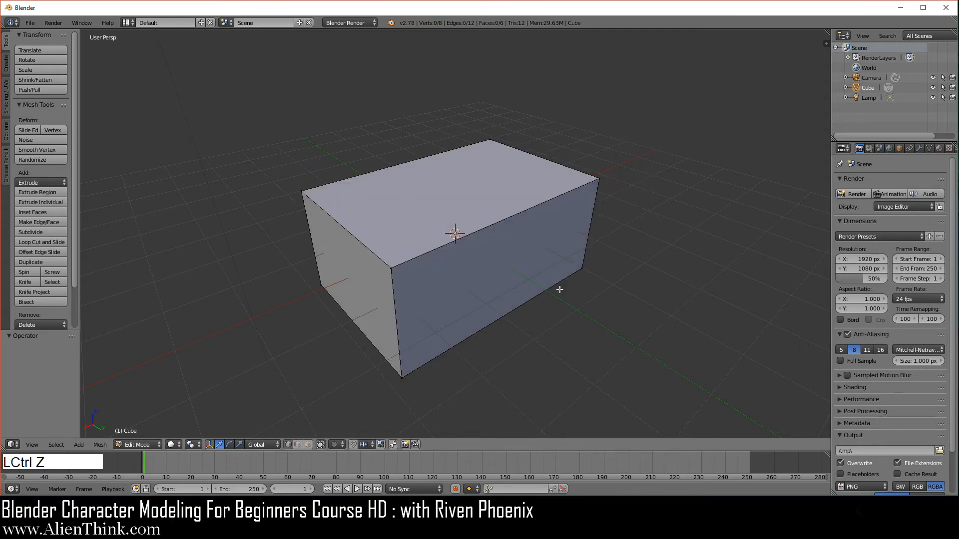
key("ctrl+z")
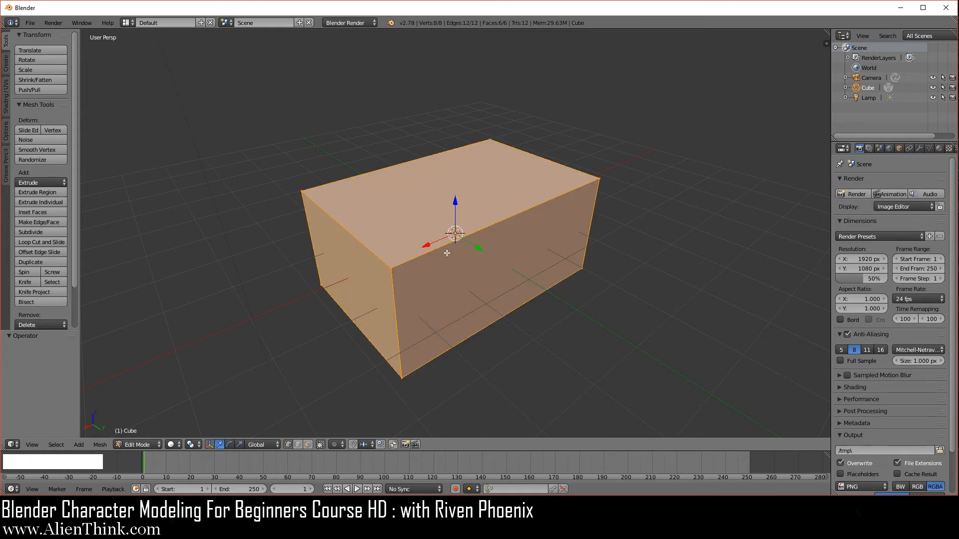
Redo the undone edits up to the top edge's outward move along Y
key("ctrl+shift+z")
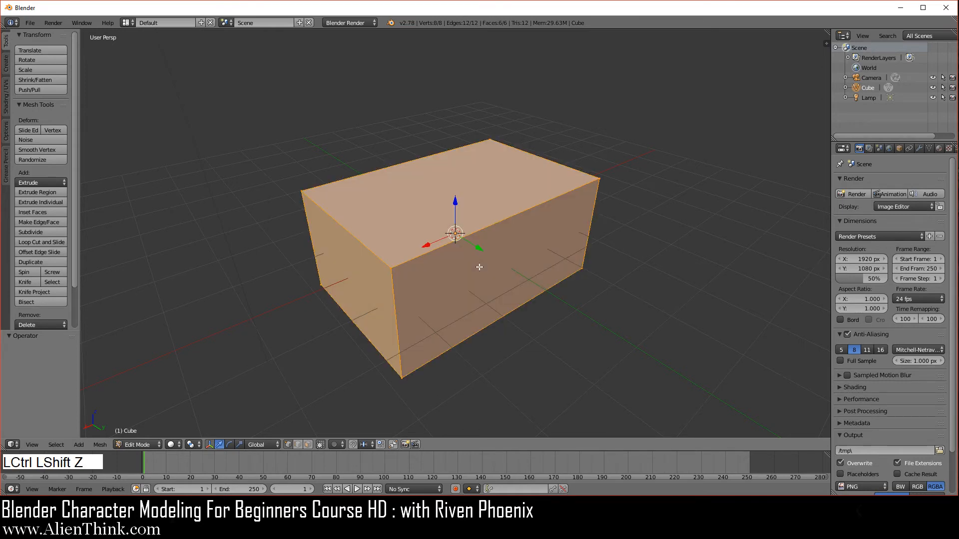
key("ctrl+shift+z")
key("ctrl+shift+z")
key("ctrl+shift+z")
key("ctrl+shift+z")
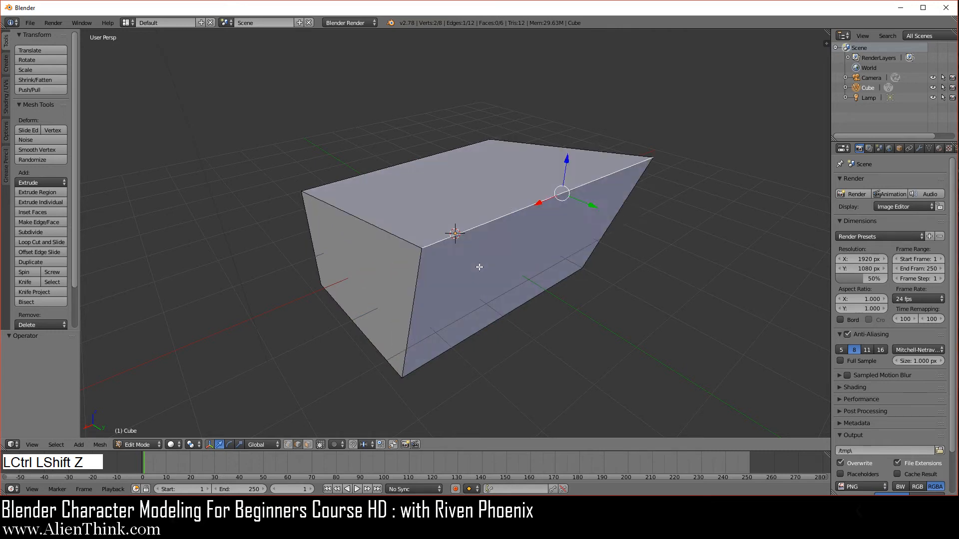
Redo the remaining edits up to the top face's move, and undo them all back to the undeformed box with nothing selected
key("ctrl+shift+z")
key("ctrl+shift+z")
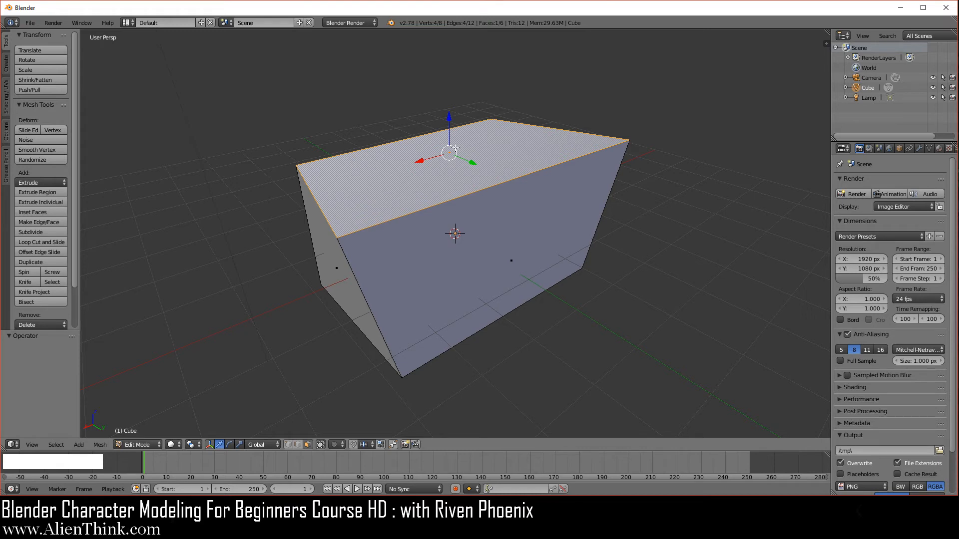
key("ctrl+z")
key("ctrl+z")
key("ctrl+z")
key("ctrl+z")
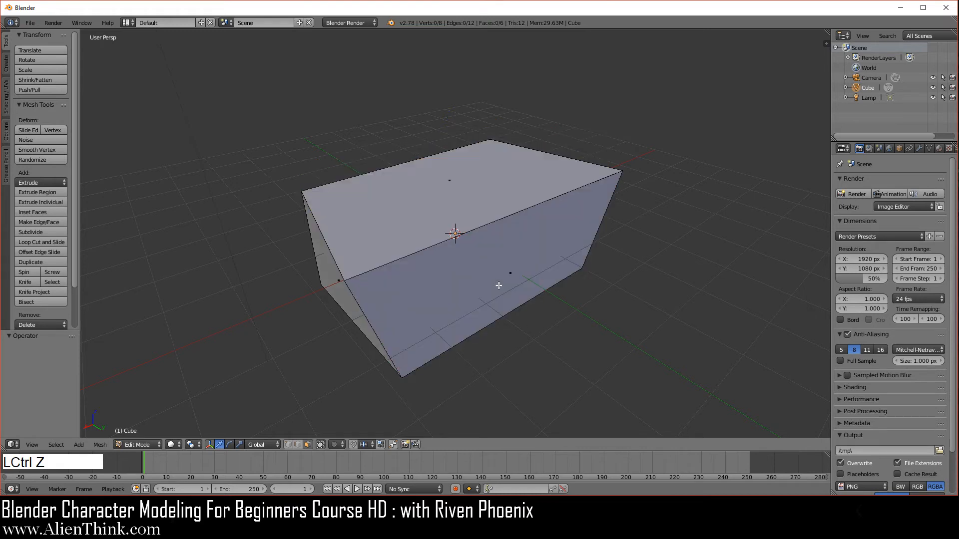
key("ctrl+z")
key("ctrl+z")
right_click(394, 272)
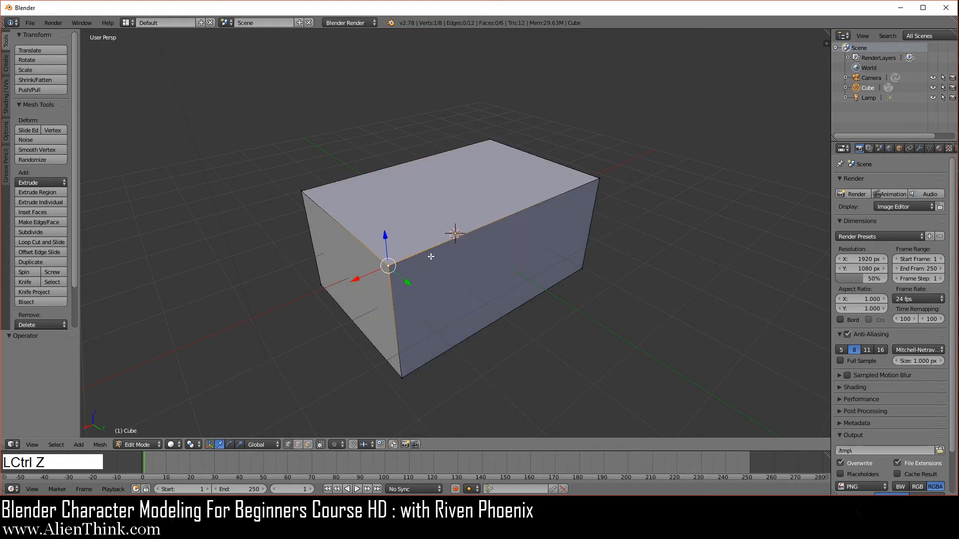
key("ctrl+z")
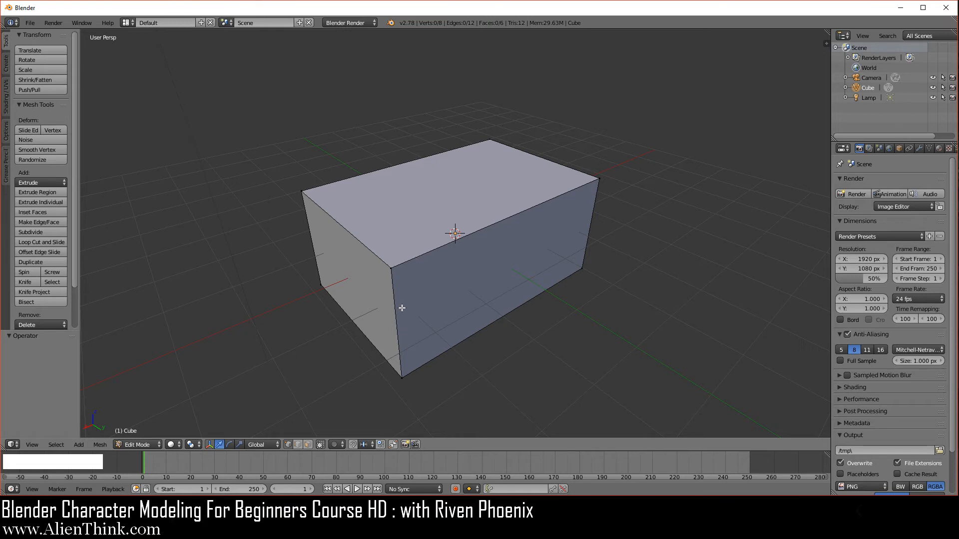
Set the viewport shading to Wireframe to see through the box
mouse_move(402, 308)
middle_mouse_down()
mouse_move(445, 315)
mouse_move(488, 281)
mouse_move(417, 306)
middle_mouse_up()
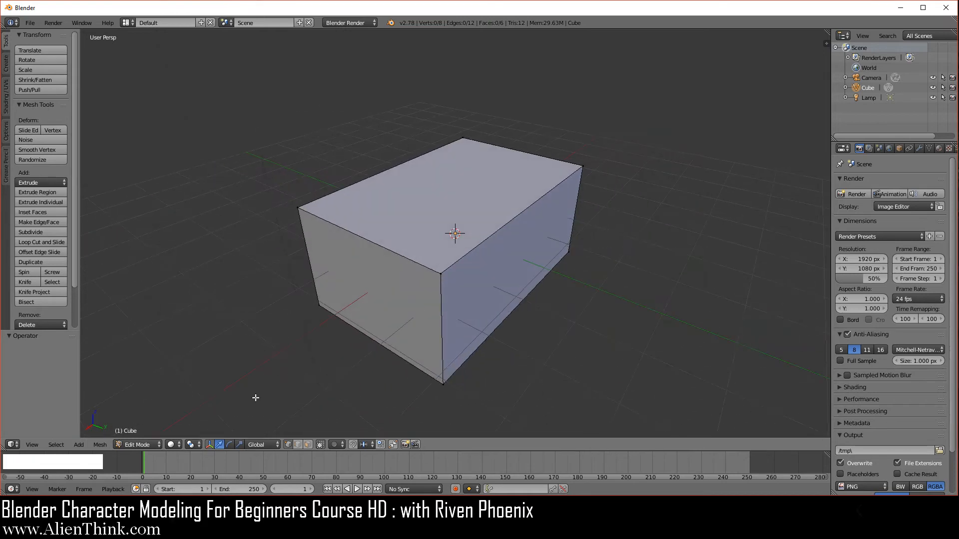
left_click(171, 443)
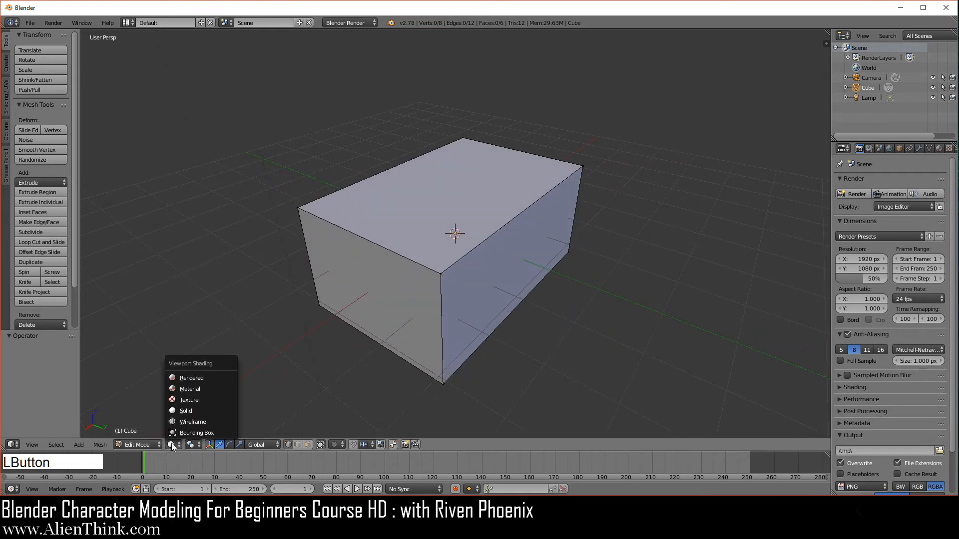
left_click(196, 422)
middle_click_drag(381, 344, 356, 334)
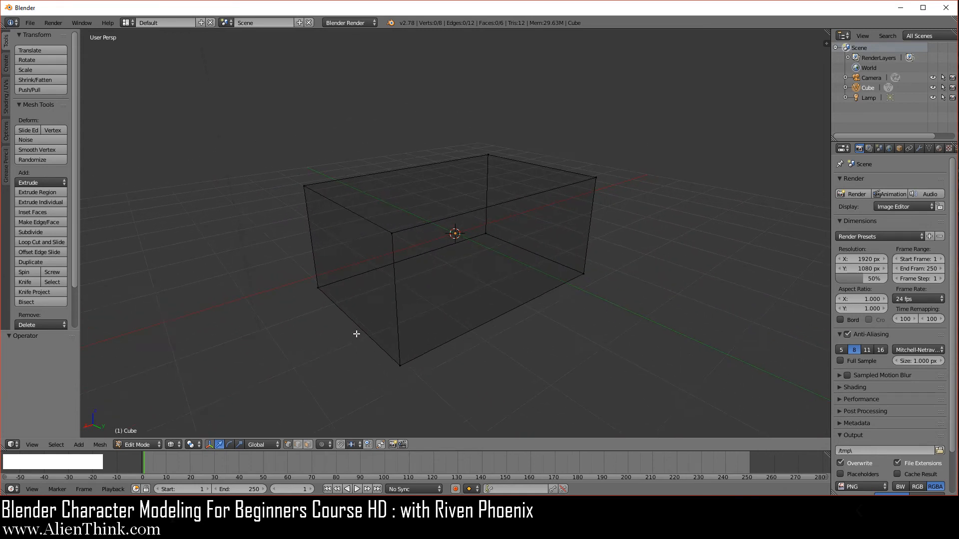
Raise the nearest top corner vertex about 0.905 along Z and centre the view on it to orbit around it
right_click(394, 233)
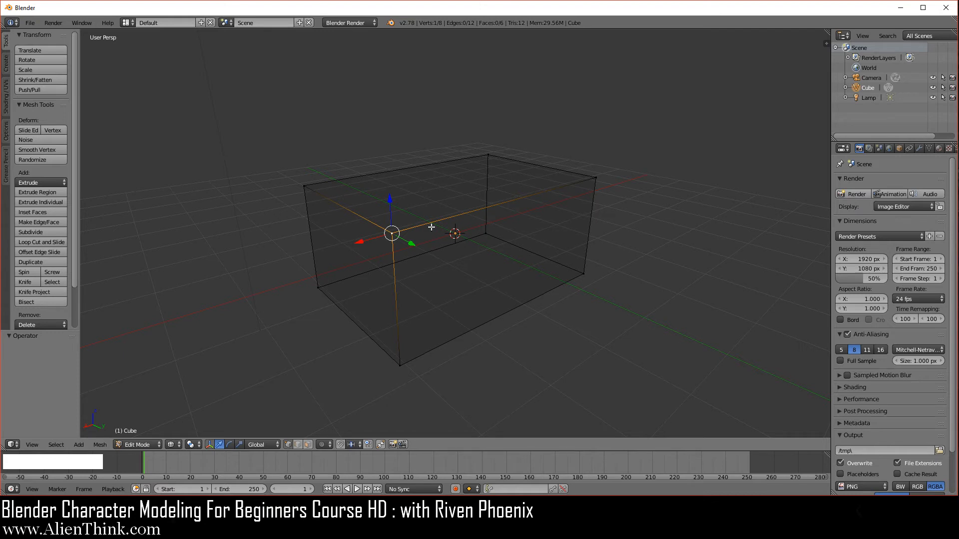
left_click_drag(412, 247, 394, 138)
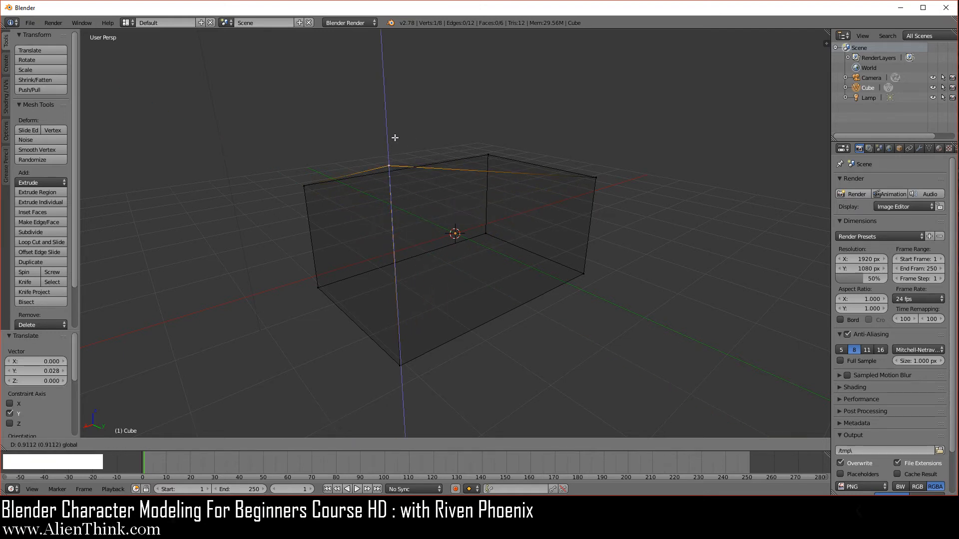
middle_click_drag(400, 331, 488, 231)
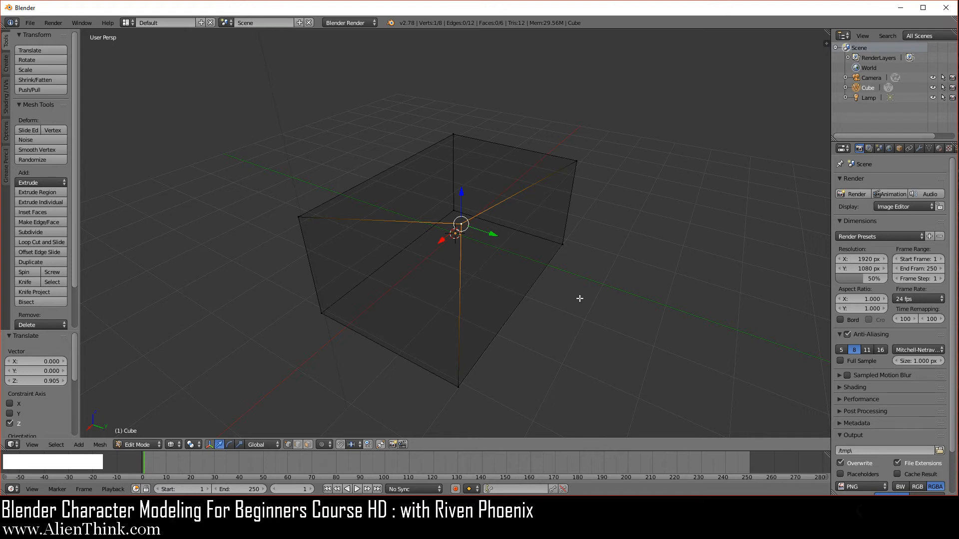
key("KP_Decimal")
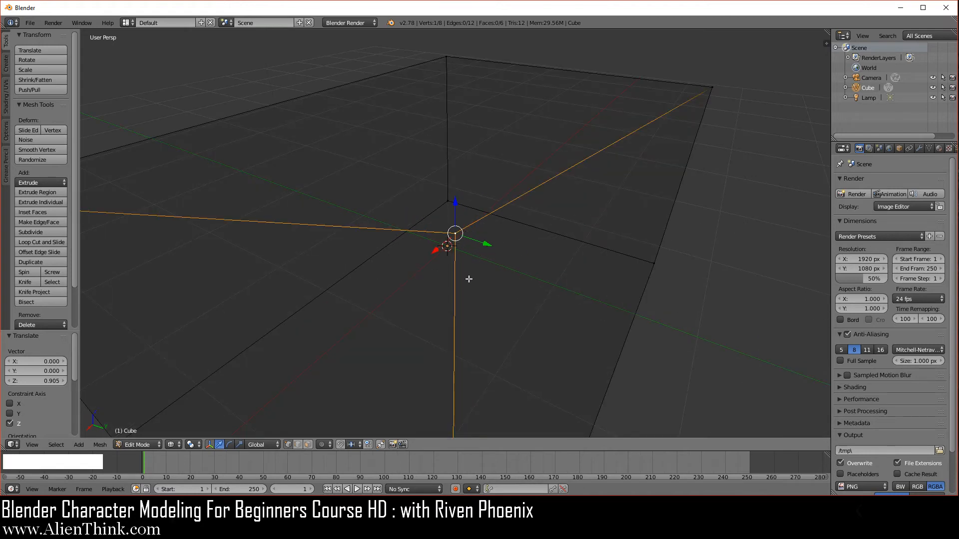
middle_click_drag(463, 281, 494, 276)
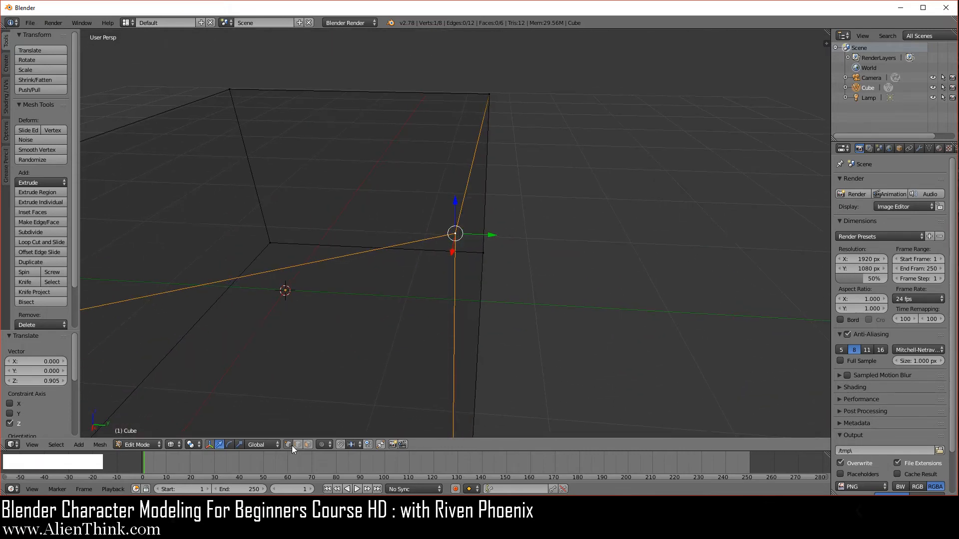
Using edge selection, select the far top edge and centre the view on it to orbit around it
left_click(298, 445)
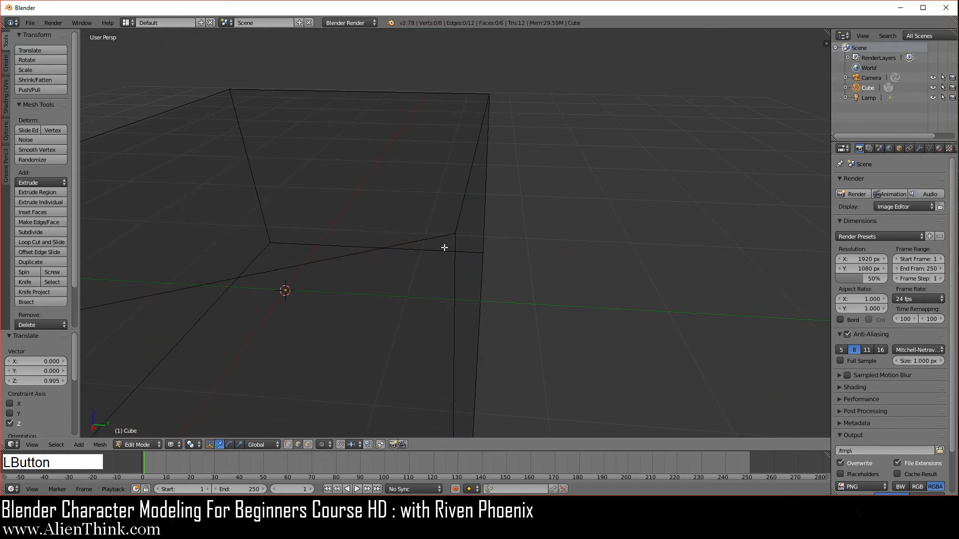
right_click(410, 102)
key("KP_Decimal")
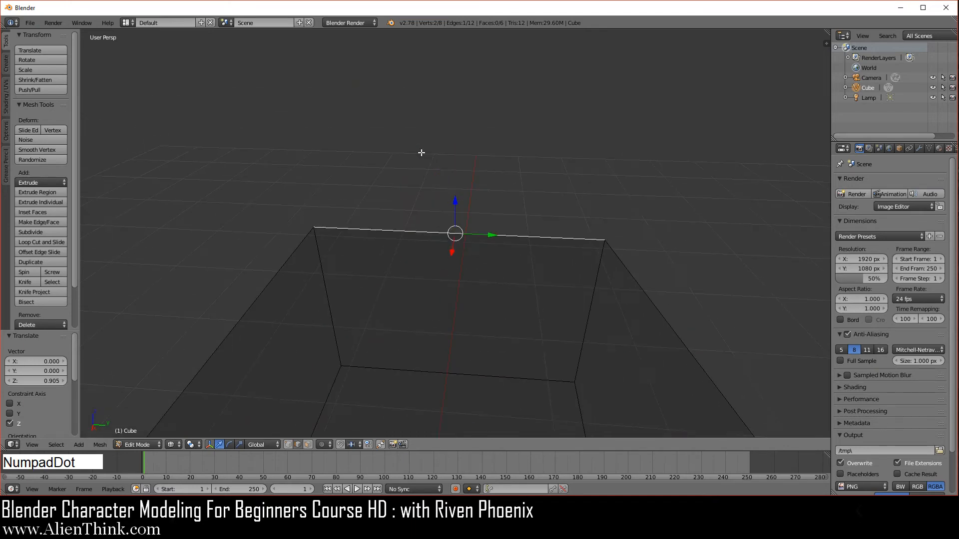
middle_click_drag(422, 153, 391, 264)
Using face selection, select the top face and centre the view on it to orbit around it
left_click(308, 444)
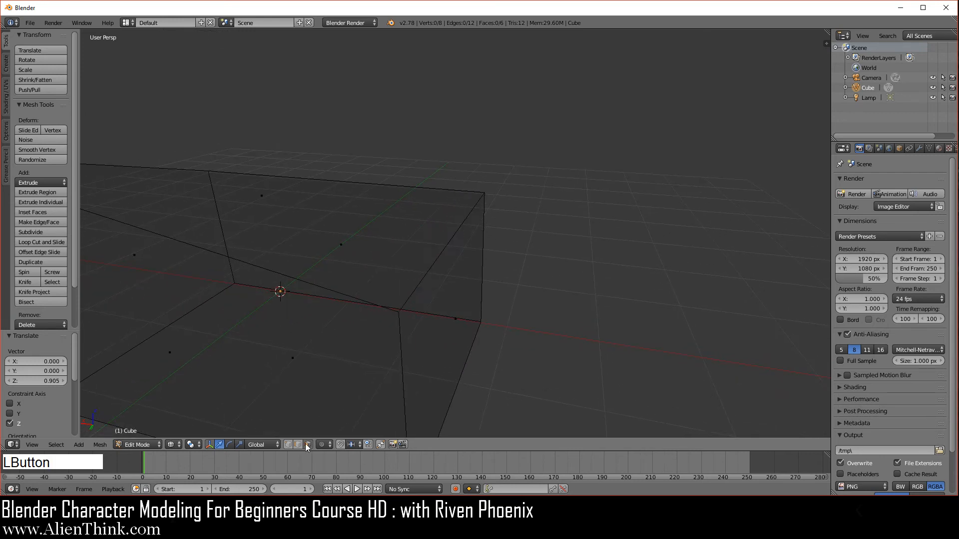
right_click(262, 205)
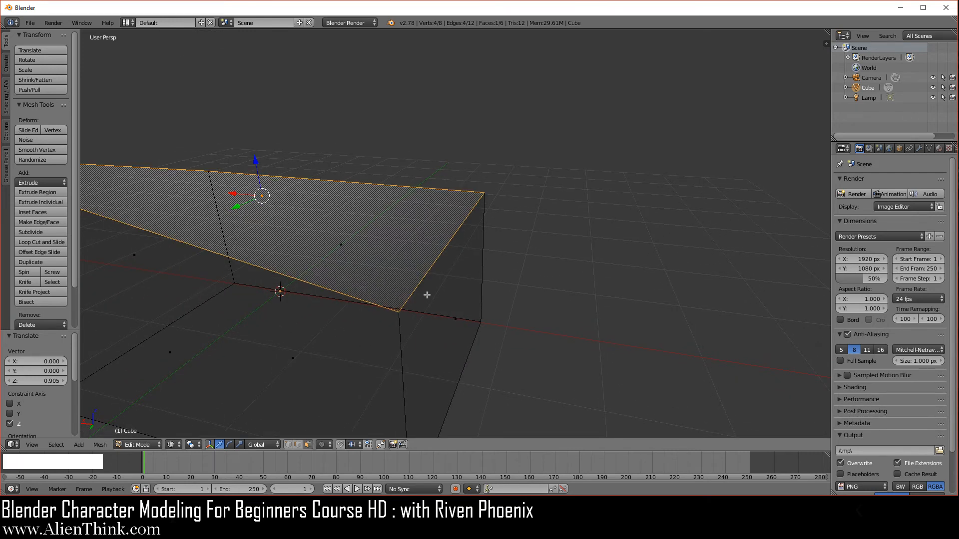
key("KP_Decimal")
middle_click_drag(453, 295, 480, 298)
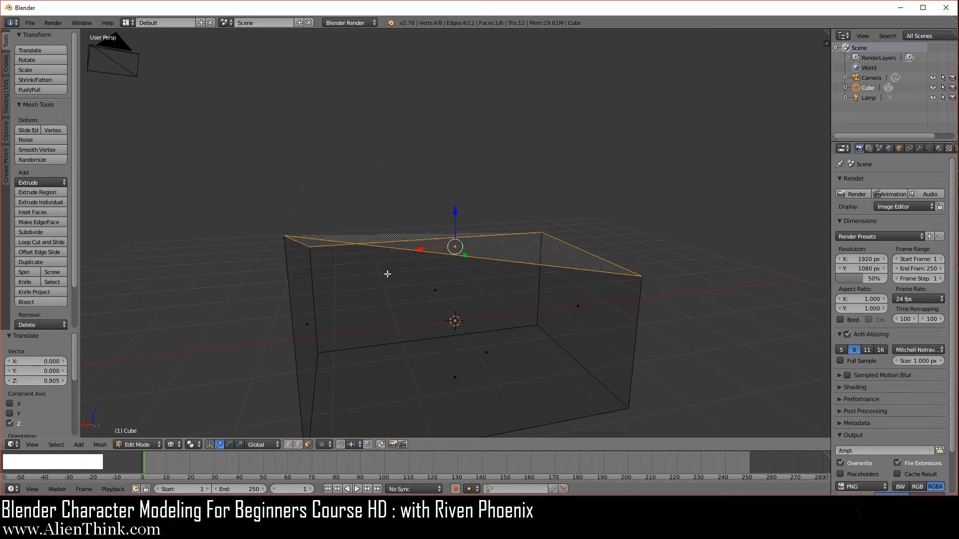
Load the factory settings to restore the default scene
left_click(28, 23)
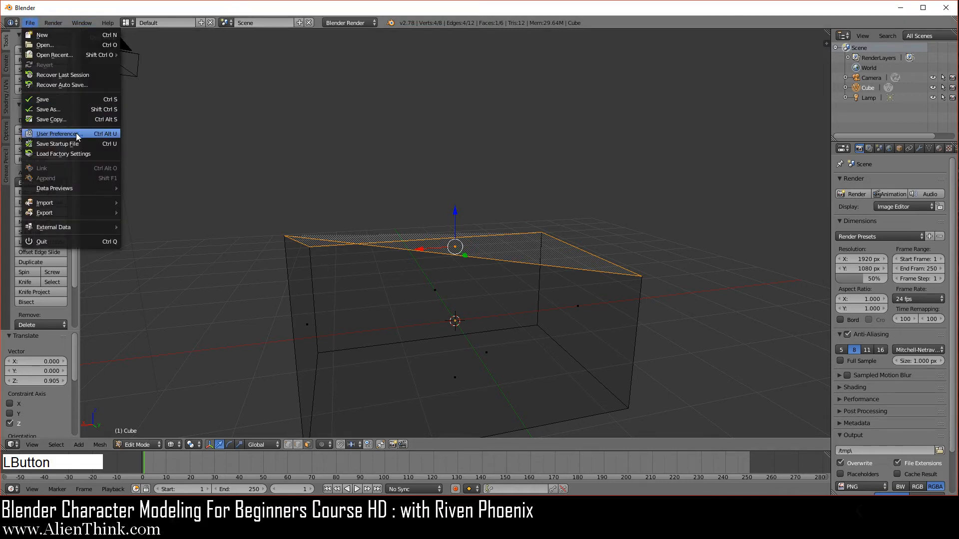
left_click(72, 154)
left_click(72, 152)
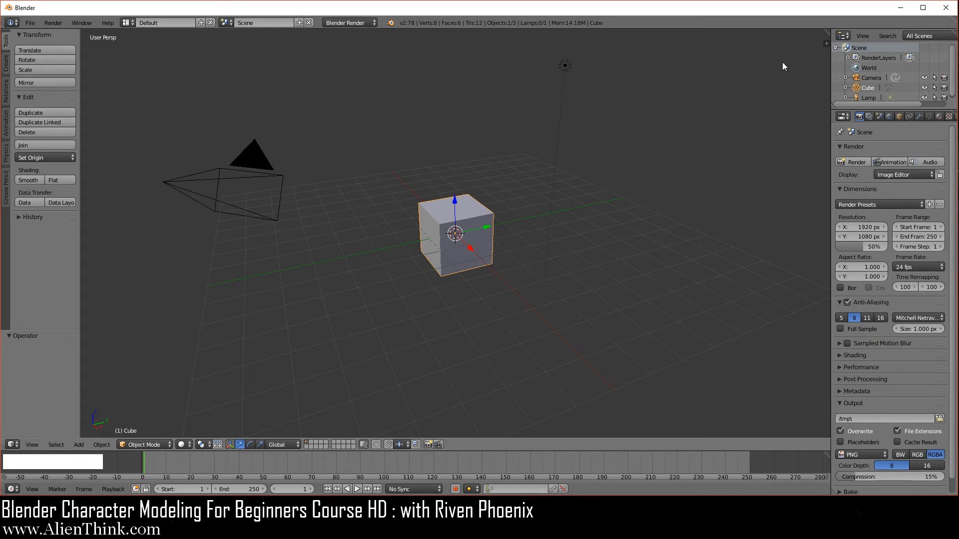
Show the 3D view's properties region, collapsing Transform, Grease Pencil Layers, View, 3D Cursor and Item, and expanding Display
left_click(825, 46)
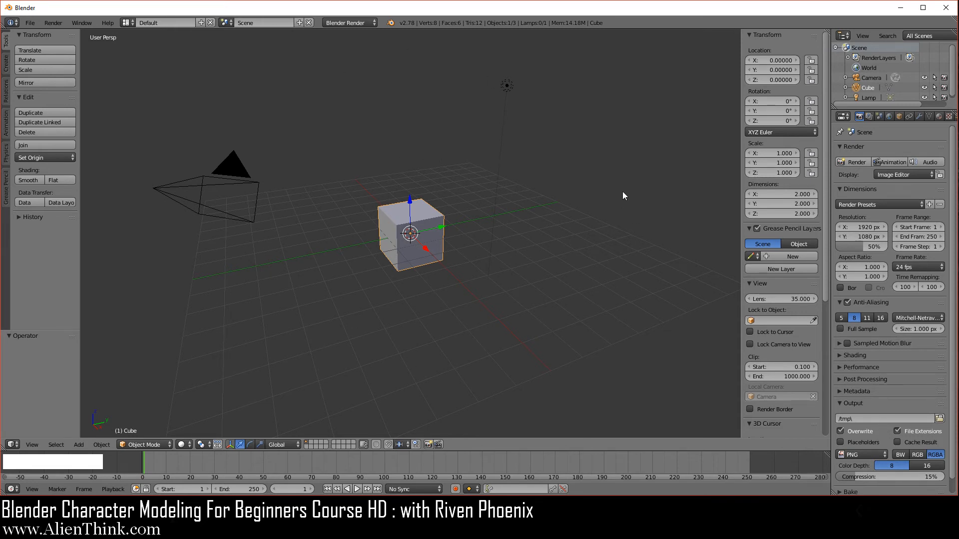
left_click(750, 34)
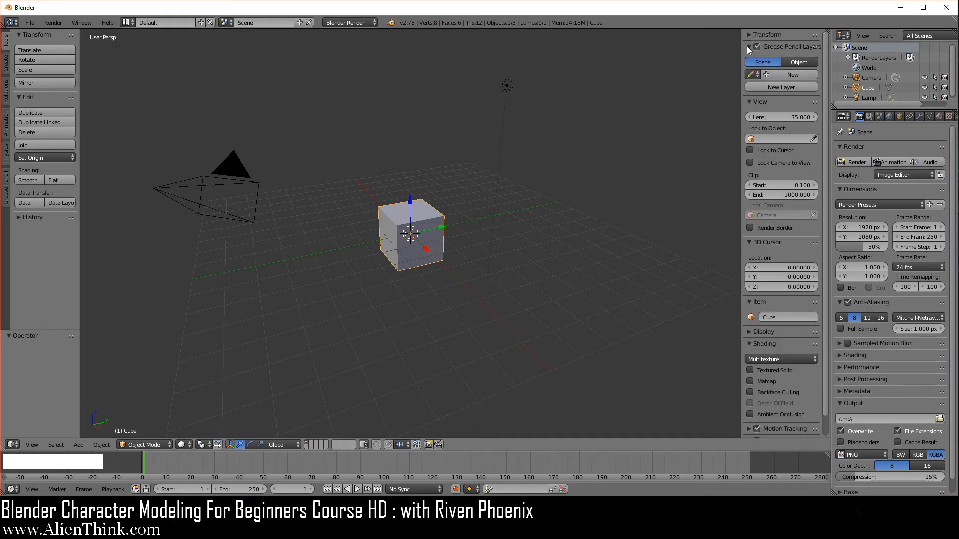
left_click(748, 47)
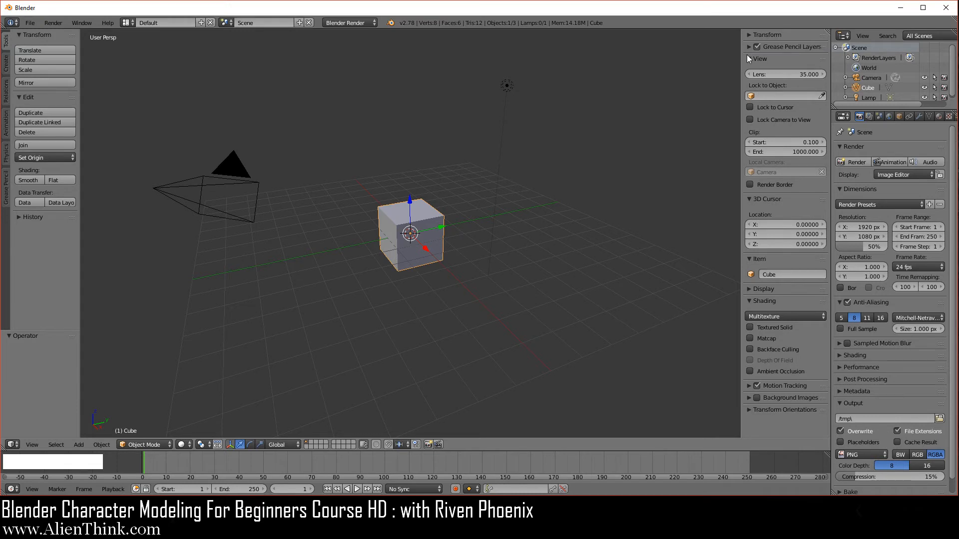
left_click(748, 58)
left_click(749, 70)
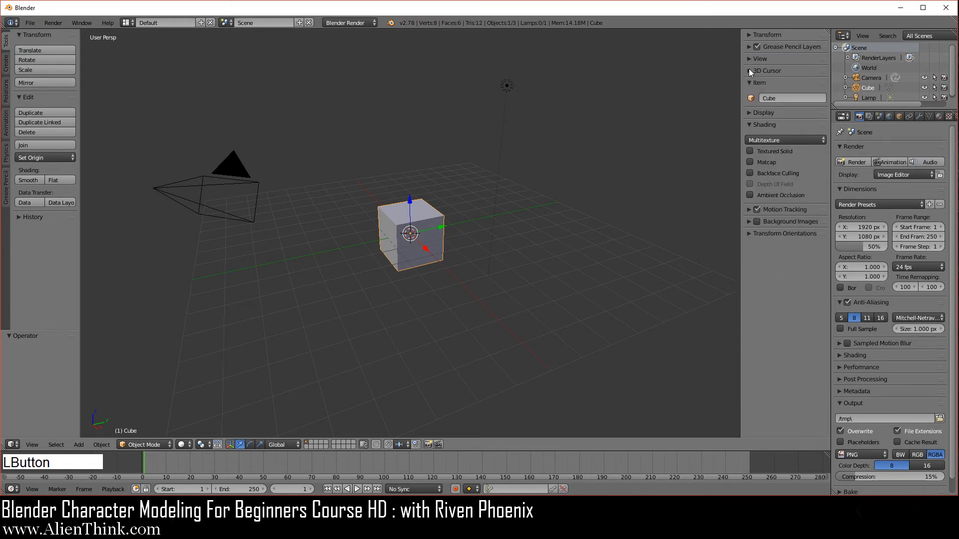
left_click(749, 83)
left_click(749, 95)
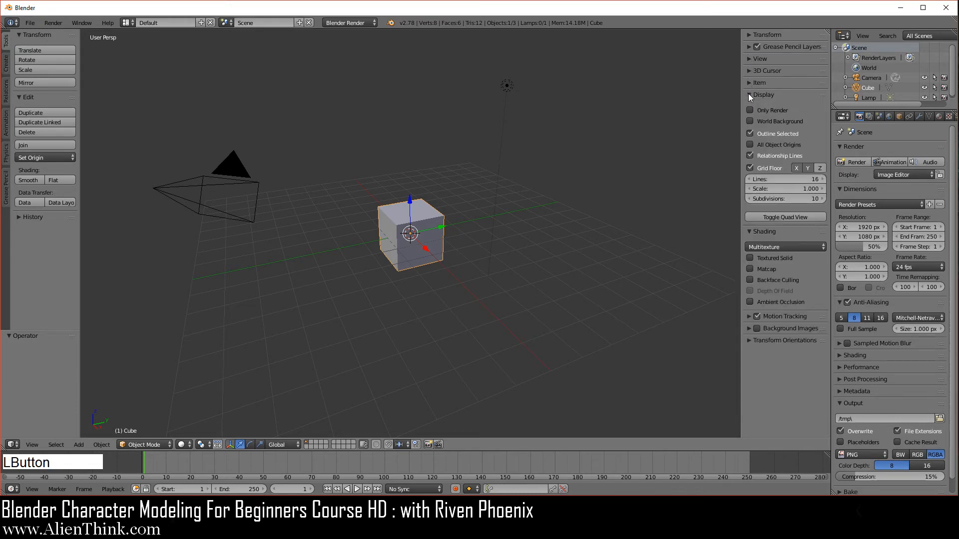
Split the 3D view into a quad view and frame the cube closer from a raised angle in its perspective view
left_click(790, 217)
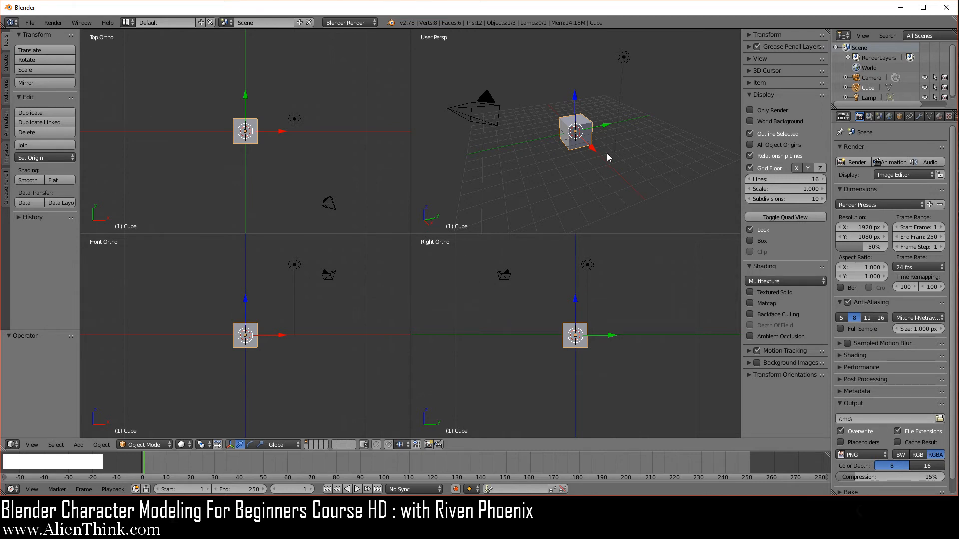
scroll(608, 158, "up", 5)
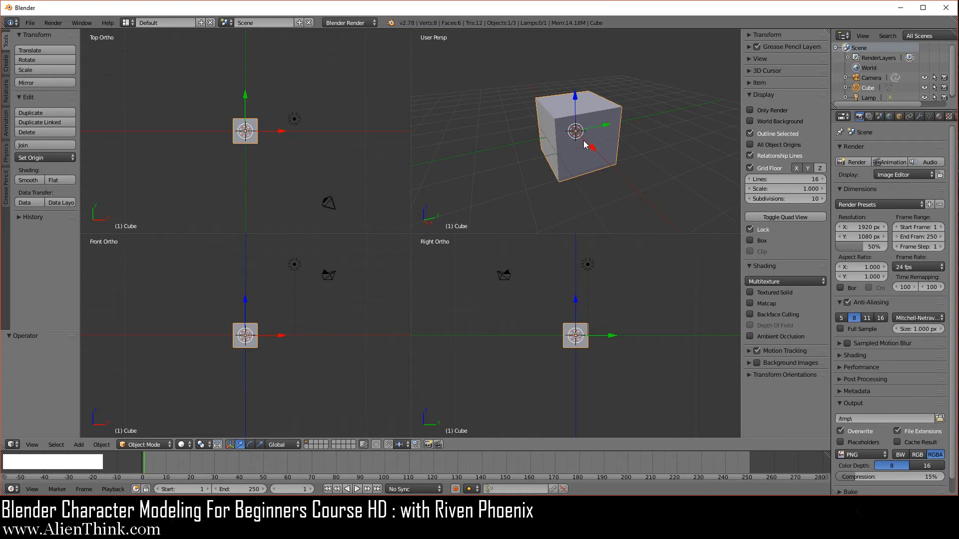
key("KP_Decimal")
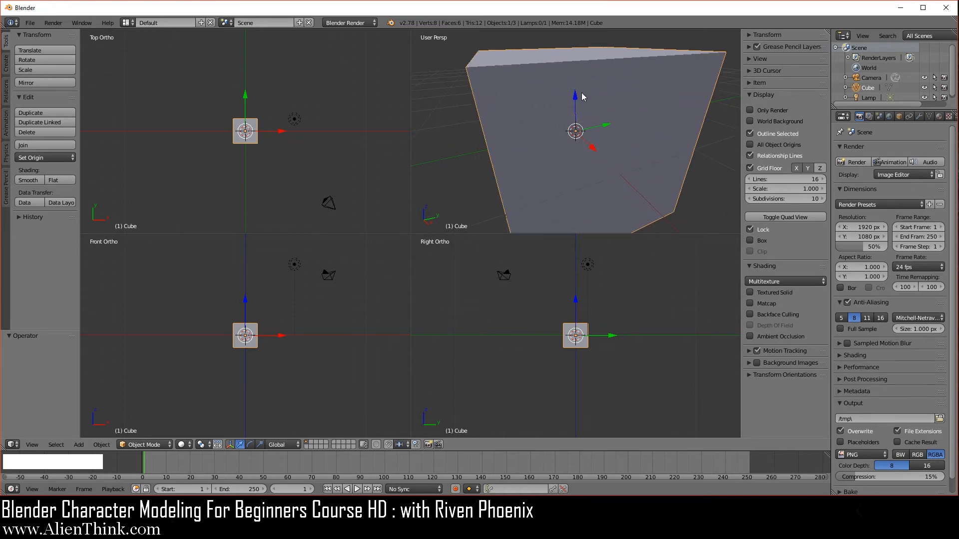
scroll(537, 143, "down", 5)
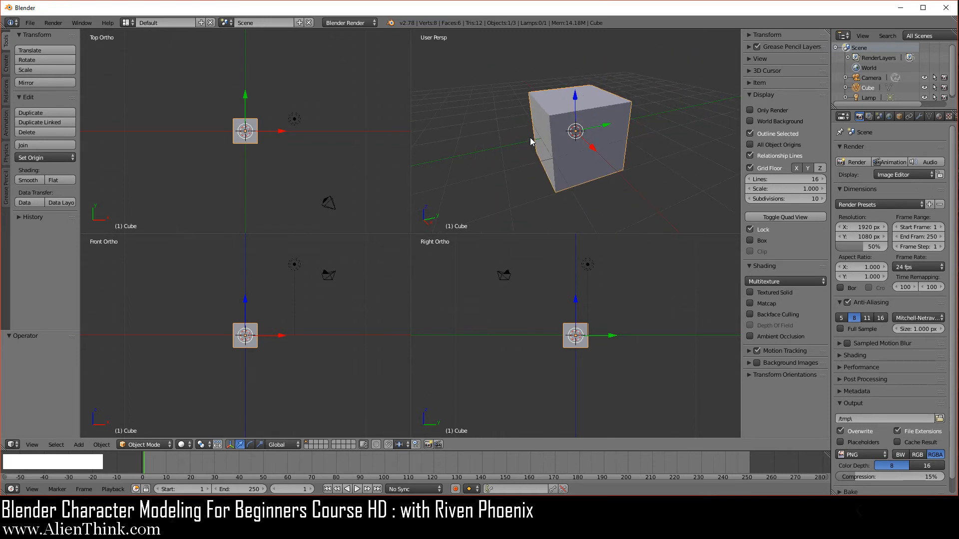
middle_click_drag(518, 173, 546, 184)
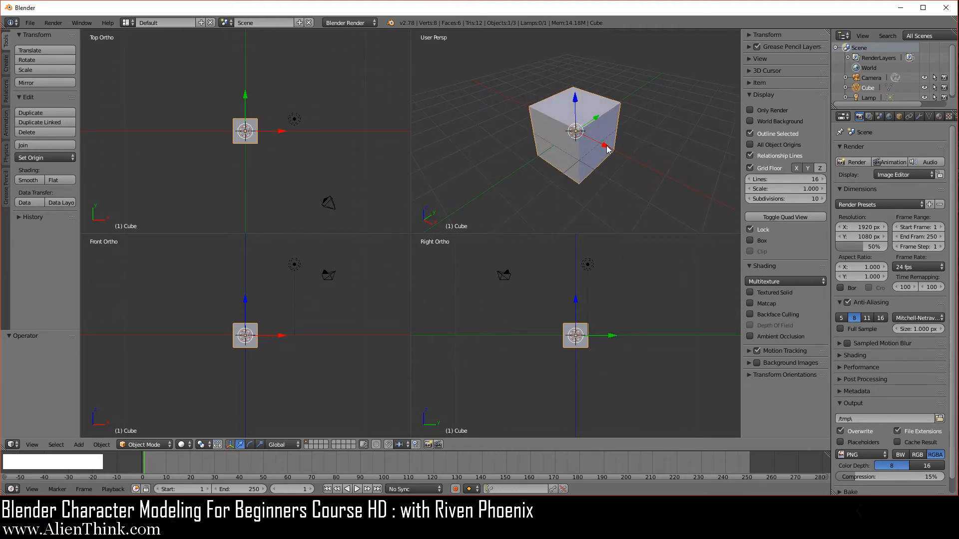
Move the cube along the X, Y and Z axes in the perspective view, starting with about 1.544 and finishing with about 0.051 along X
left_click_drag(608, 149, 644, 174)
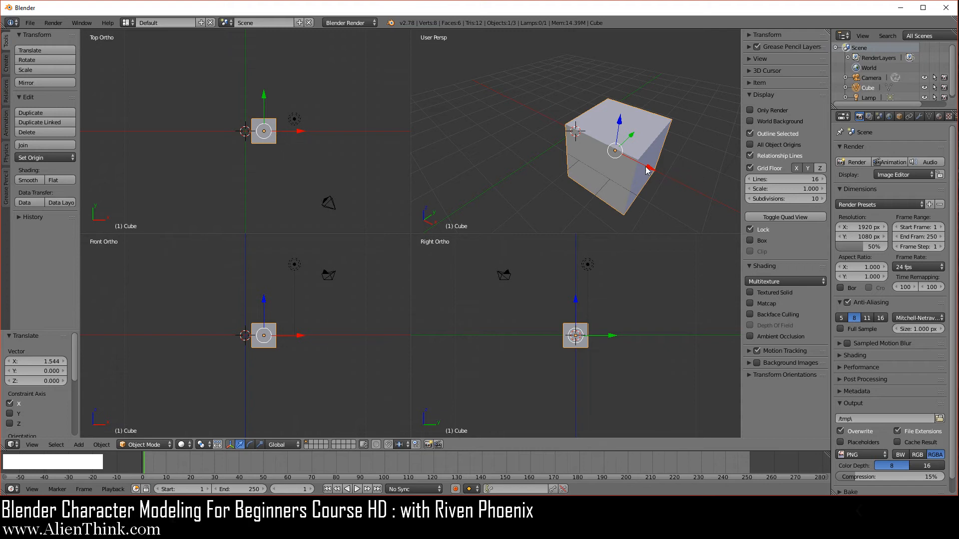
left_click_drag(648, 169, 614, 153)
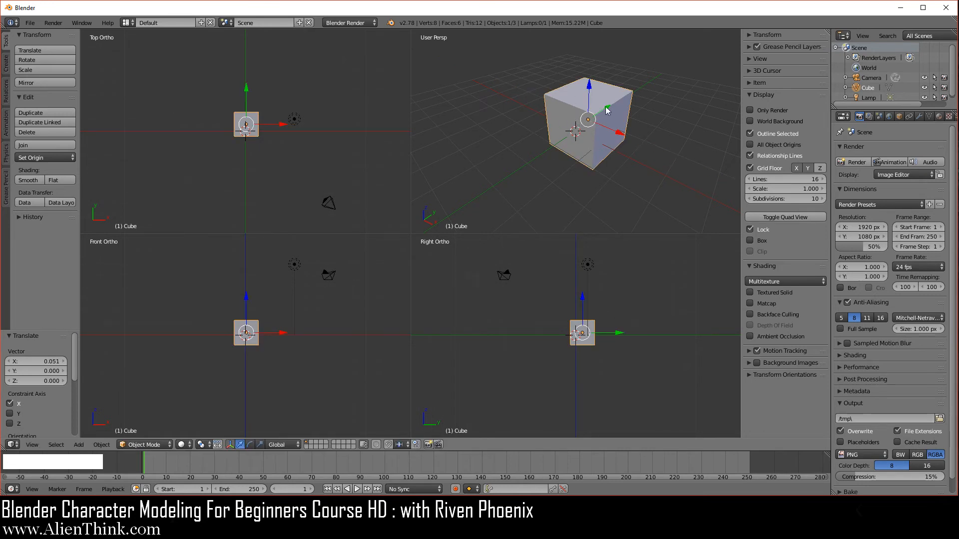
Switch the cube from Object Mode to Edit Mode while keeping the quad view
scroll(574, 133, "up", 1)
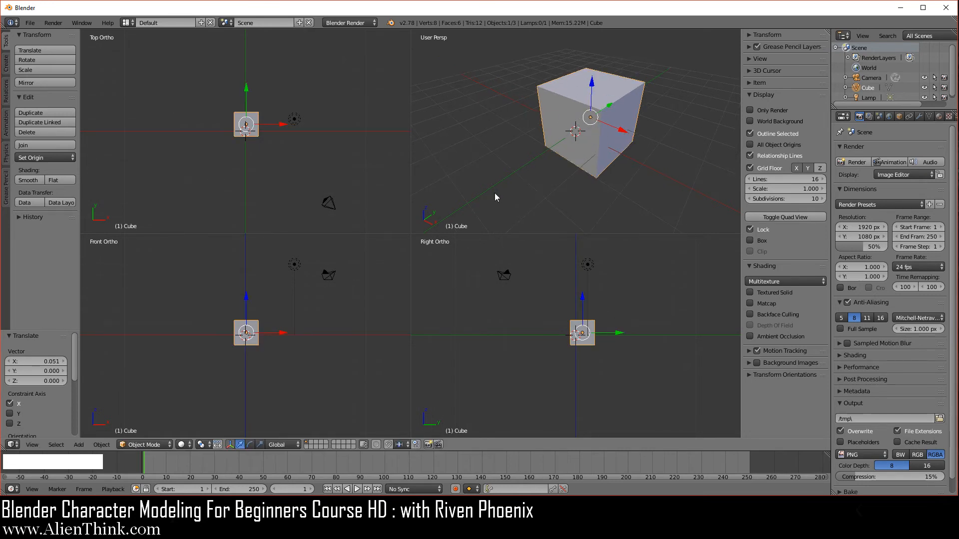
left_click(146, 444)
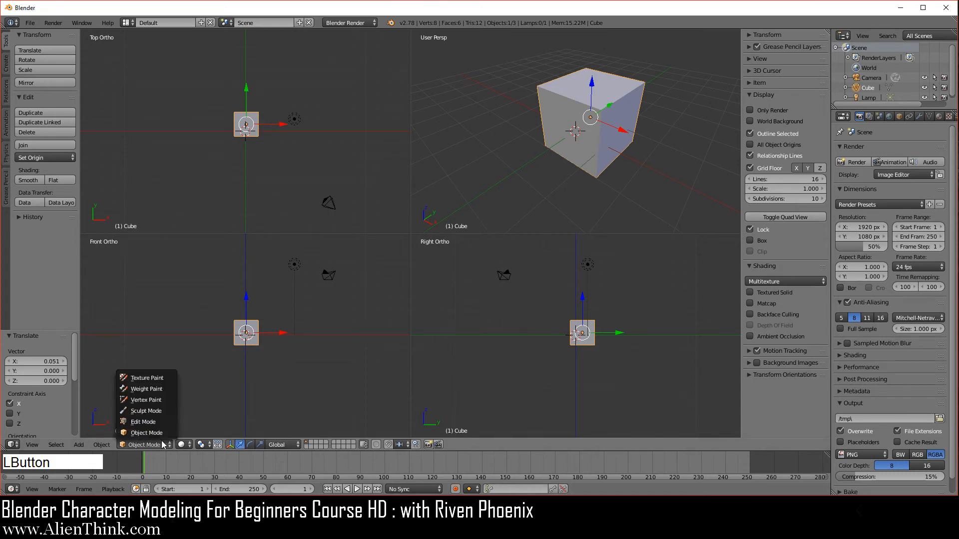
left_click(159, 426)
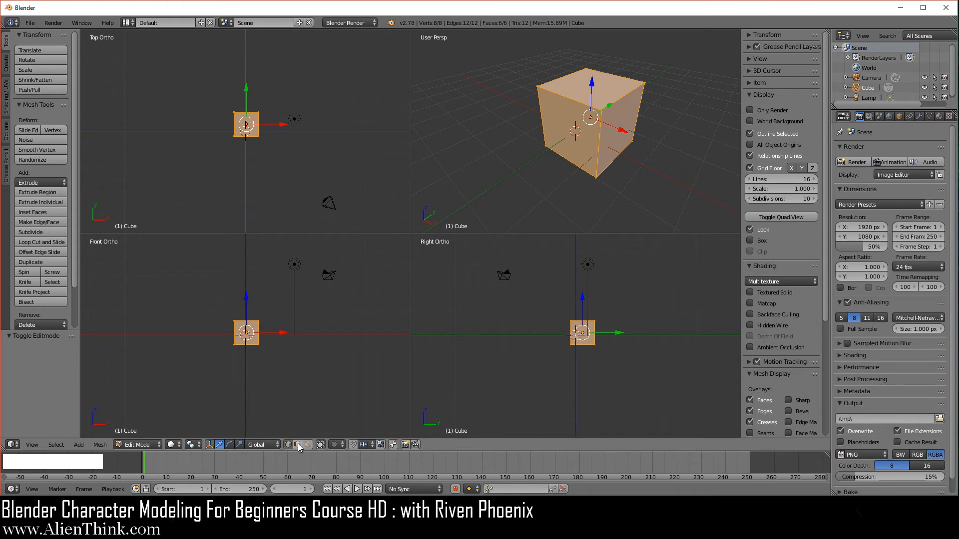
scroll(569, 186, "up", 1)
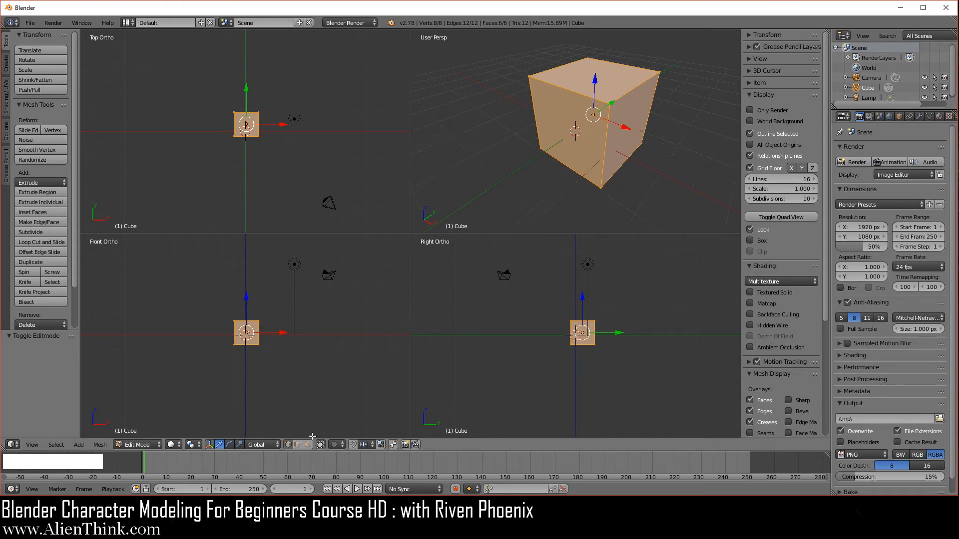
In face selection mode, select the cube's front face and move it along Y by about -1.988 and about 0.743
left_click(308, 444)
right_click(563, 131)
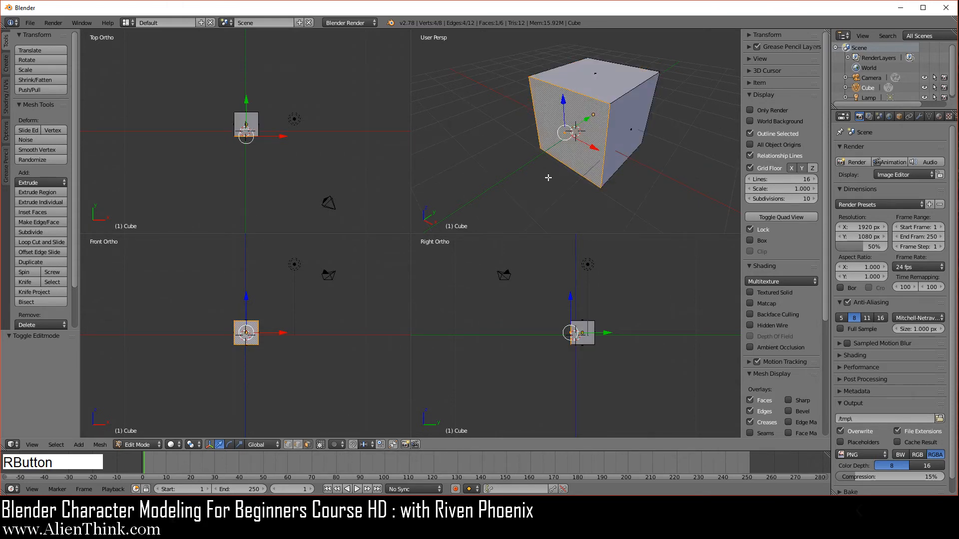
middle_click_drag(623, 167, 585, 186)
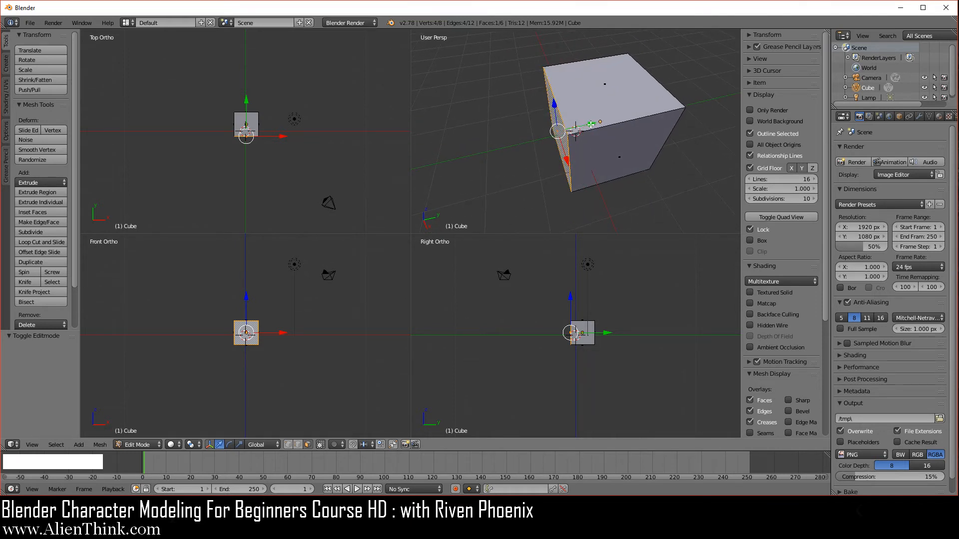
left_click_drag(591, 123, 452, 150)
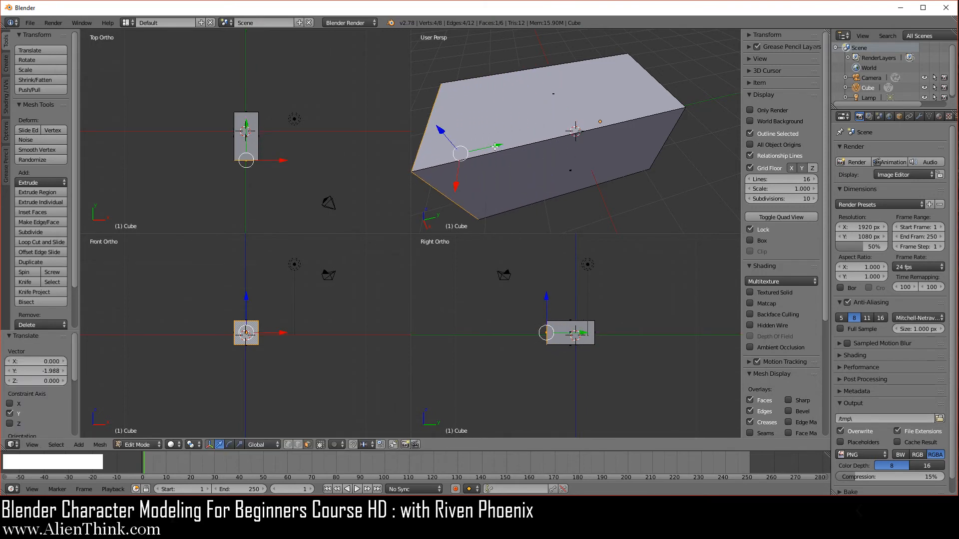
left_click_drag(494, 146, 545, 136)
Turn off the quad view and switch the lengthened cube from Edit Mode to Object Mode
middle_click_drag(552, 208, 575, 212)
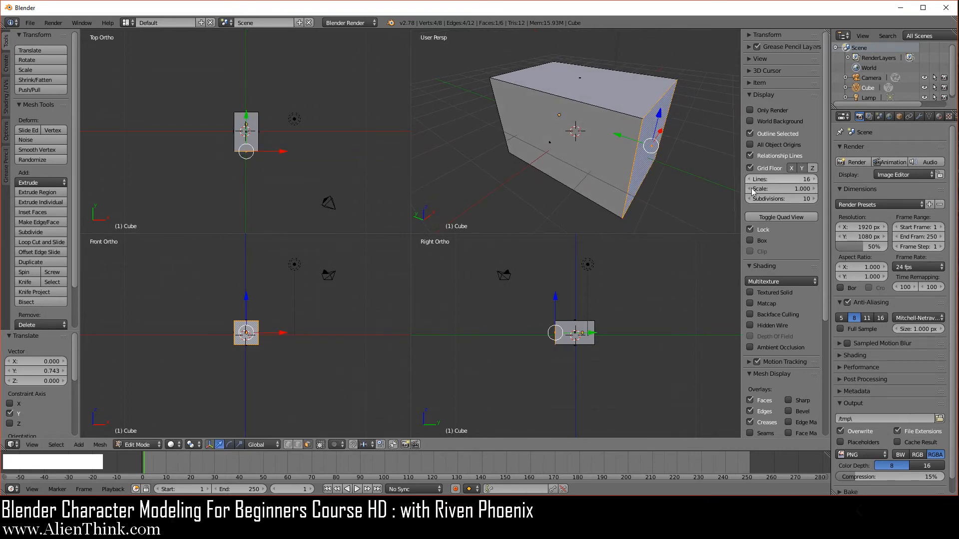
left_click(784, 220)
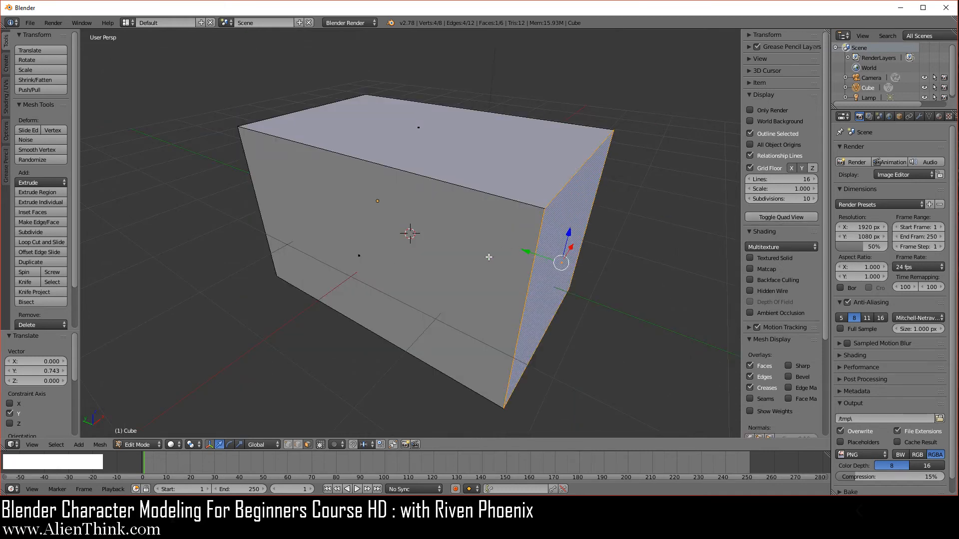
scroll(491, 233, "down", 3)
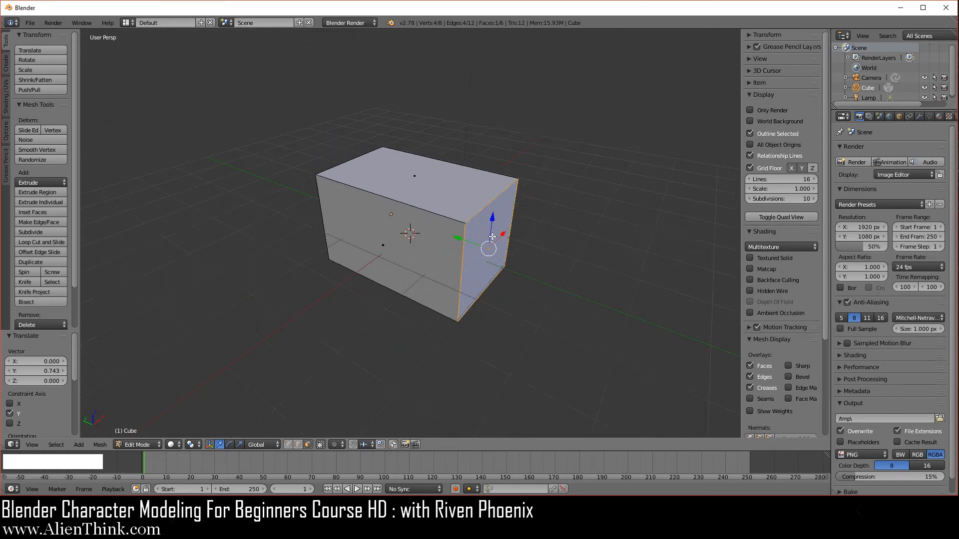
left_click(131, 445)
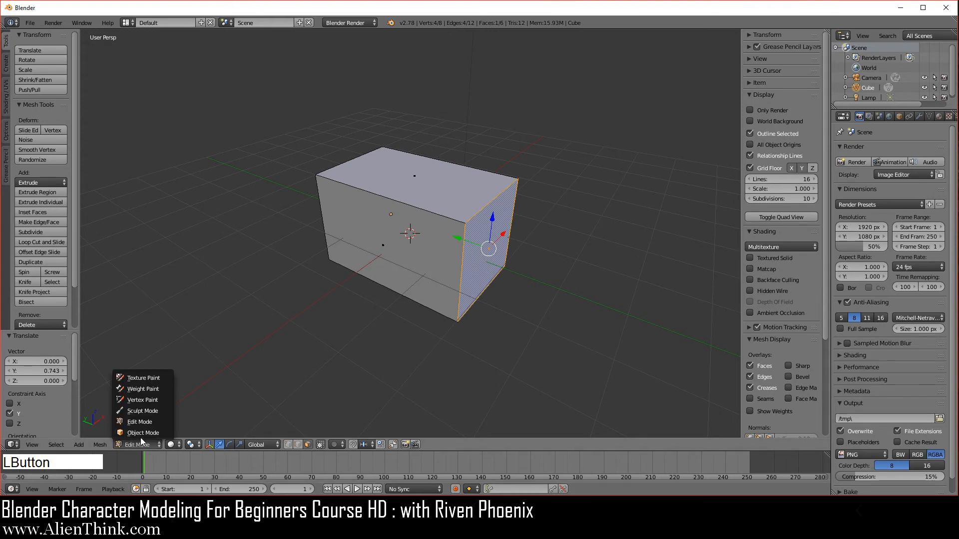
left_click(142, 430)
scroll(450, 326, "down", 2)
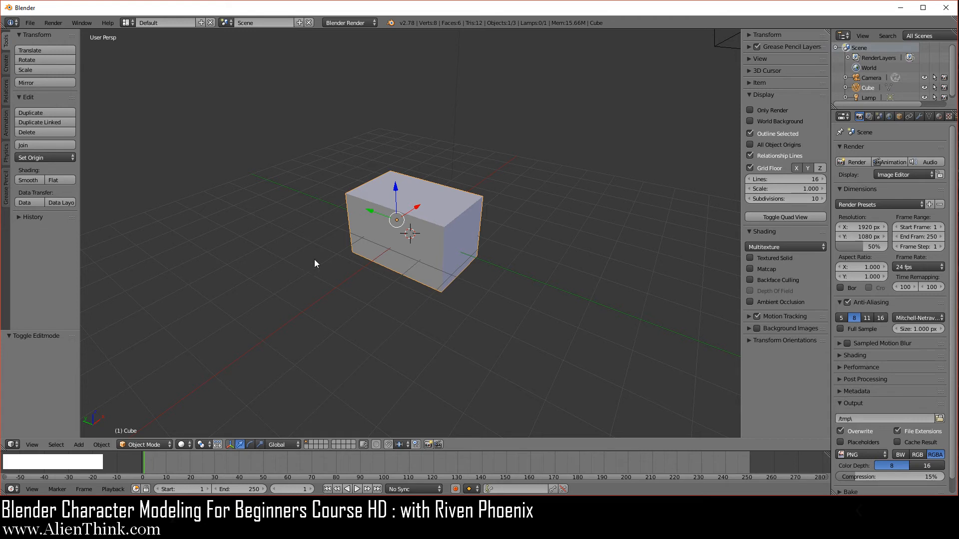
Place the 3D cursor at several different spots around the box to practise positioning it
left_click(271, 223)
left_click(256, 271)
left_click(631, 252)
left_click(249, 270)
left_click(243, 224)
middle_click_drag(413, 354, 392, 346)
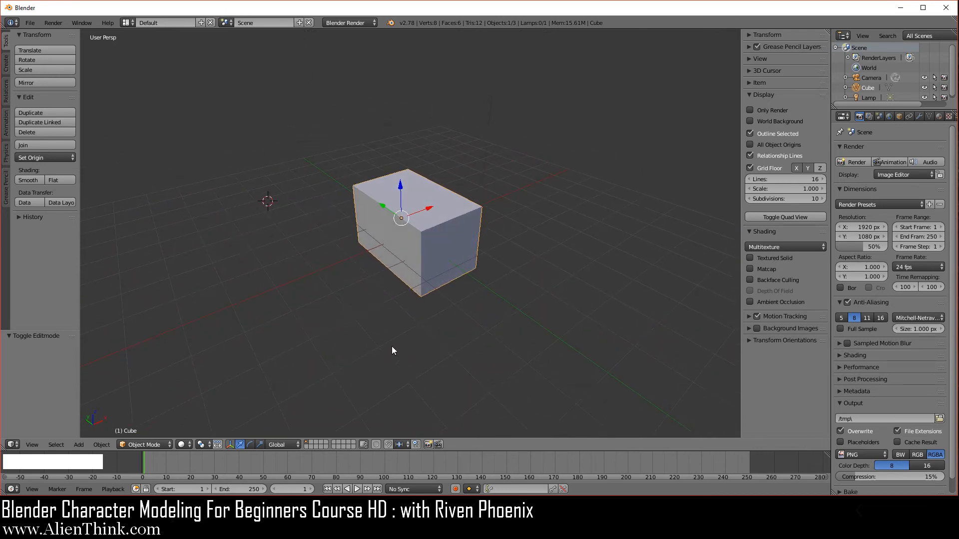
left_click(232, 252)
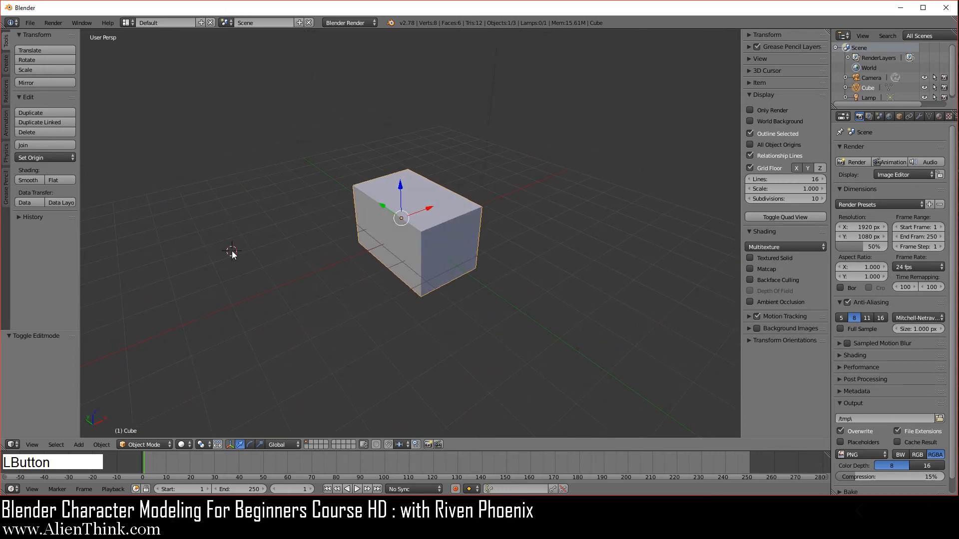
left_click(248, 228)
middle_click_drag(437, 352, 453, 331)
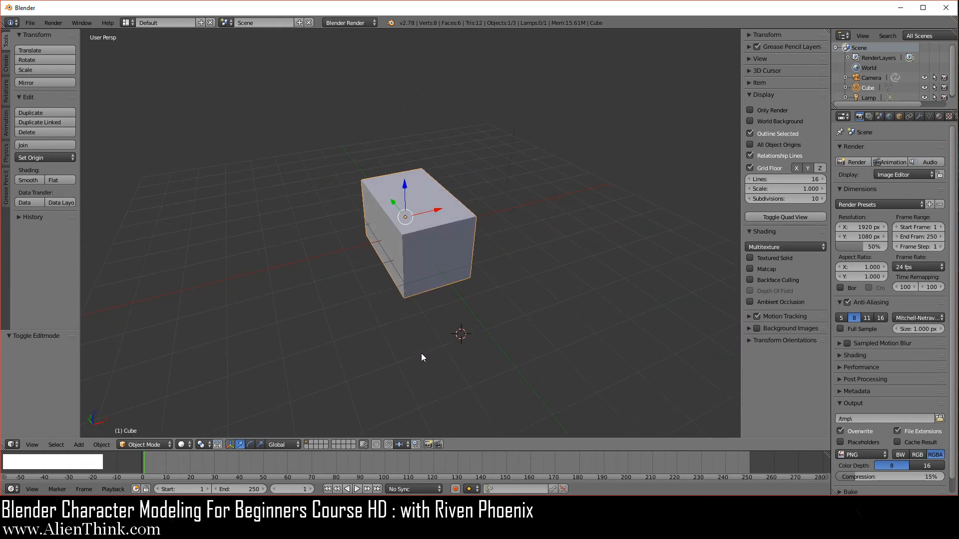
Place the 3D cursor to the left of the box and add a cube mesh there with radius 1.000
left_click(257, 282)
left_click(7, 62)
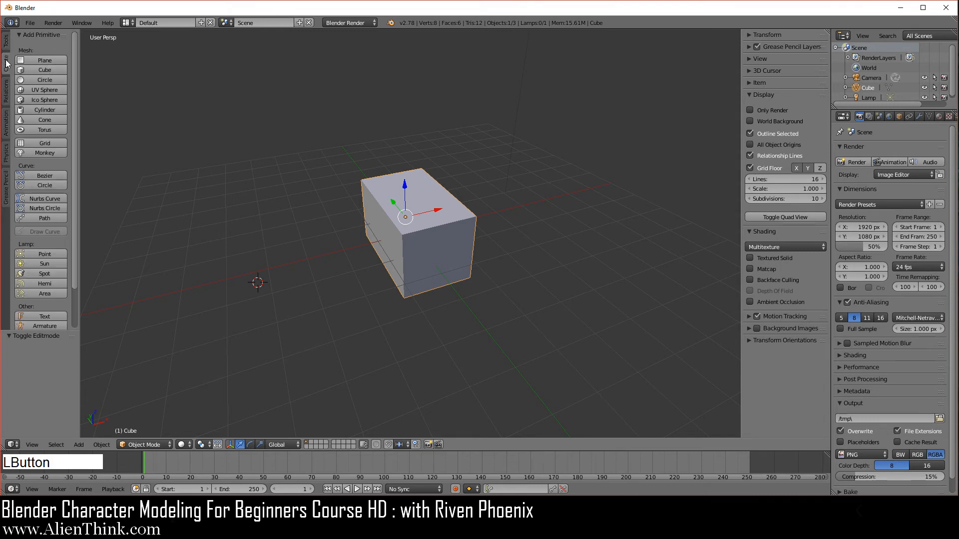
left_click(46, 69)
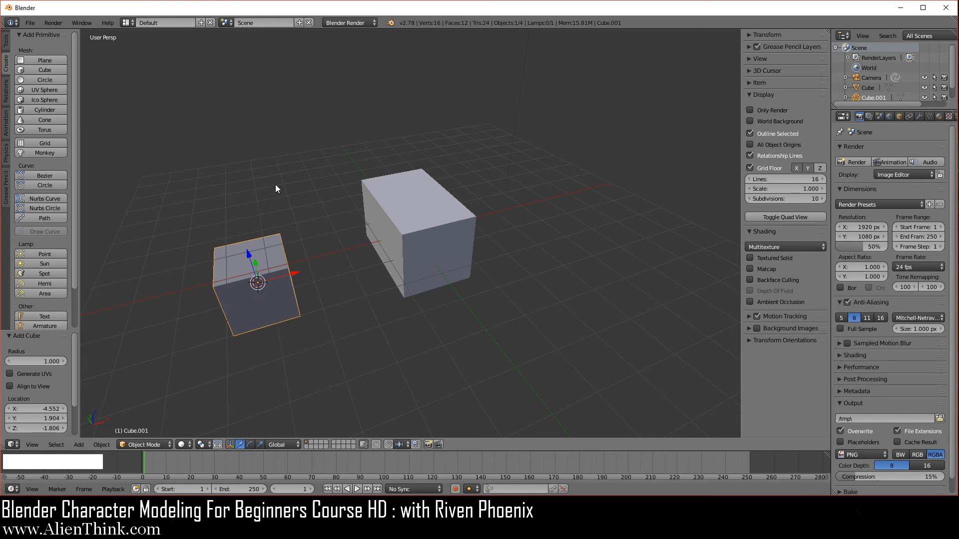
Add a cylinder at a 3D cursor position right of the box and a torus at one behind the small cube
left_click(559, 179)
left_click(42, 110)
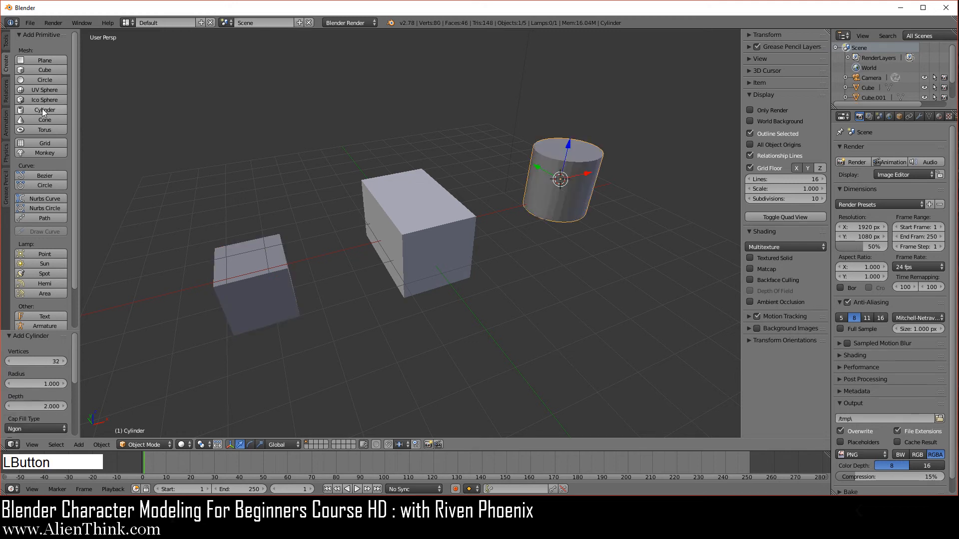
left_click(310, 173)
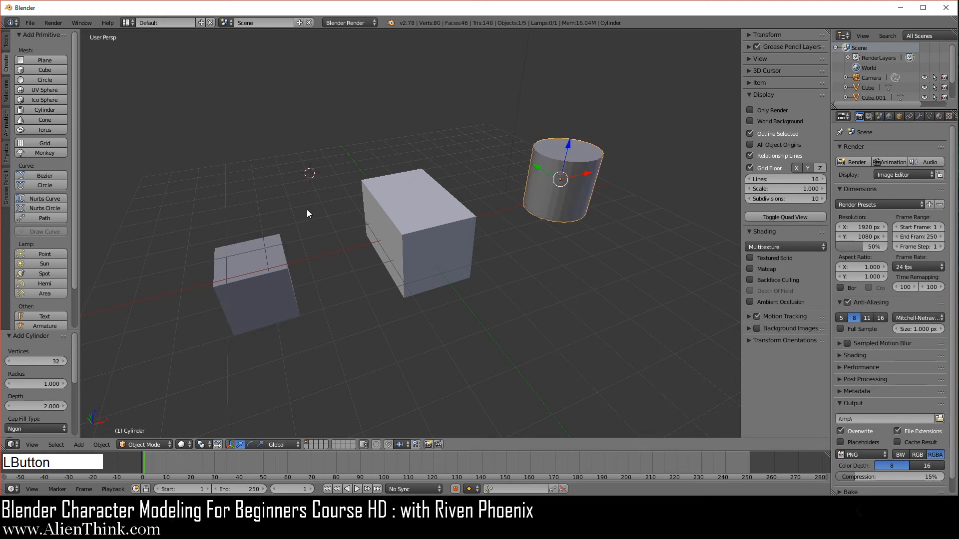
left_click(45, 130)
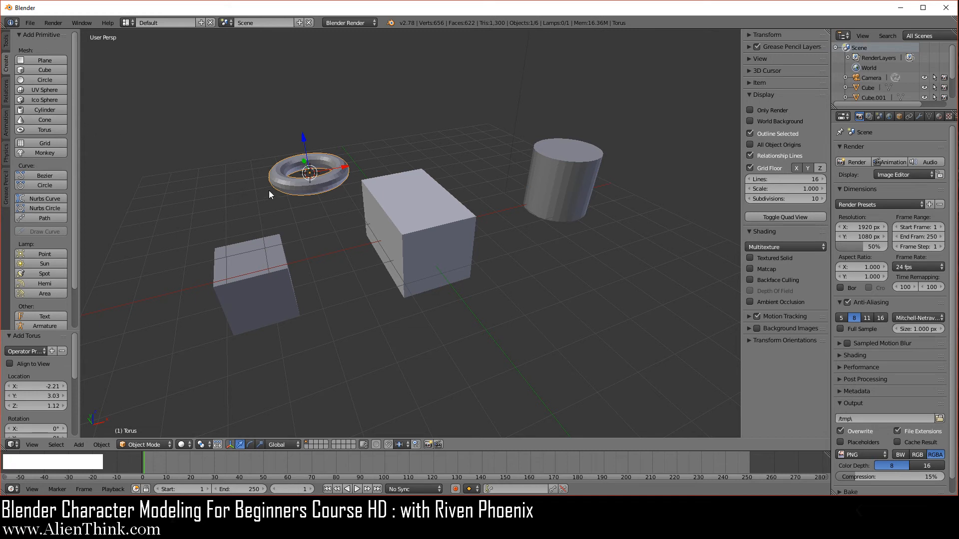
Add a monkey mesh at the front of the box, moving it forward along Y and about 2.980 up along Z
left_click(446, 288)
left_click(45, 153)
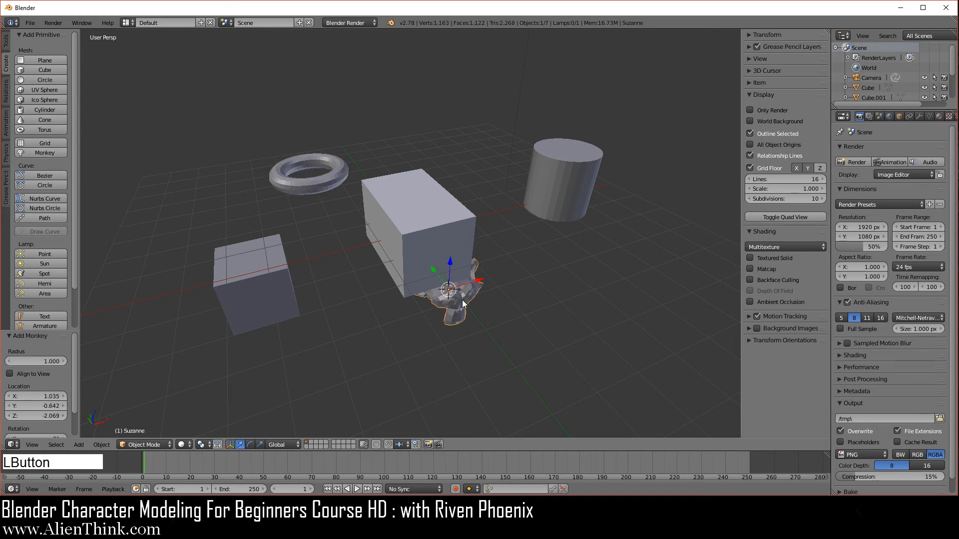
left_click_drag(434, 272, 505, 224)
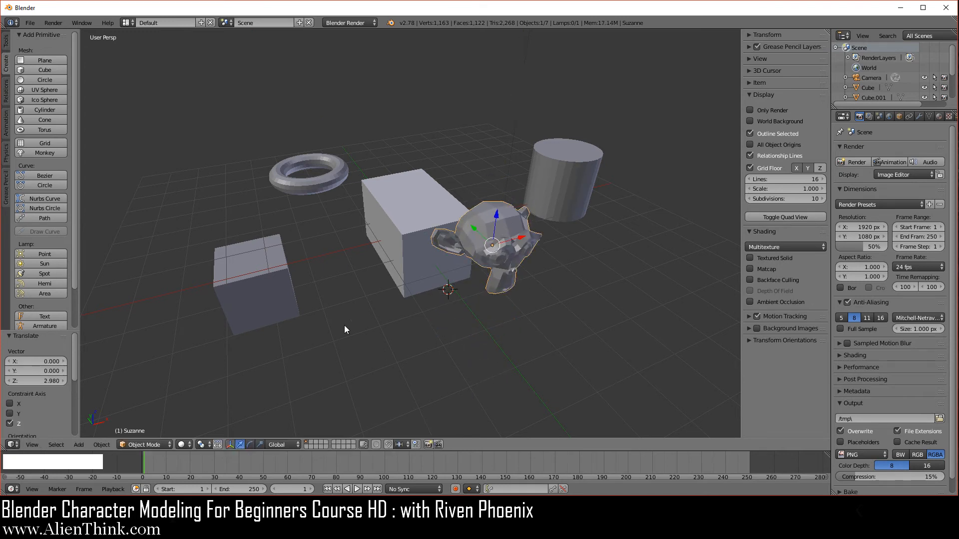
Move the torus about -0.221 along Z and the small cube about 1.873 along Z and 2.184 along X
right_click(323, 180)
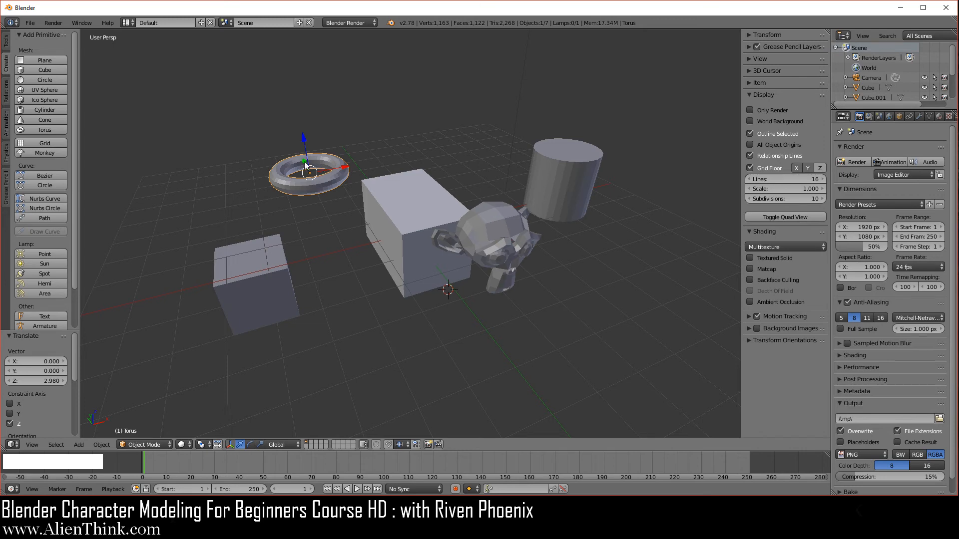
left_click_drag(304, 138, 303, 145)
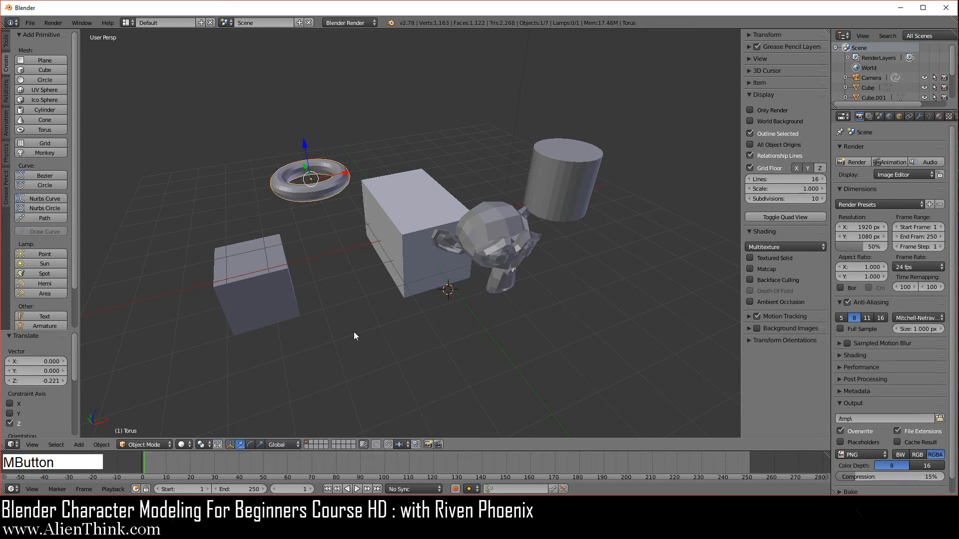
middle_click_drag(354, 332, 372, 320)
right_click(247, 285)
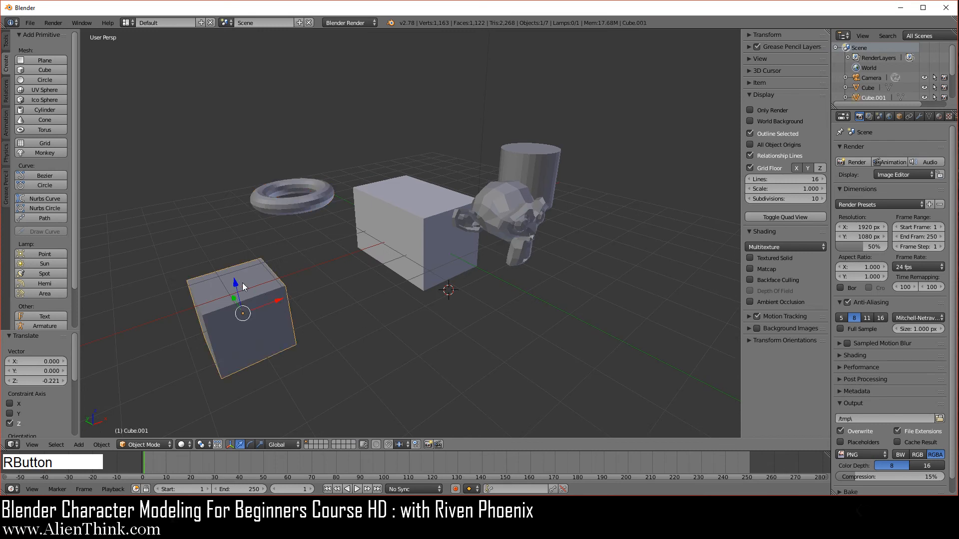
left_click(236, 283)
left_click_drag(236, 283, 347, 228)
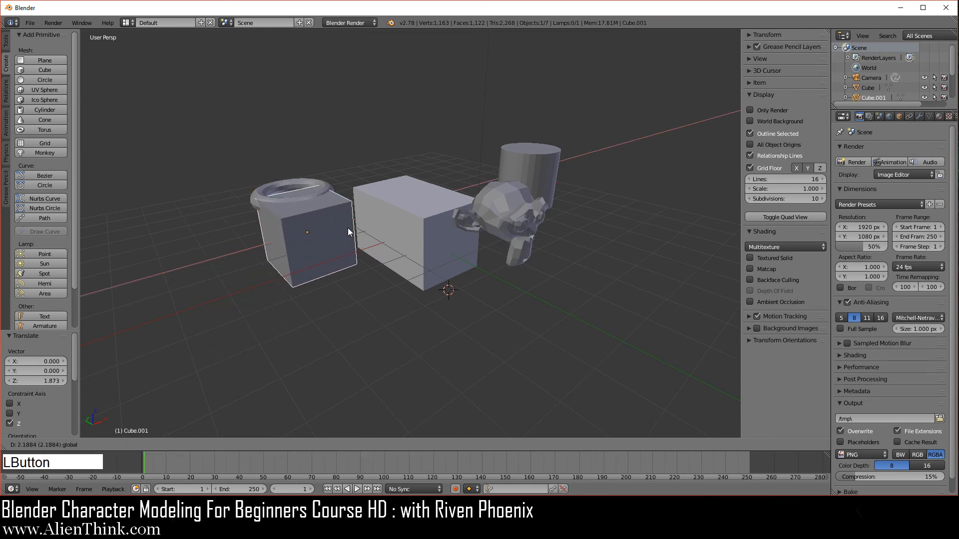
middle_click_drag(348, 228, 384, 329)
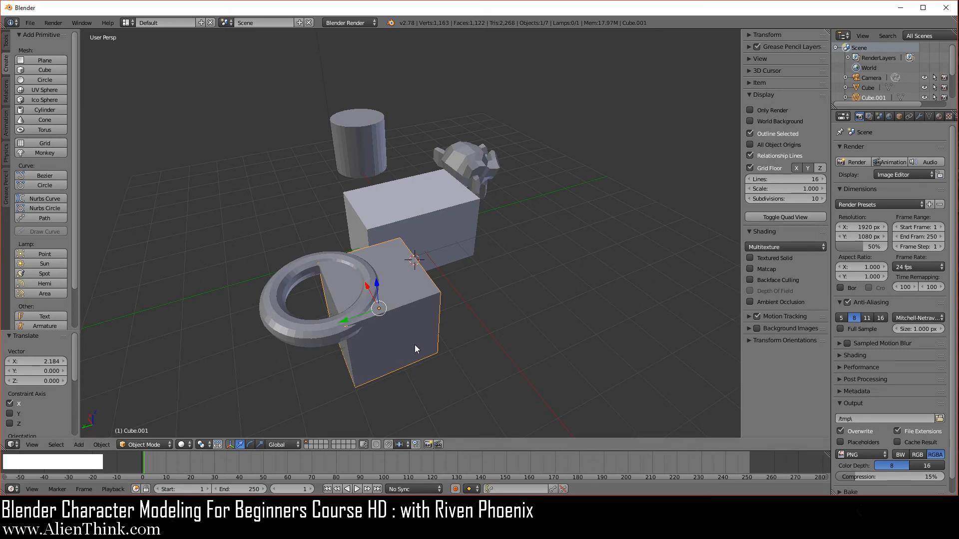
Select the monkey head, centre the view on it and switch it to Edit Mode
right_click(465, 158)
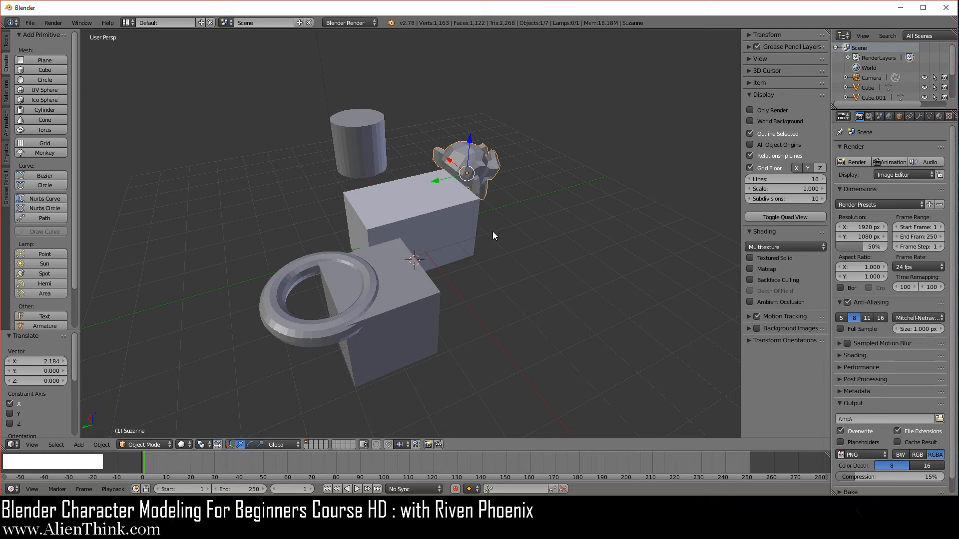
key("KP_Decimal")
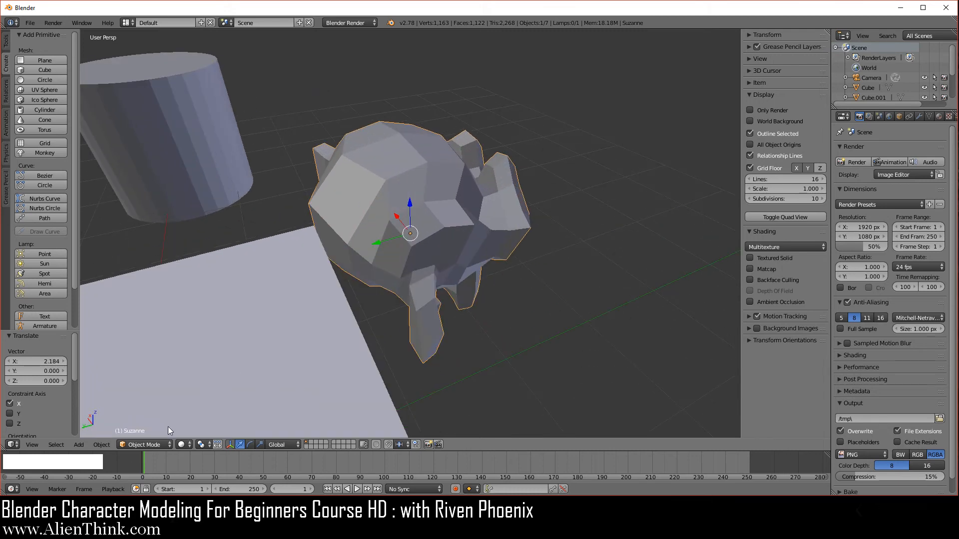
left_click(145, 444)
left_click(149, 427)
middle_click_drag(559, 316, 460, 330)
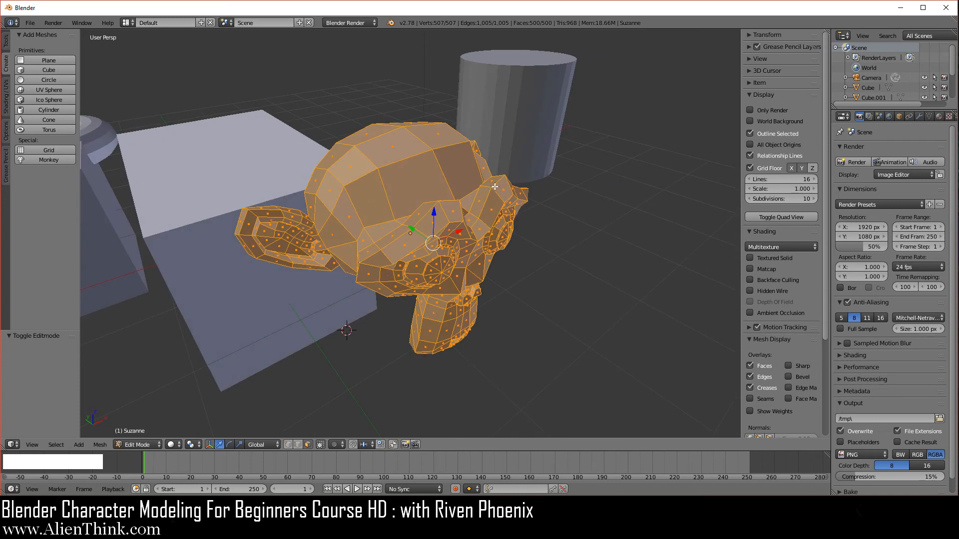
Raise a face on top of the monkey's head, shift it about 0.037 along Y and lower it about 0.019 along Z
right_click(397, 145)
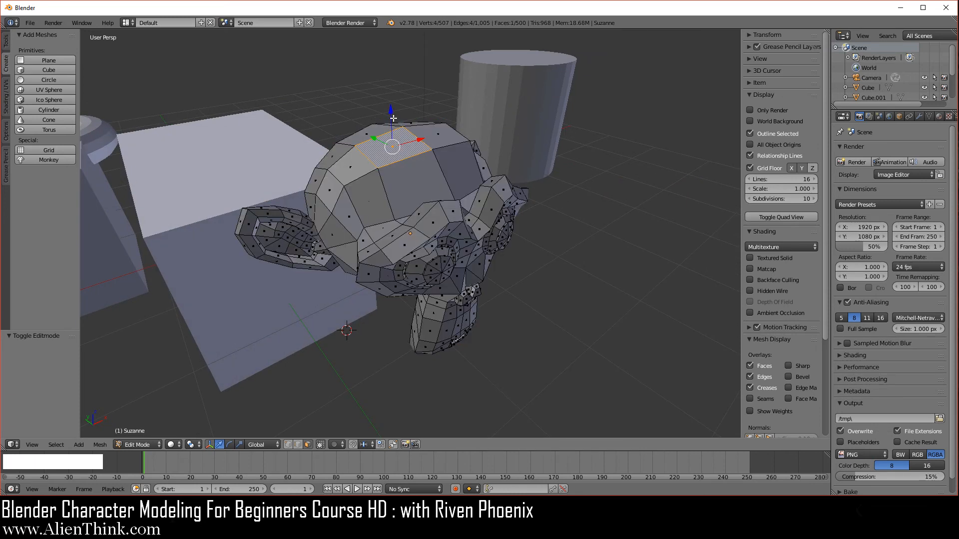
left_click_drag(393, 118, 371, 119)
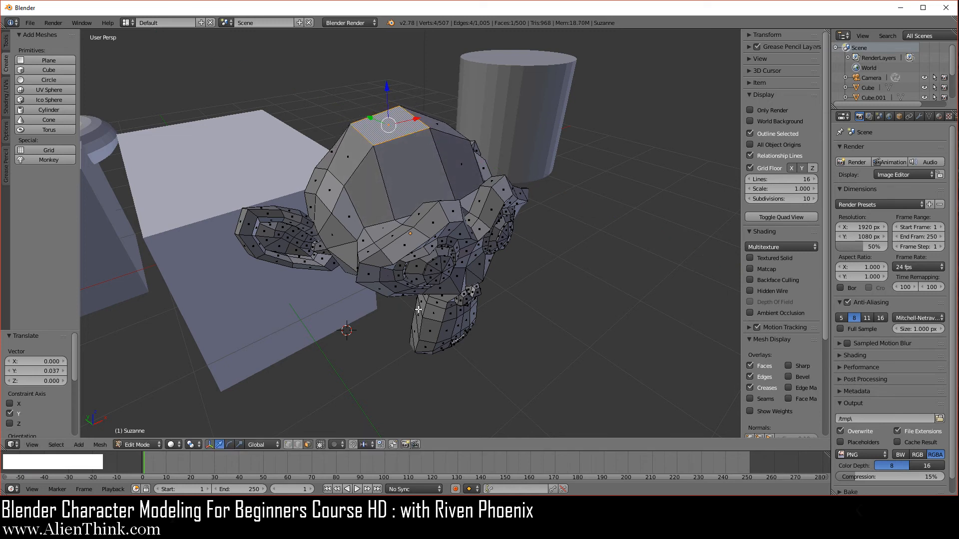
scroll(364, 287, "down", 2)
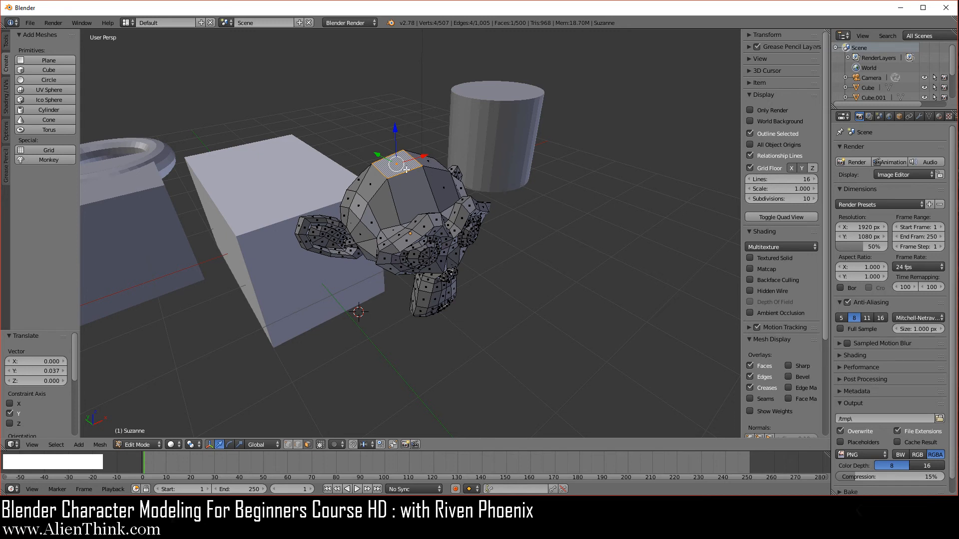
left_click_drag(394, 134, 394, 140)
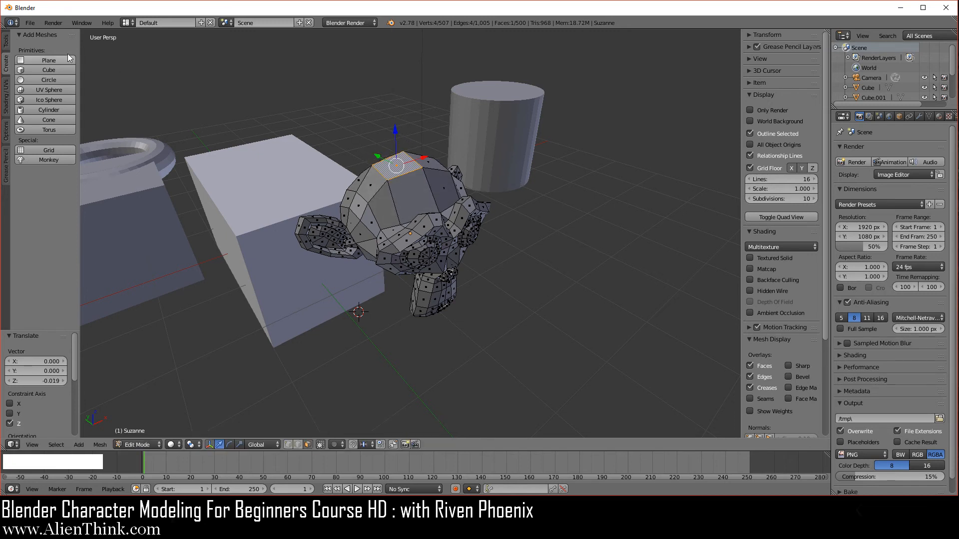
Load the factory settings and select the default cube in a closer perspective view
left_click(30, 23)
left_click(72, 154)
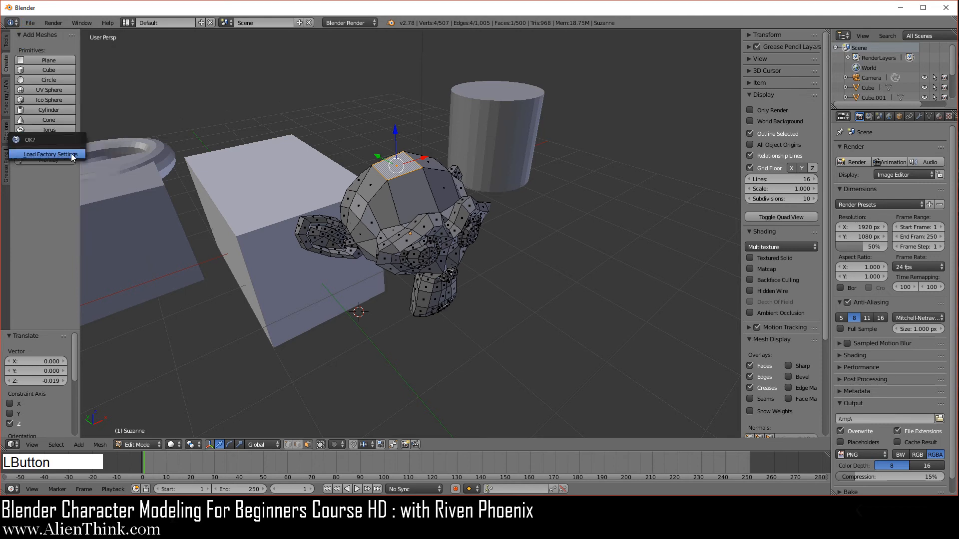
left_click(60, 153)
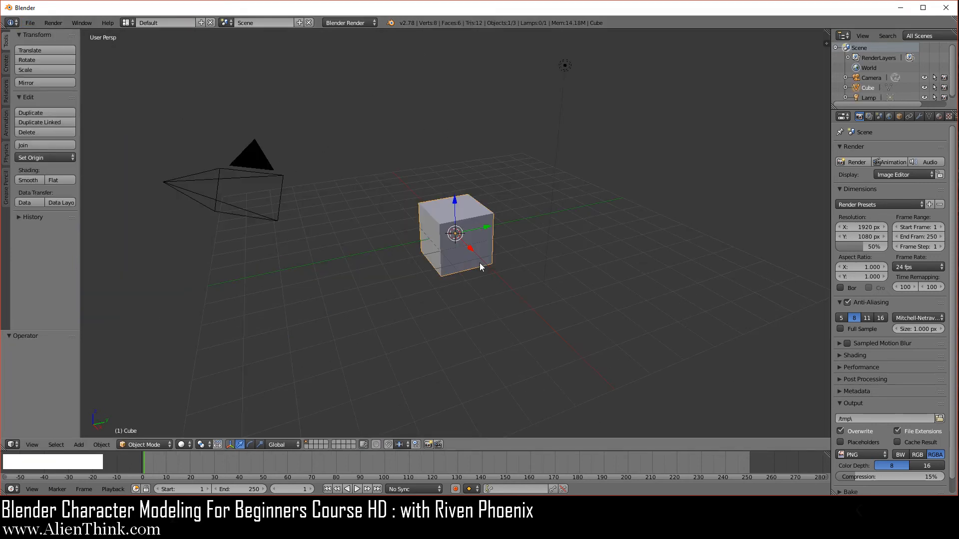
scroll(471, 300, "up", 4)
scroll(463, 300, "down", 1)
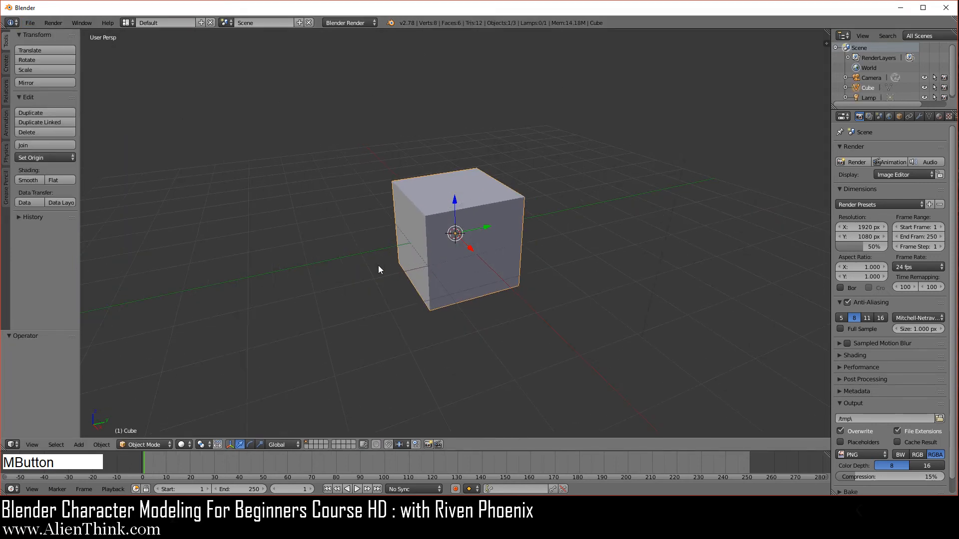
middle_click_drag(379, 269, 401, 269)
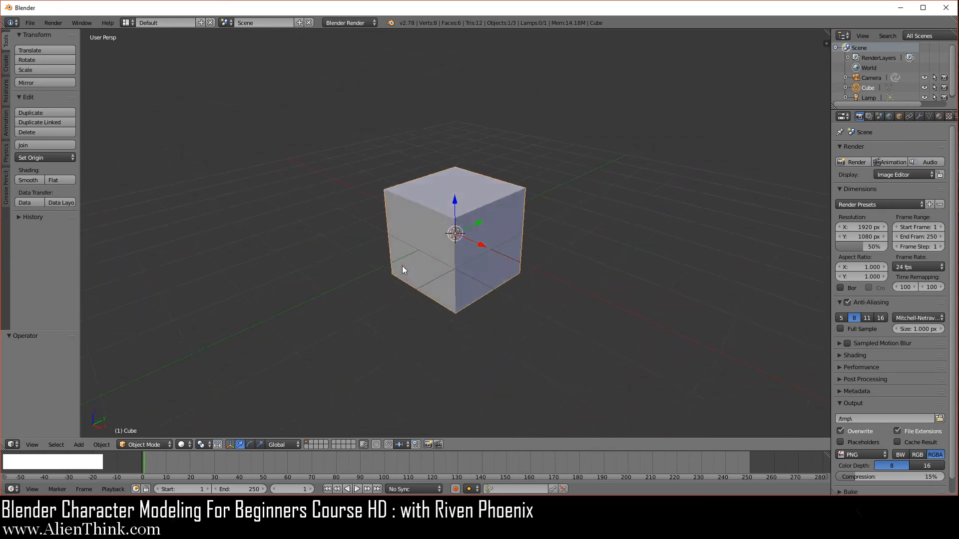
right_click(471, 206)
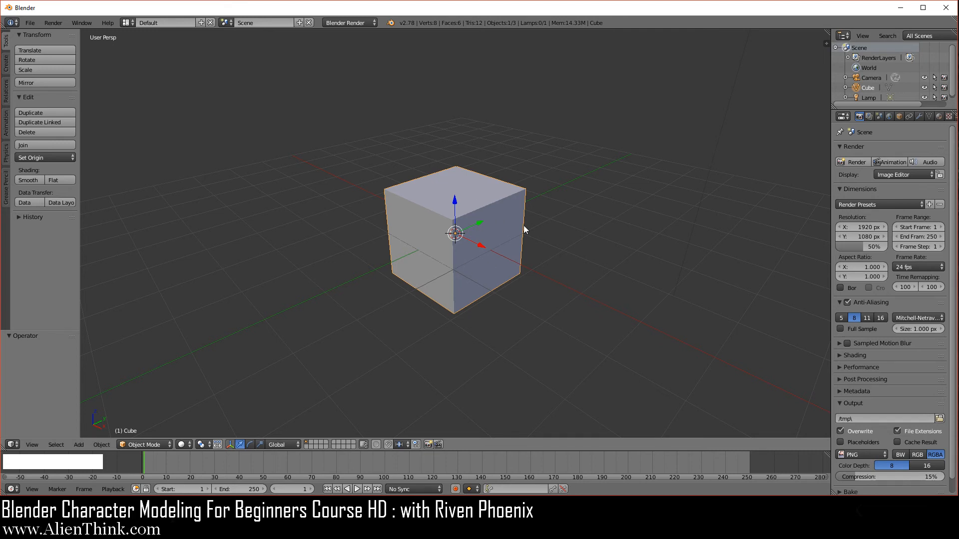
Try moving the cube freely and constrained to the global Z, X and Y axes
key("g")
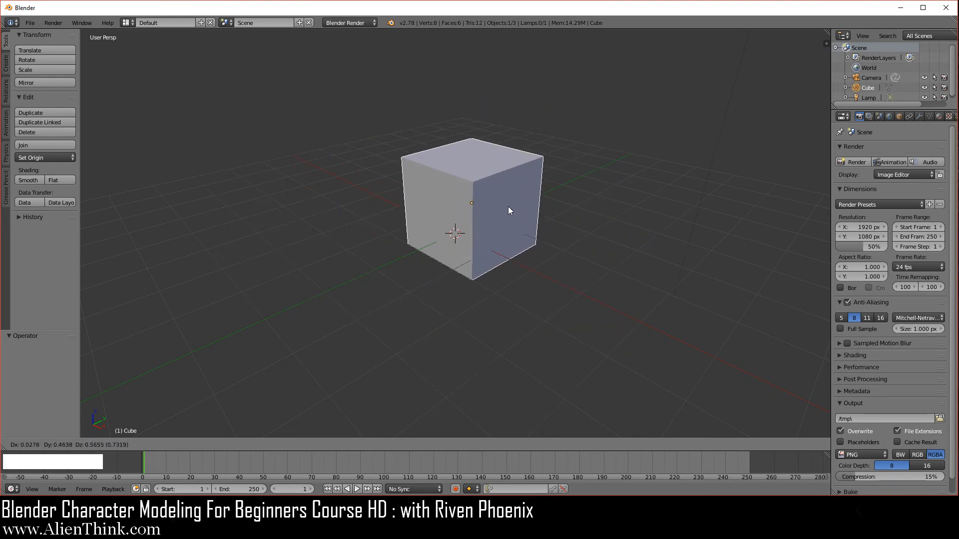
key("z")
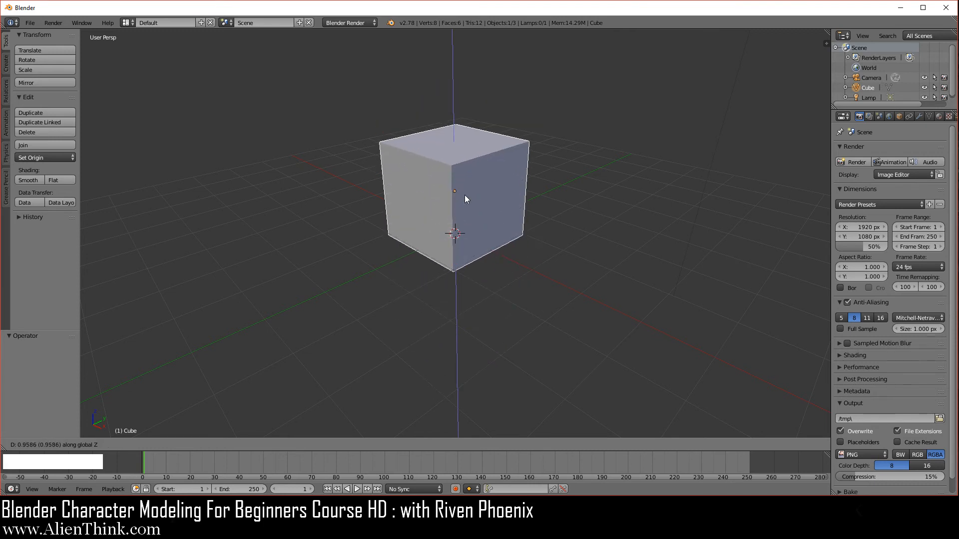
key("x")
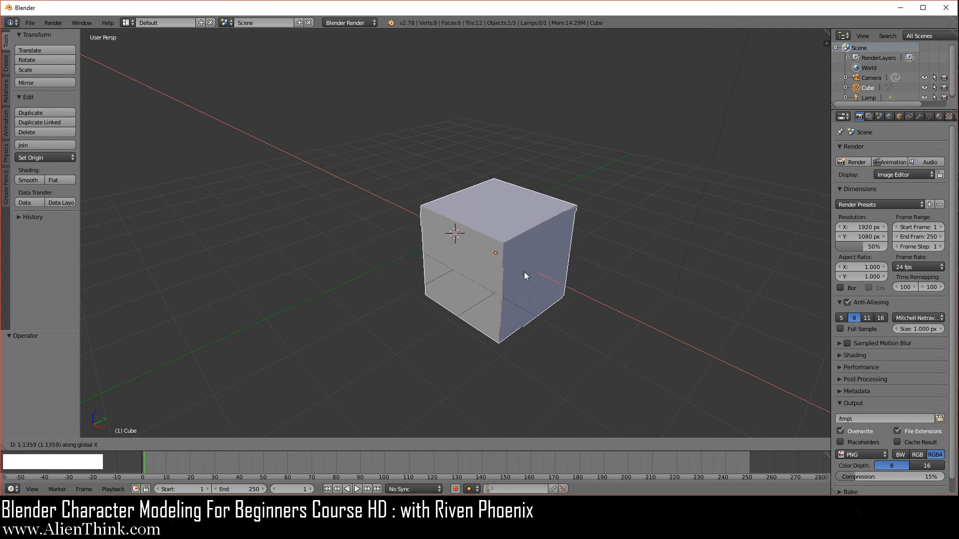
key("y")
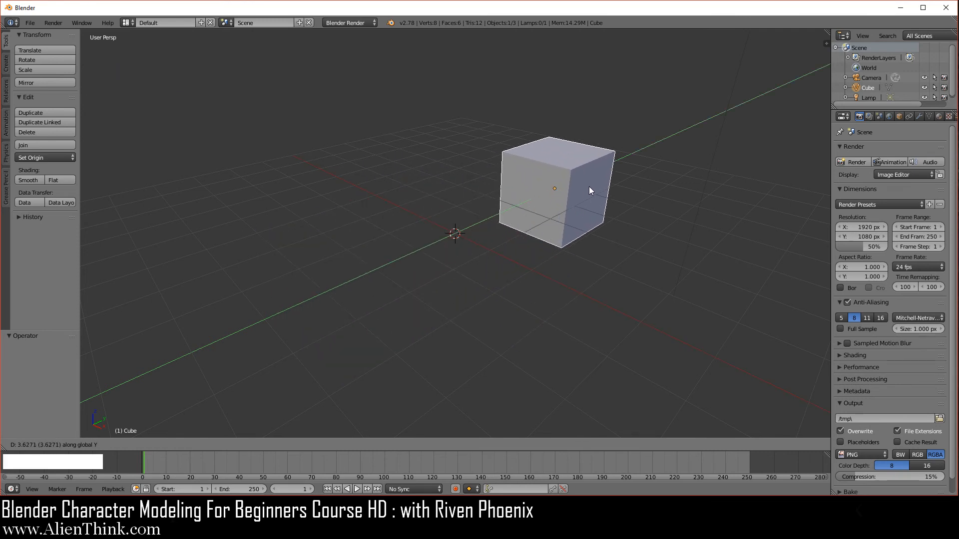
right_click(618, 187)
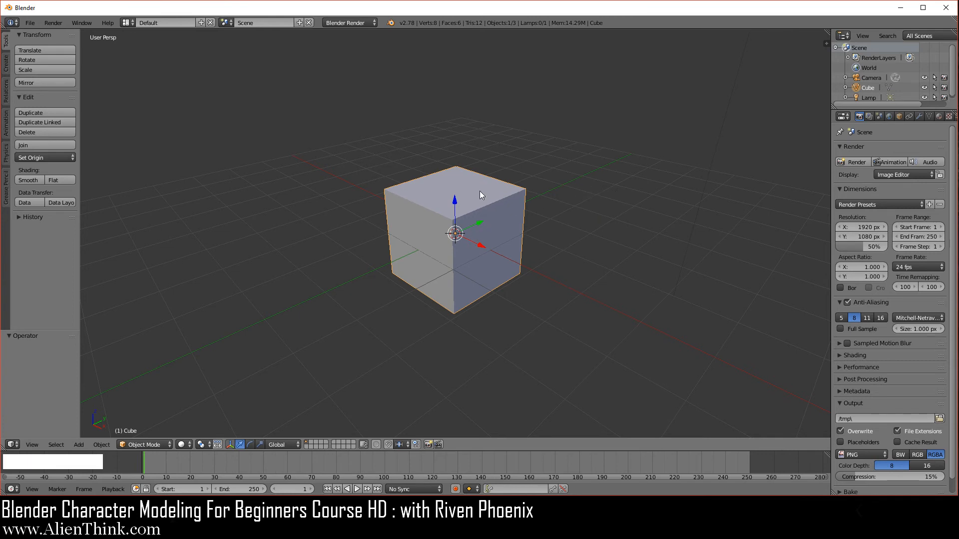
Try moving the cube freely by about 1.802 in X, 2.583 in Y and 0.857 in Z, and undo the move
right_click_drag(471, 190, 691, 115)
right_click(692, 115)
right_click_drag(464, 182, 610, 134)
left_click(610, 134)
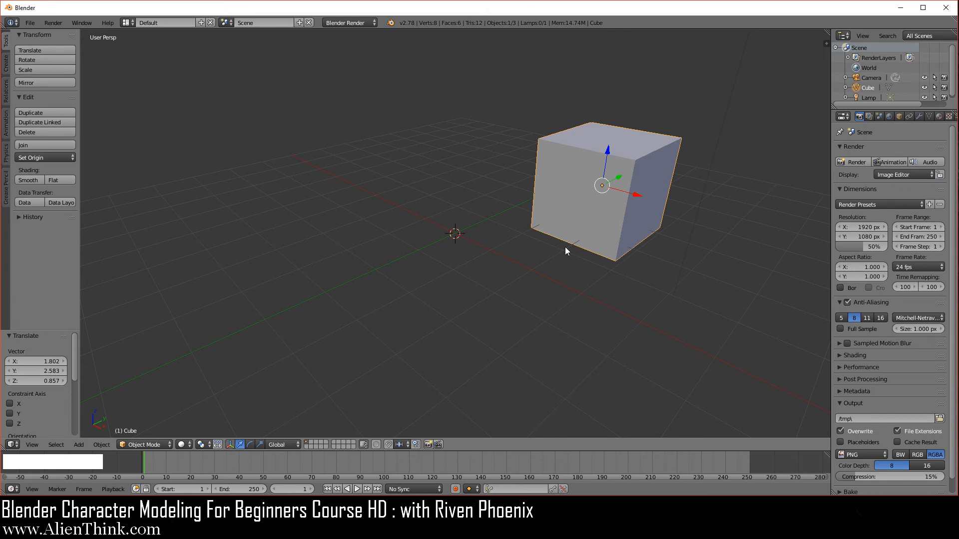
key("ctrl+z")
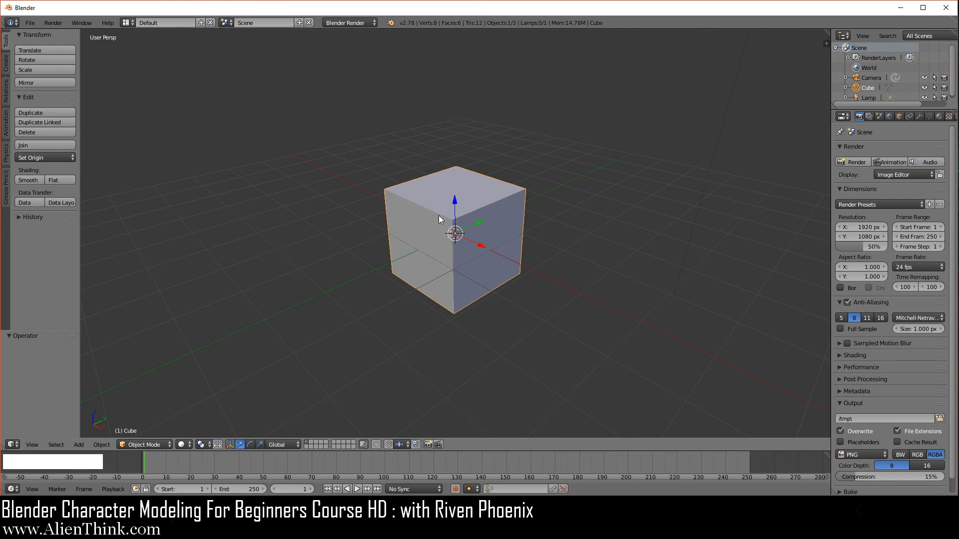
right_click_drag(438, 188, 591, 142)
right_click(591, 142)
Rotate the cube about 17° around Y with the rotation manipulator, try rotating around X, Z and Y, and undo the rotation
left_click(250, 444)
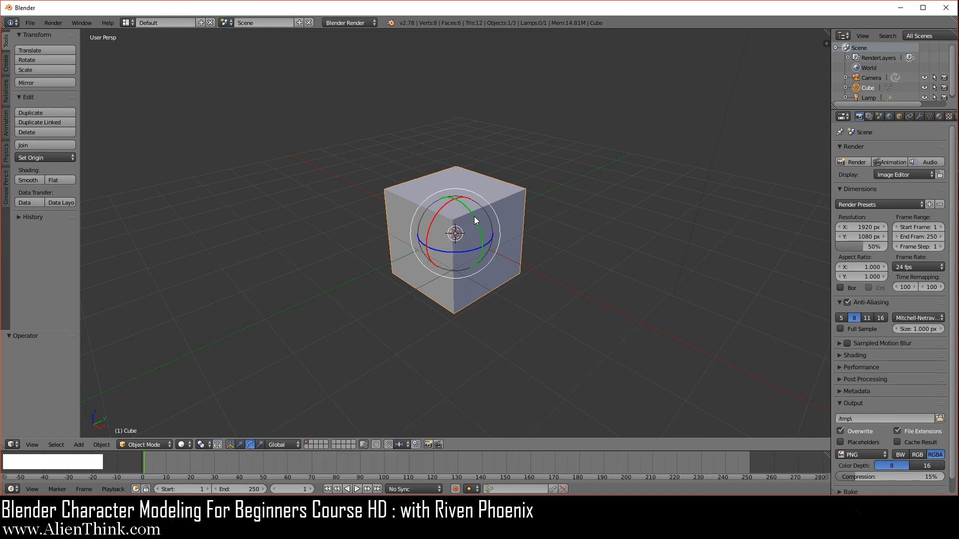
mouse_move(474, 221)
left_mouse_down()
mouse_move(482, 230)
mouse_move(476, 221)
left_mouse_up()
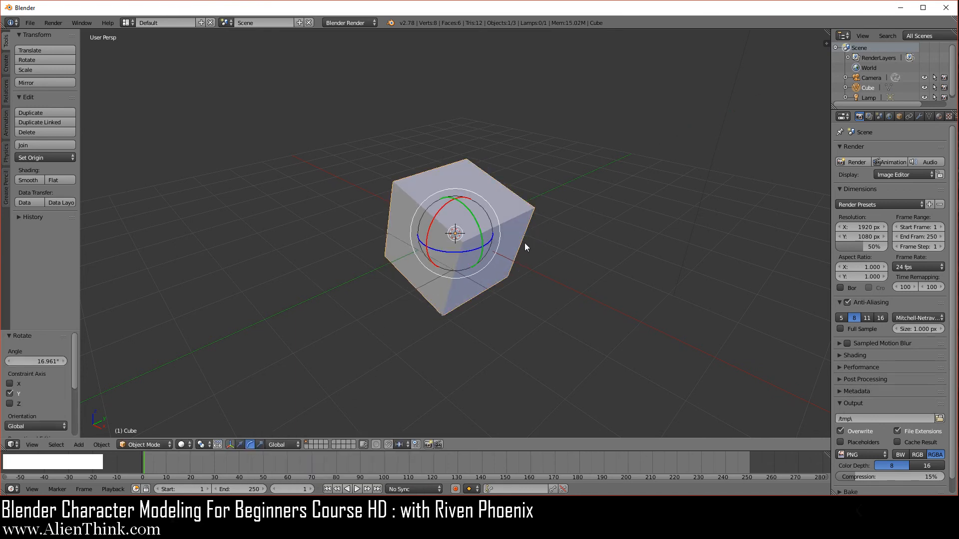
key("r")
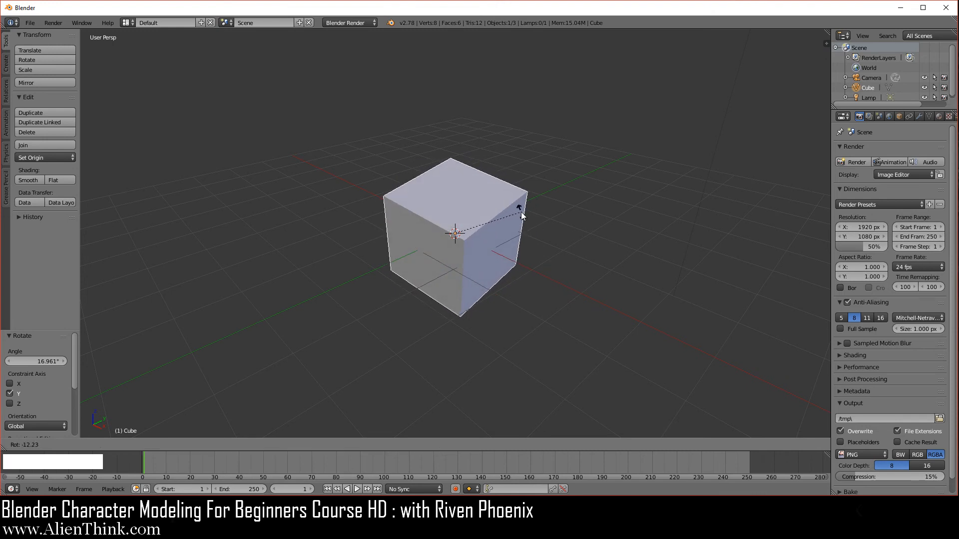
key("x")
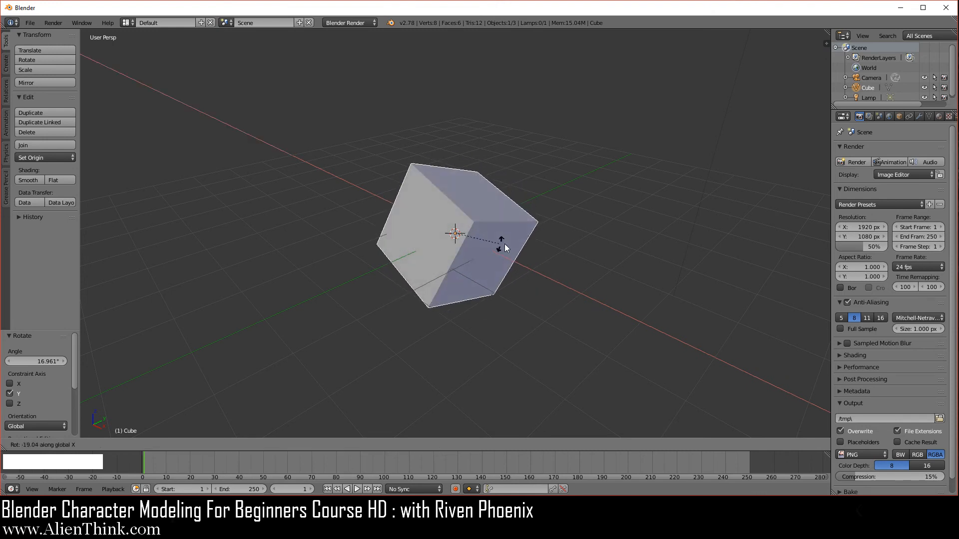
key("z")
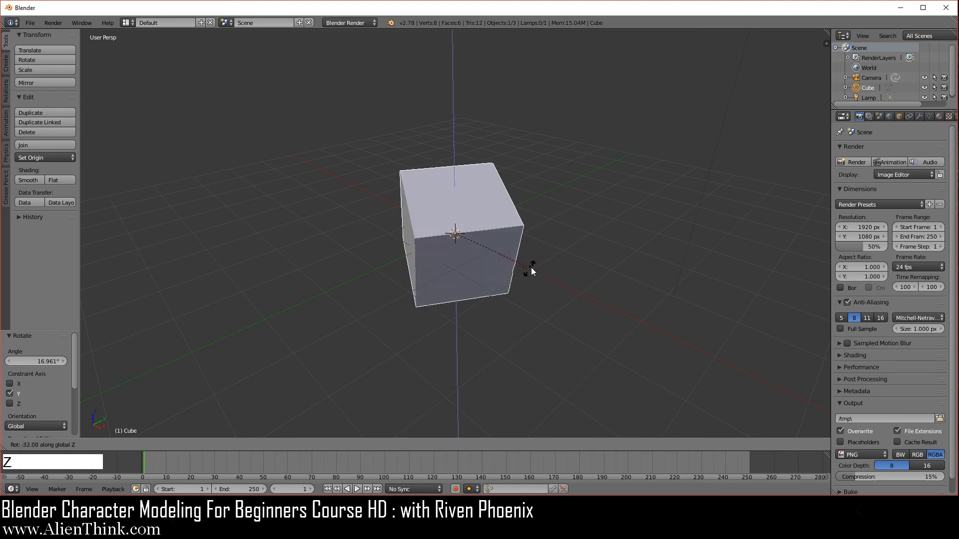
key("y")
right_click(500, 259)
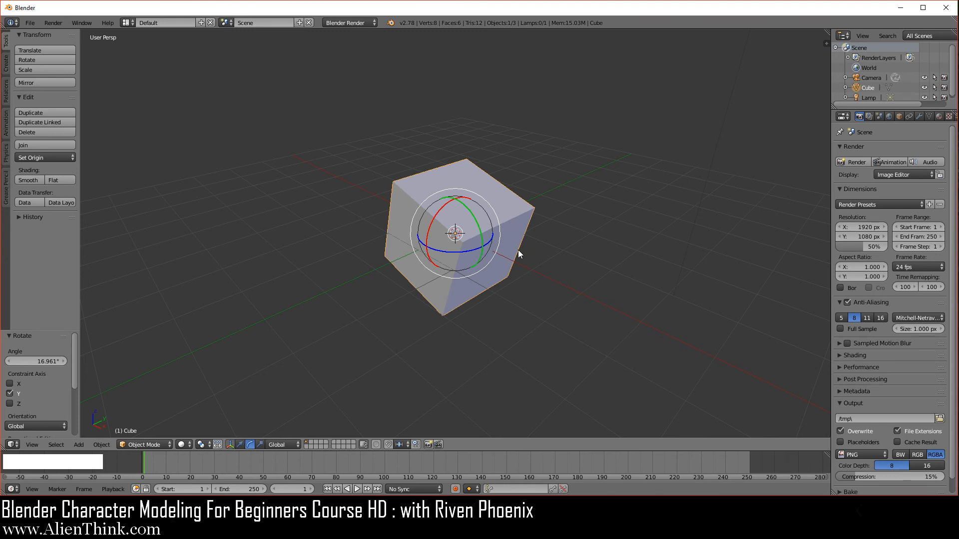
key("ctrl+z")
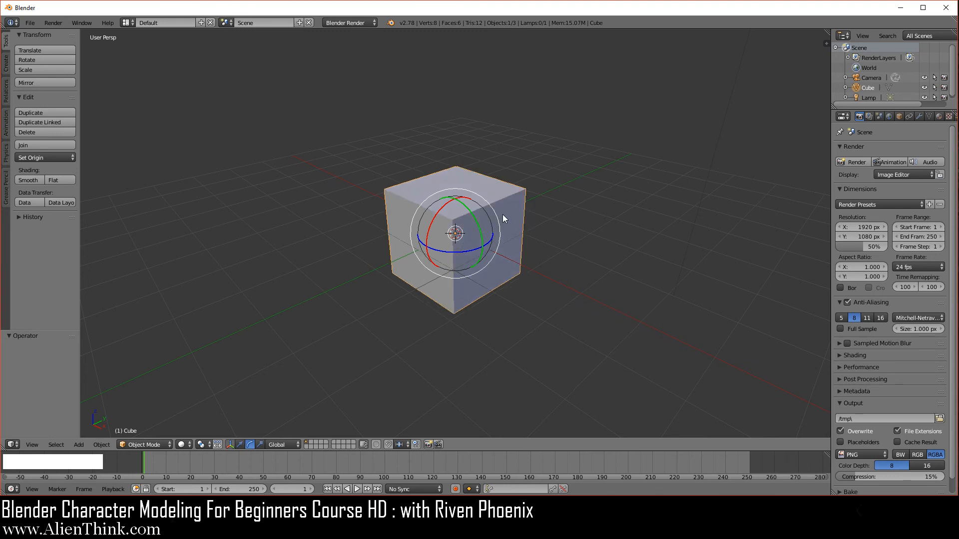
Try a free rotation and trackball rotations of the cube, including one of about -10.3° and -25.2°, and undo the result
key("r")
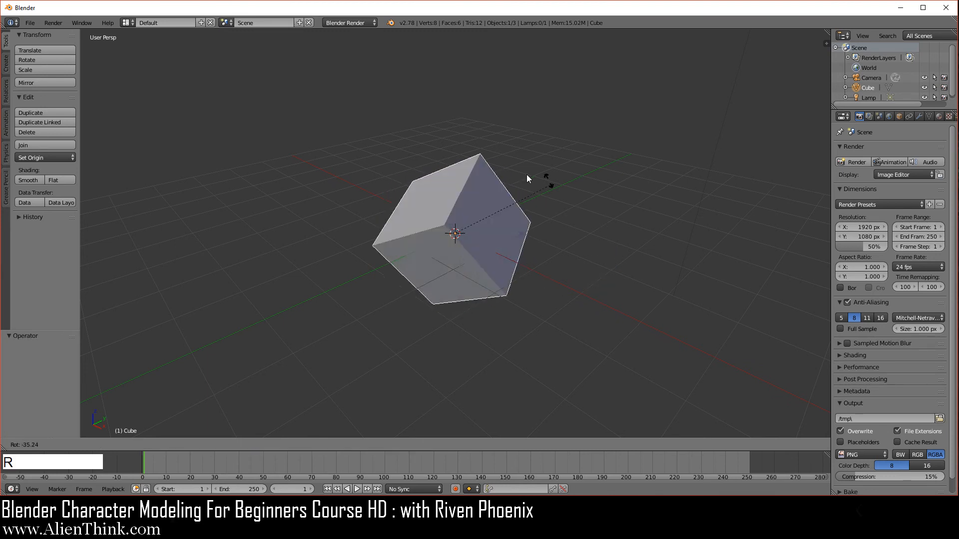
right_click(594, 199)
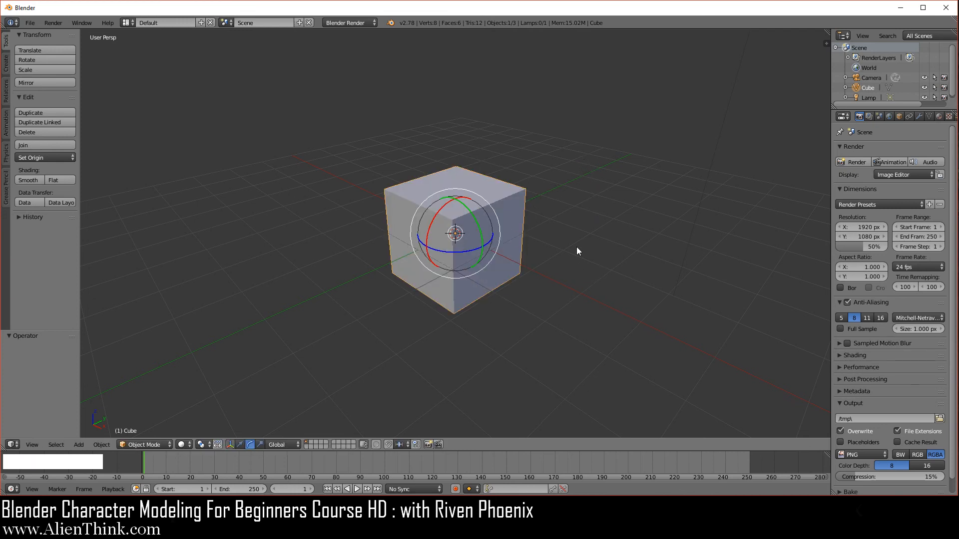
key("r")
key("r")
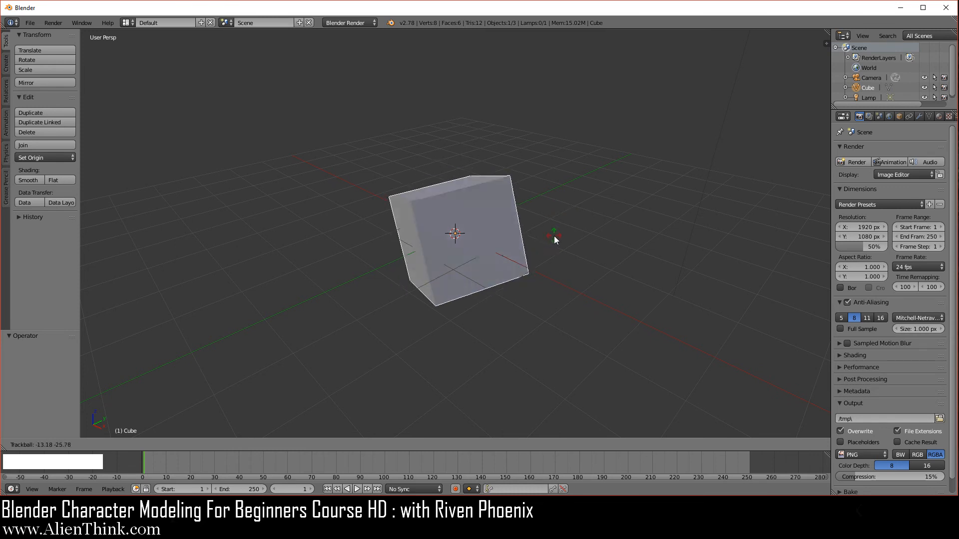
left_click(554, 235)
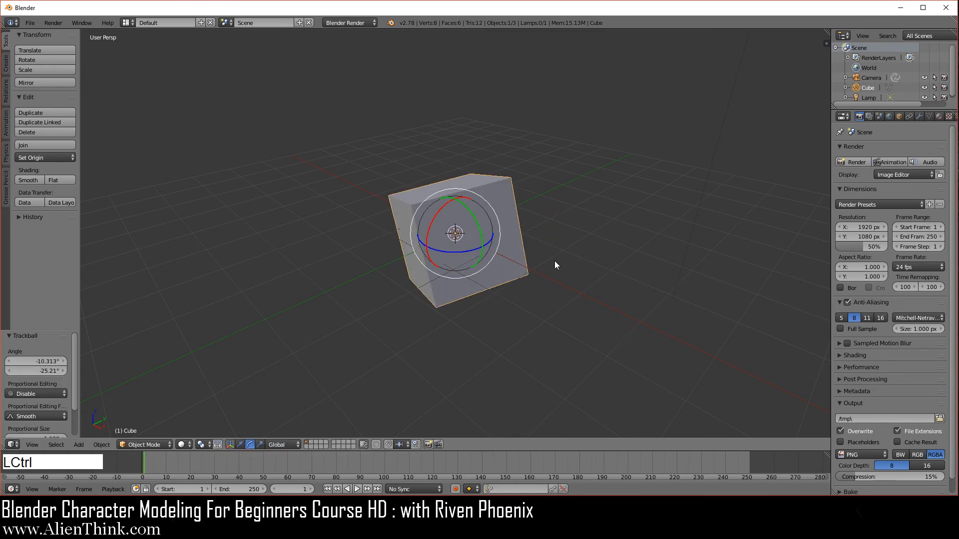
key("ctrl+z")
key("r")
key("r")
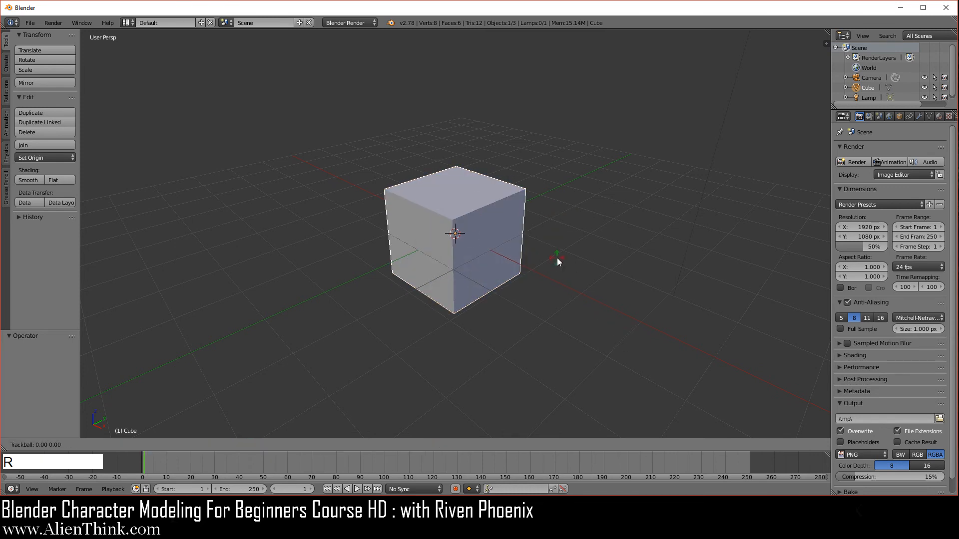
right_click(557, 180)
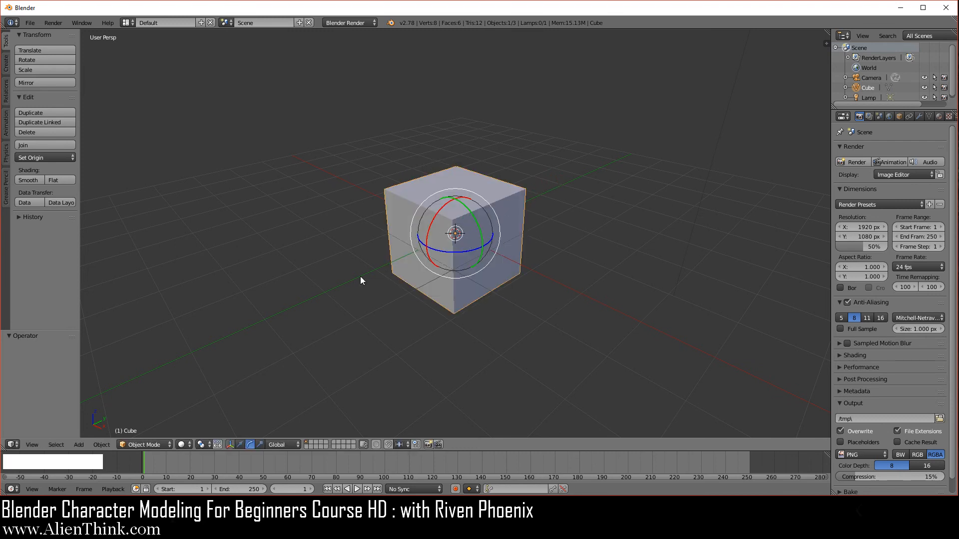
Scale the cube by about 1.203 along X with the scale manipulator and restore the translate manipulator
left_click(261, 444)
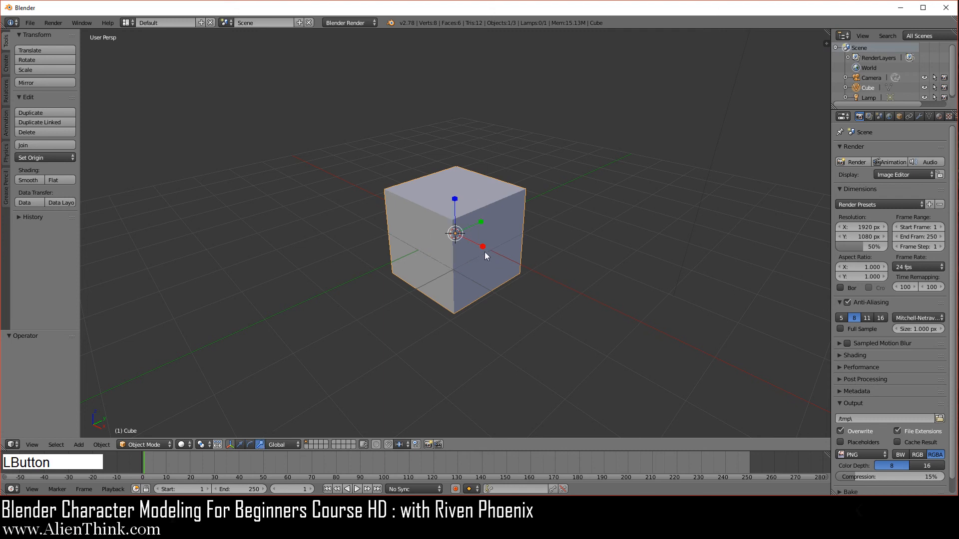
left_click_drag(484, 252, 486, 248)
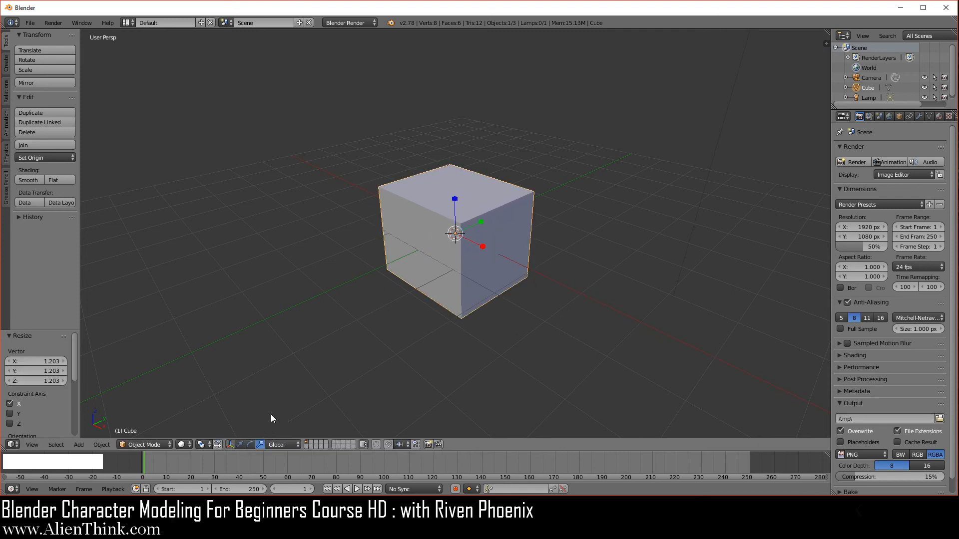
left_click(240, 445)
Try scaling the cube uniformly and constrained to the global Z, X and Y axes
key("s")
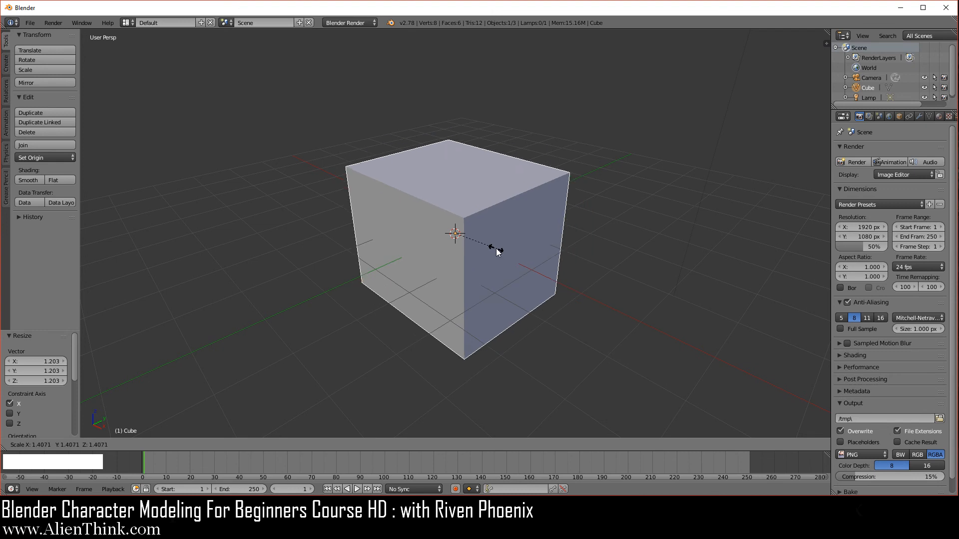
key("z")
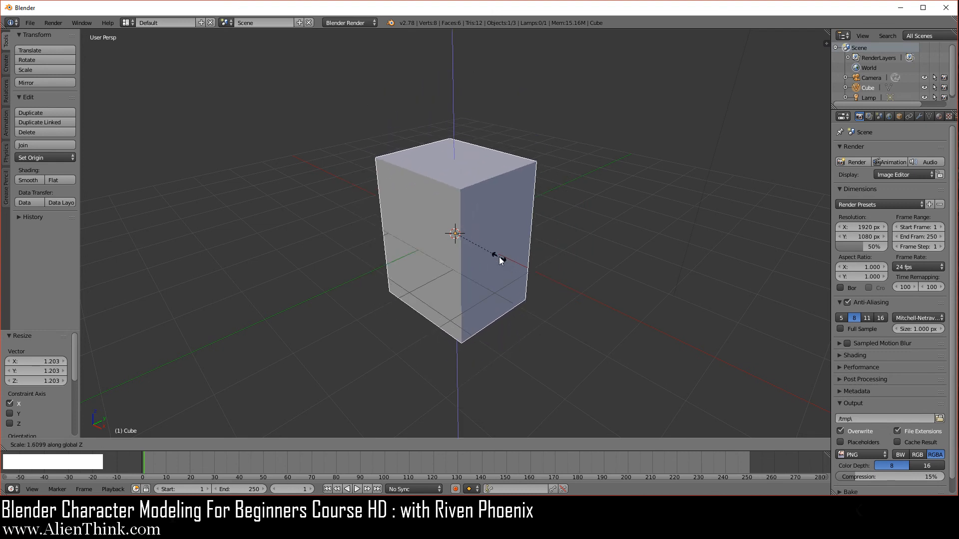
key("x")
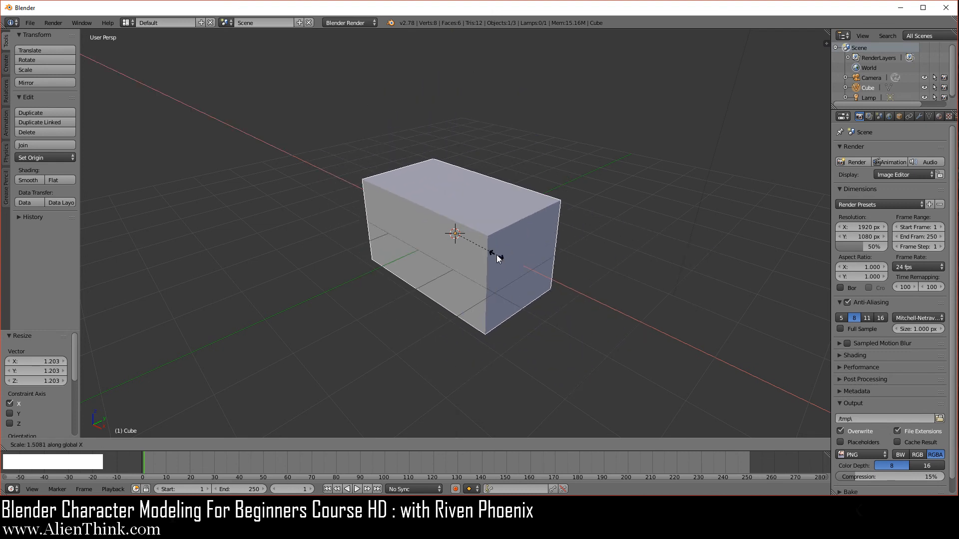
key("y")
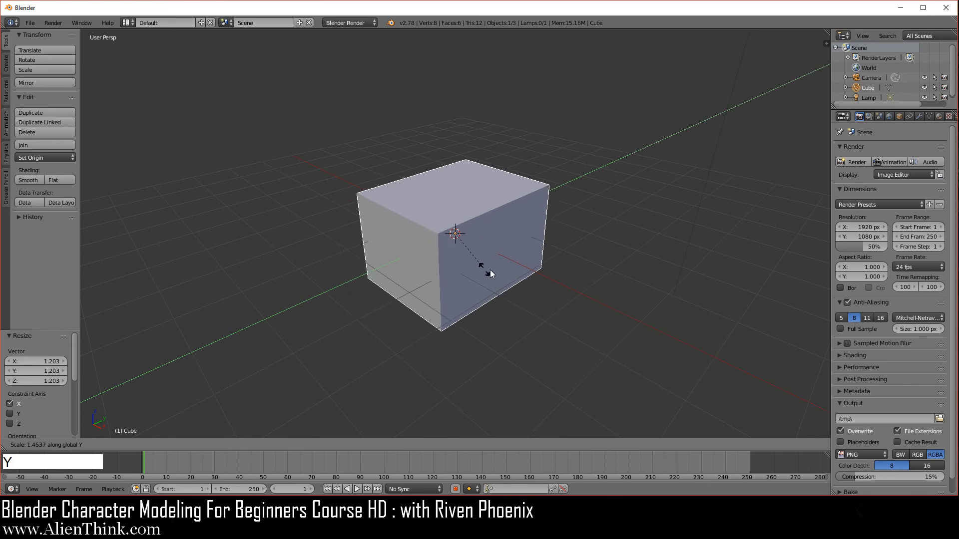
right_click(517, 268)
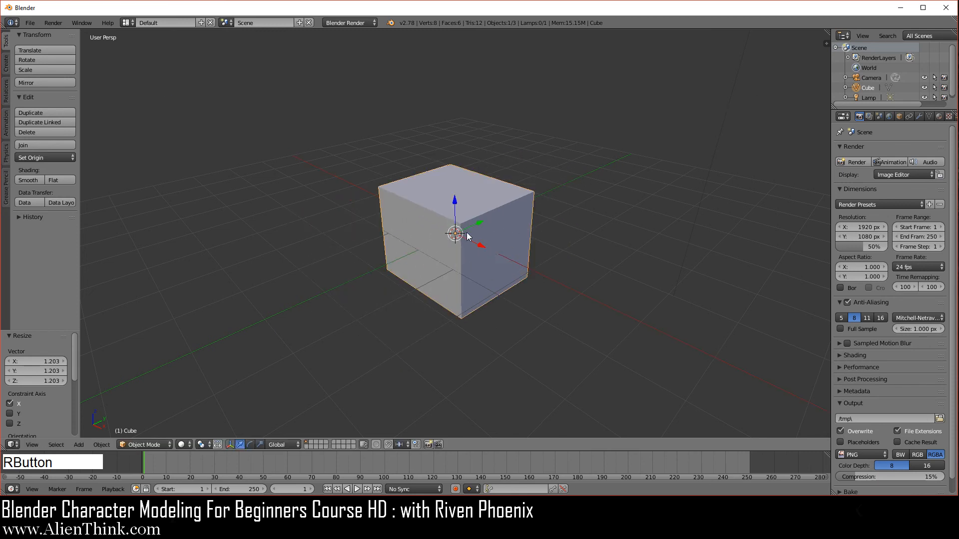
Switch the cube to Edit Mode with face selection and select the side face crossed by the negative Y axis
left_click(163, 442)
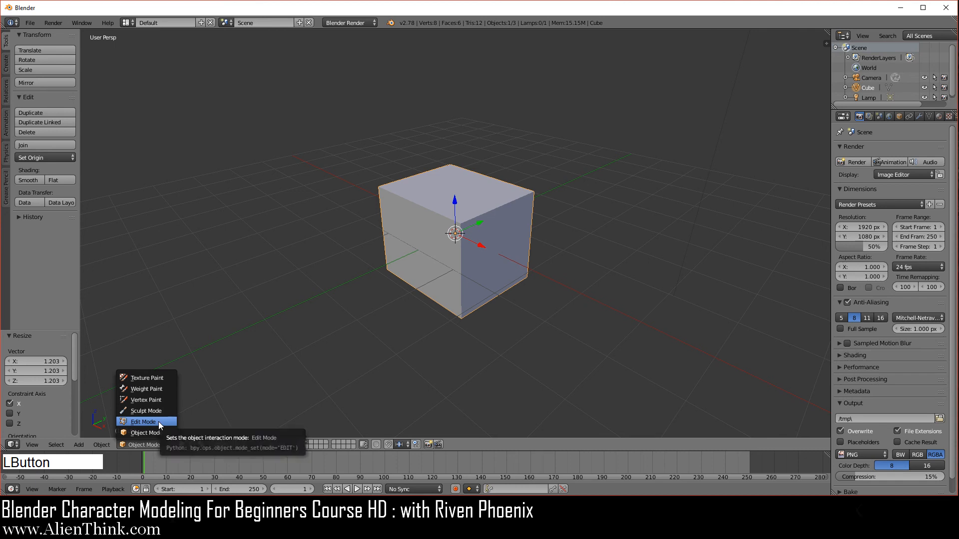
left_click(158, 423)
scroll(458, 310, "up", 3)
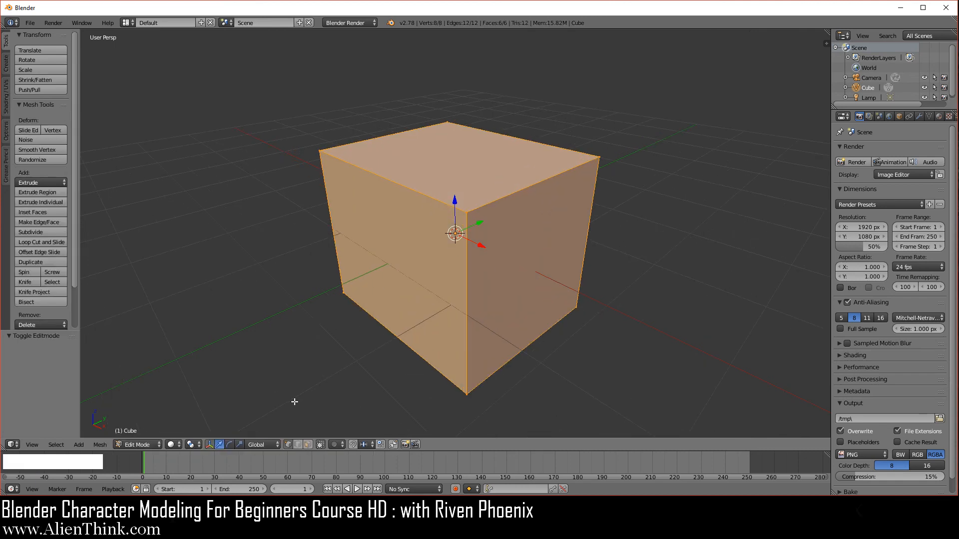
left_click(307, 445)
right_click(413, 268)
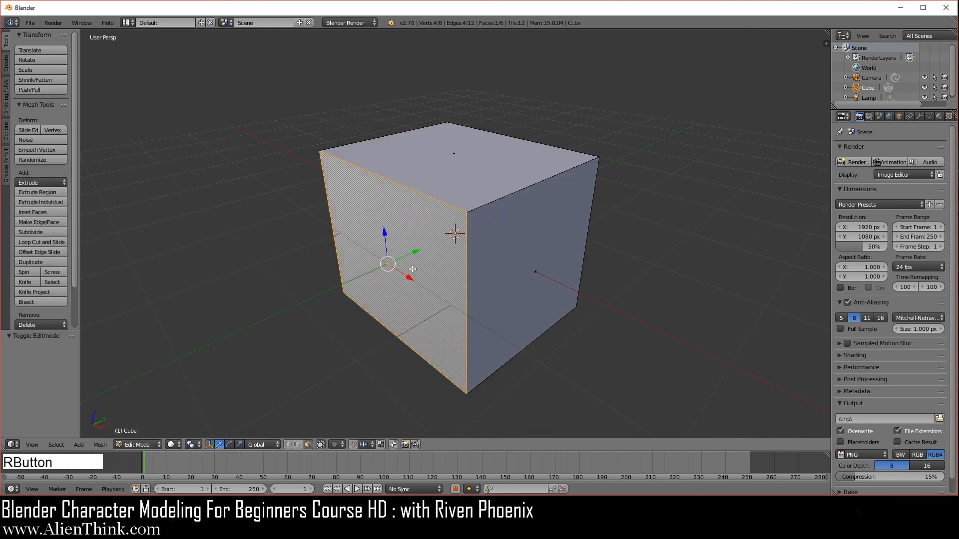
Try scaling, moving and rotating the selected side face of the cube
key("s")
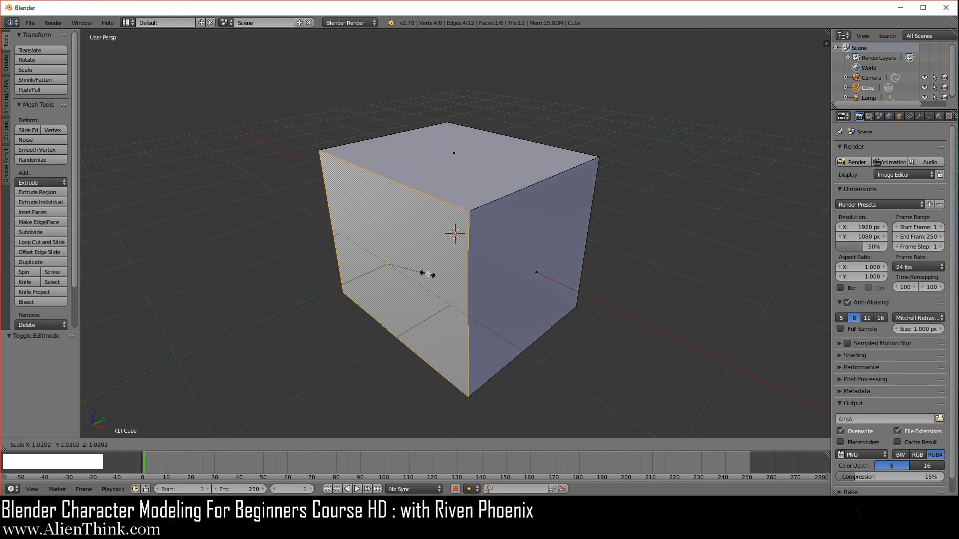
key("g")
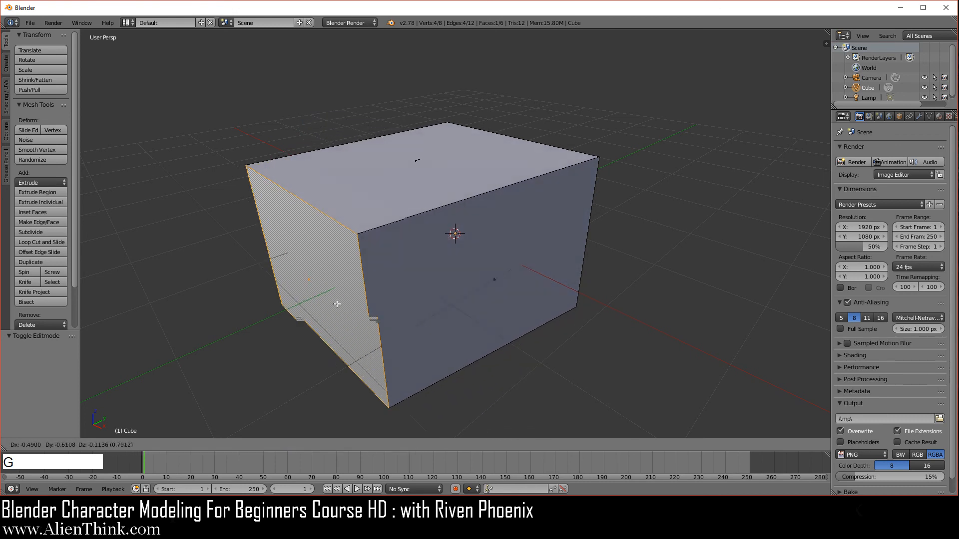
key("r")
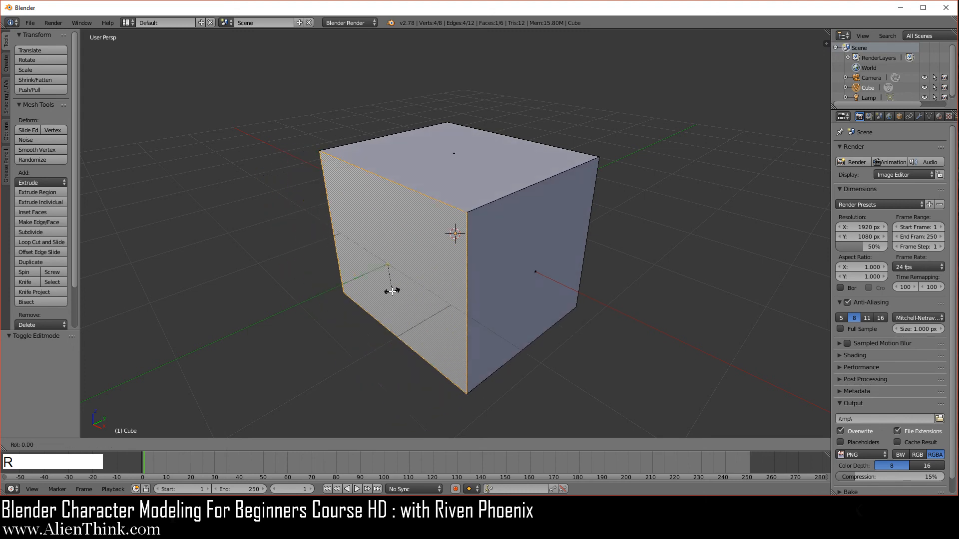
right_click(422, 271)
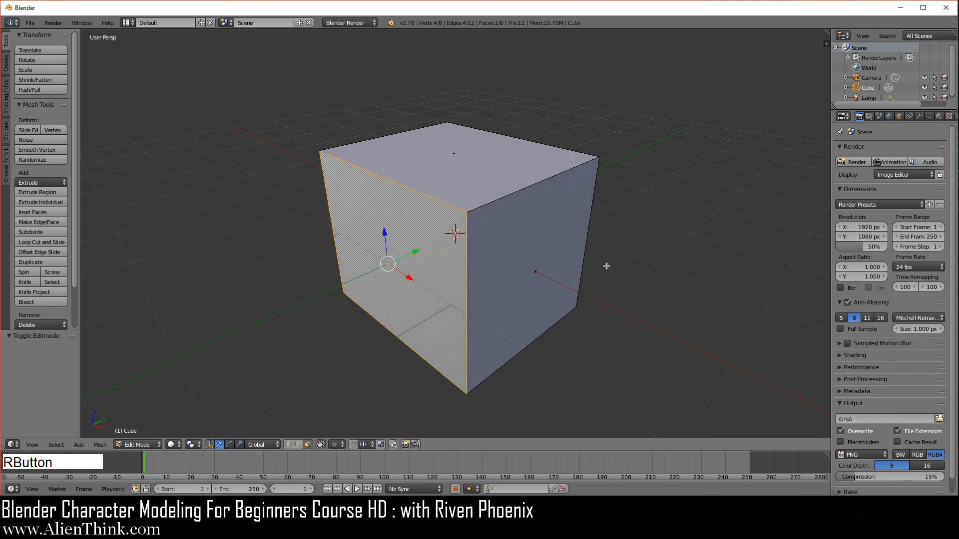
In edge selection mode, select the top front edge above the face crossed by the X axis and try scaling, moving and rotating it
left_click(298, 444)
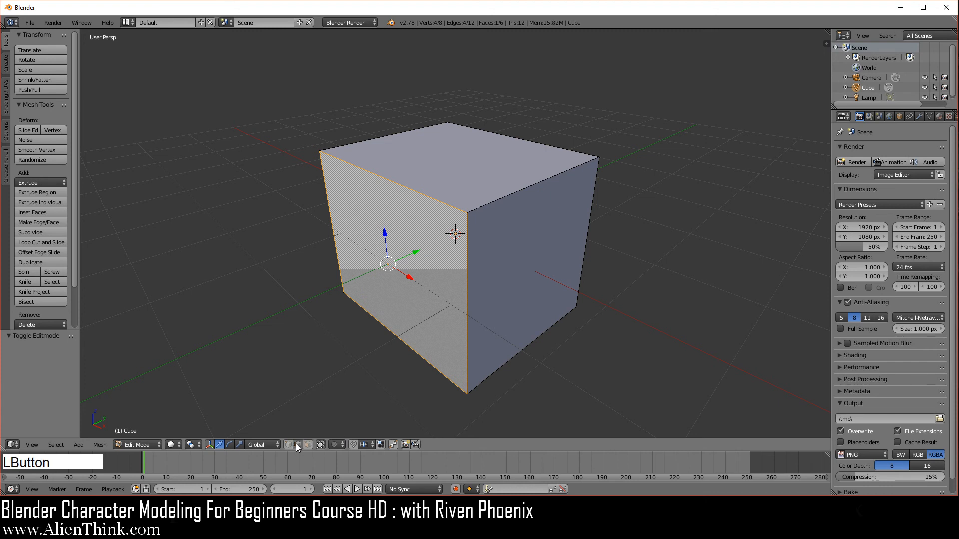
right_click(495, 203)
key("s")
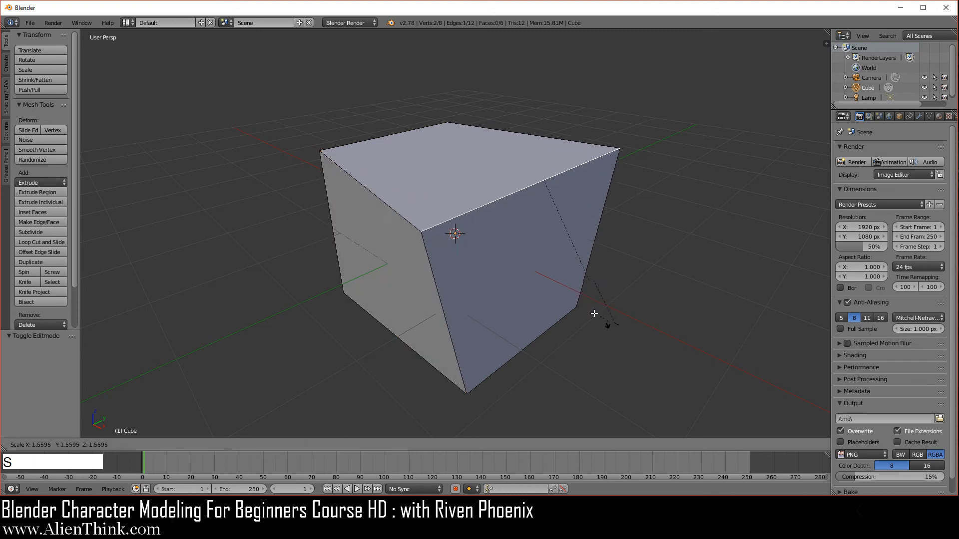
key("g")
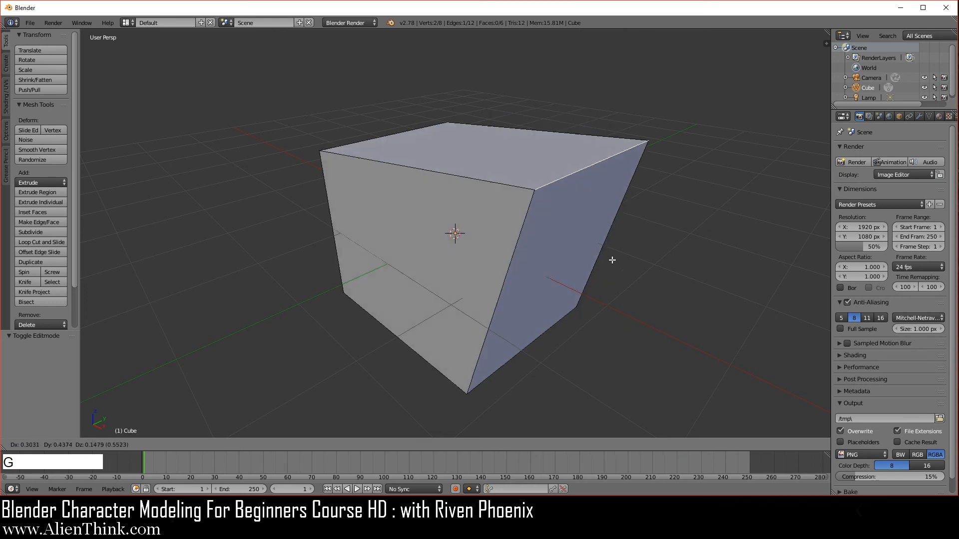
key("r")
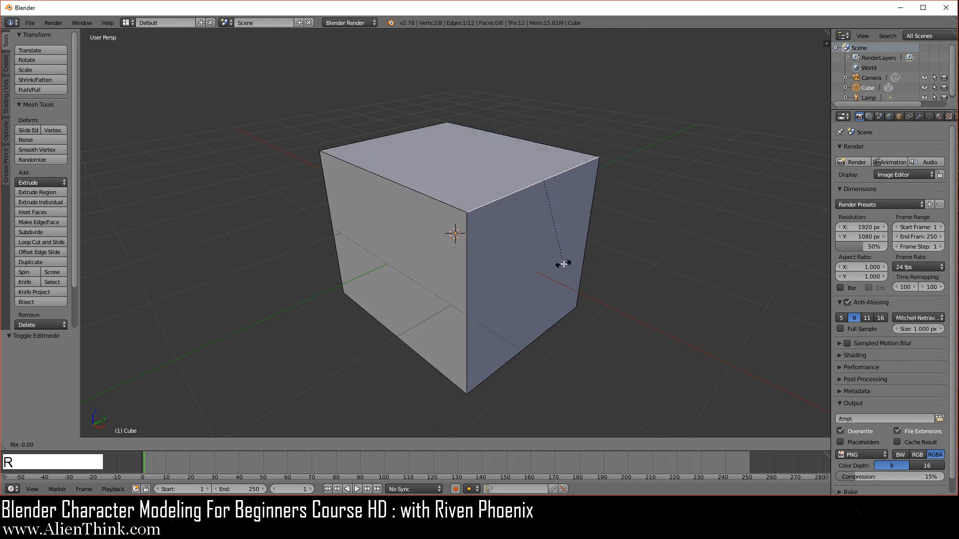
right_click(600, 248)
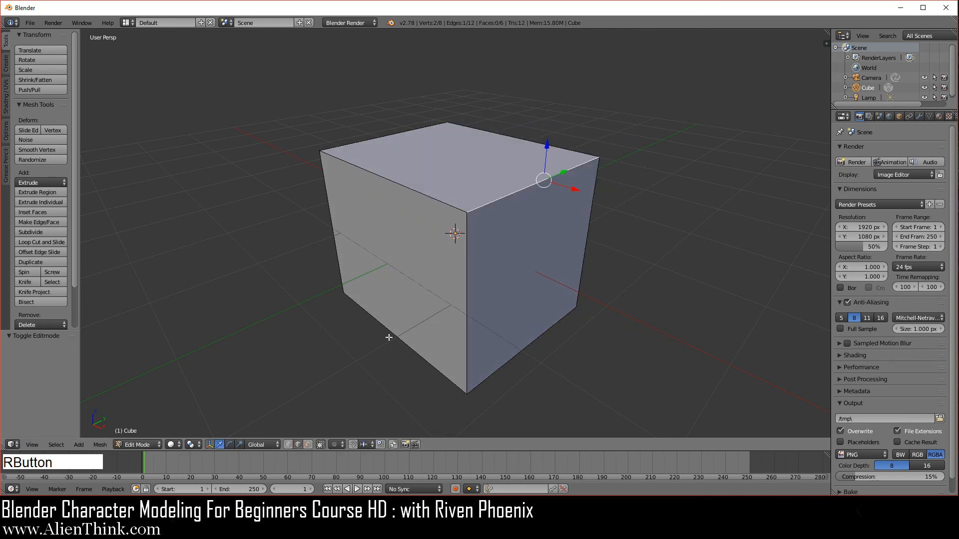
In vertex selection mode, select the nearest top corner, try moving, rotating and scaling it, and clear the selection
left_click(288, 444)
right_click(466, 212)
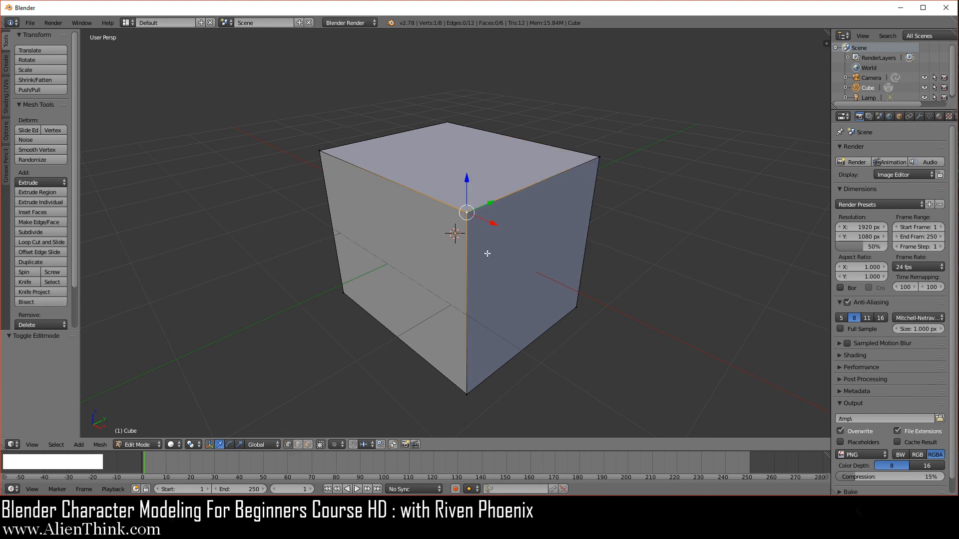
key("g")
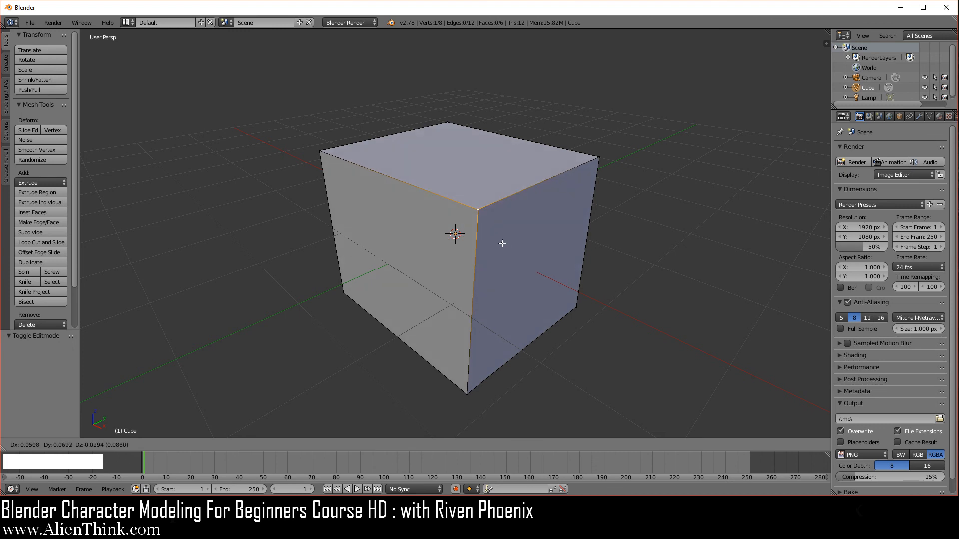
key("r")
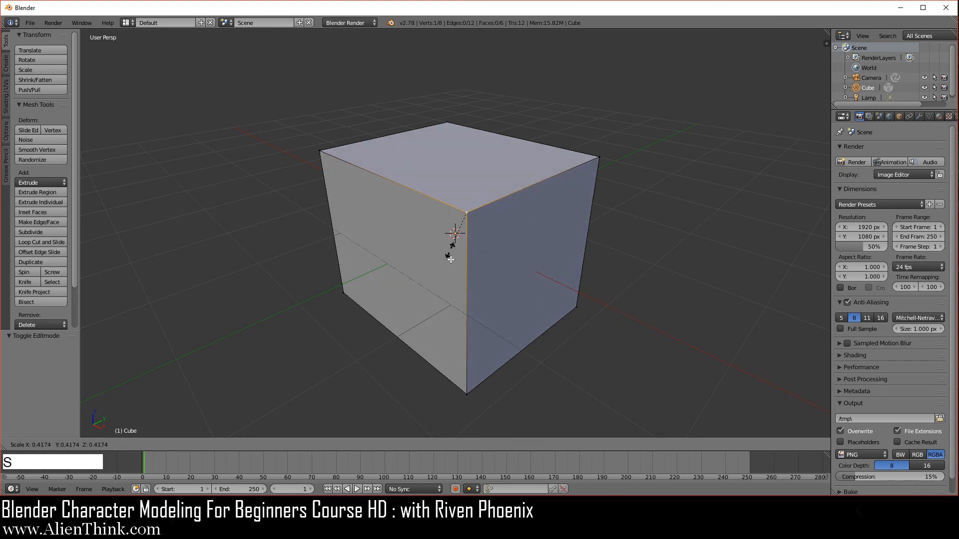
right_click(508, 244)
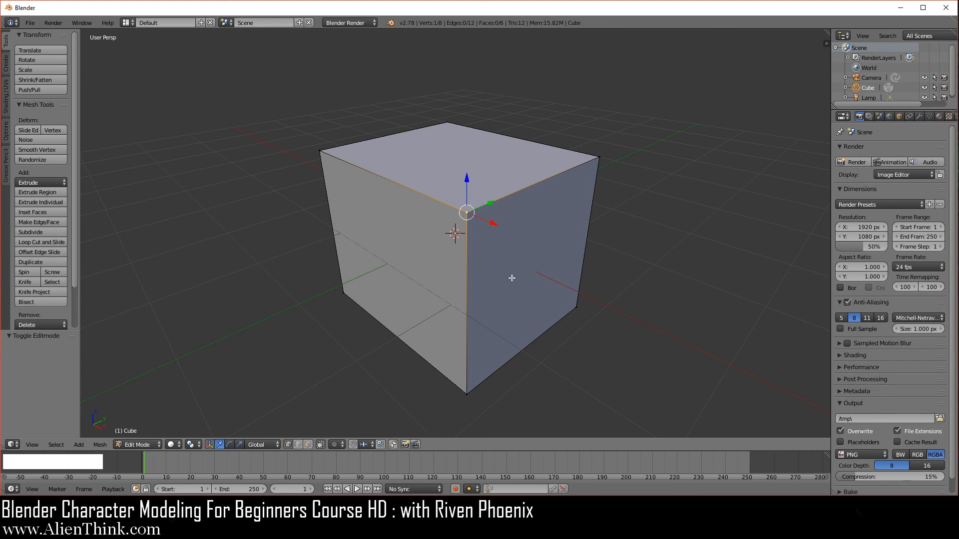
key("a")
scroll(480, 276, "down", 3)
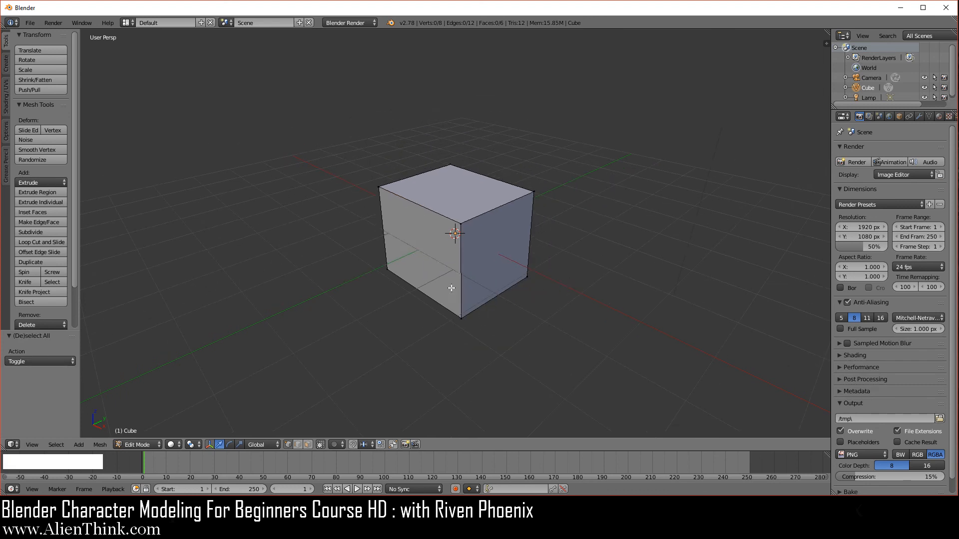
scroll(489, 291, "up", 3)
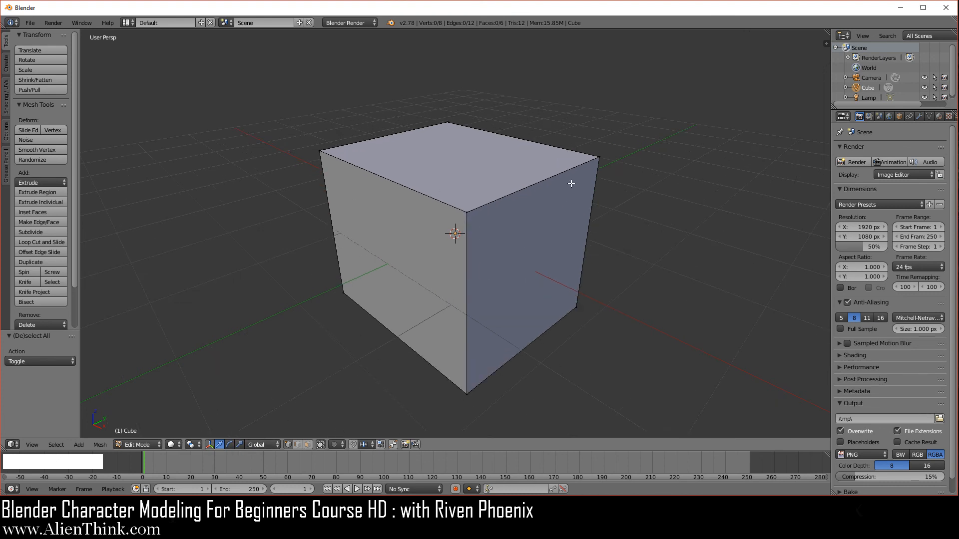
scroll(593, 280, "down", 2)
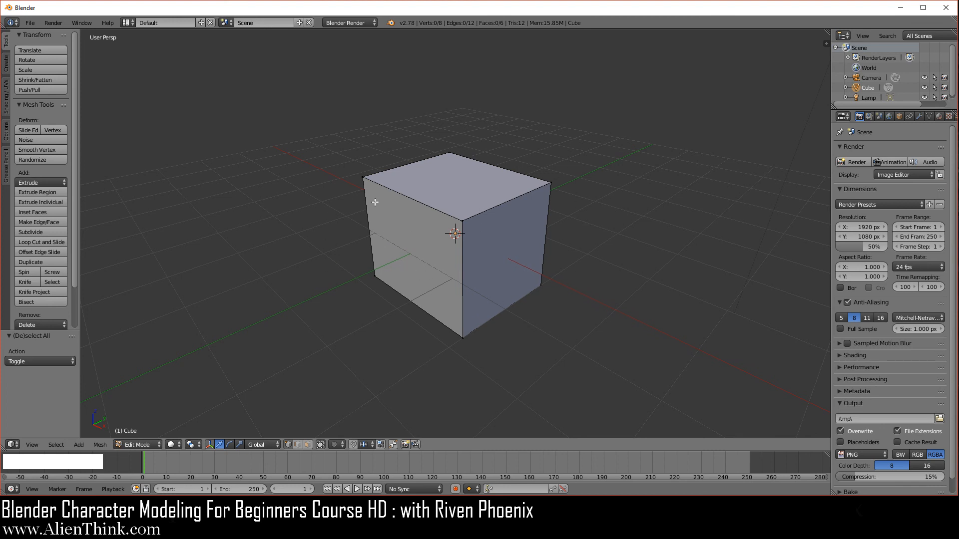
Open the recent file Lesson015.blend and show only its first layer
left_click(31, 23)
mouse_move(50, 54)
left_click(141, 56)
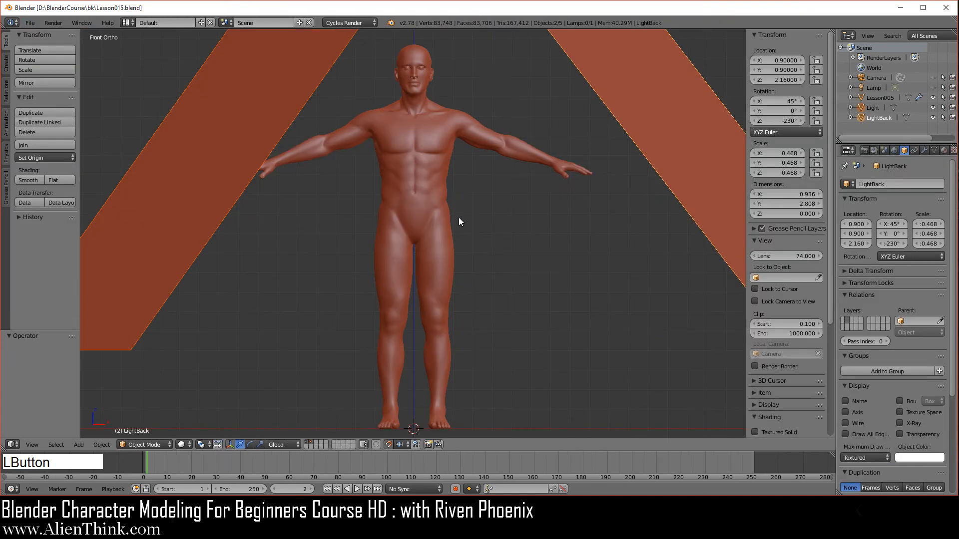
left_click(308, 441)
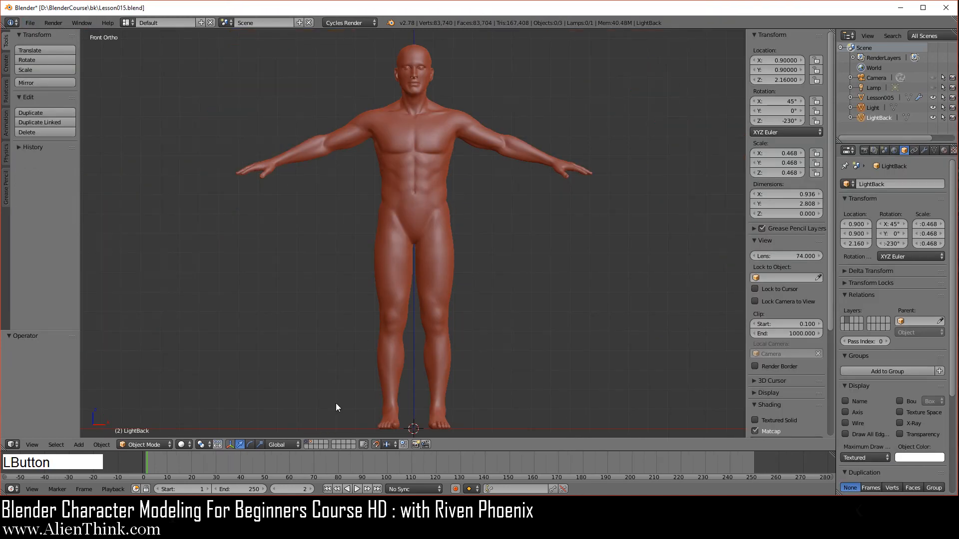
Select the human body mesh, enter Edit Mode, turn to its back and deselect all mesh elements
scroll(431, 224, "up", 4)
middle_click_drag(421, 98, 429, 293, "shift")
scroll(424, 288, "up", 3)
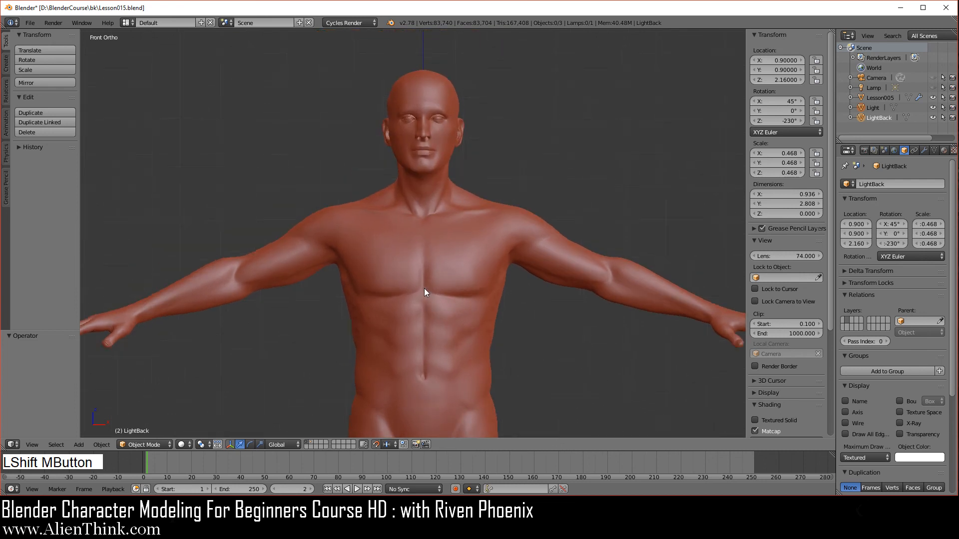
middle_click_drag(435, 230, 442, 263, "shift")
key("Tab")
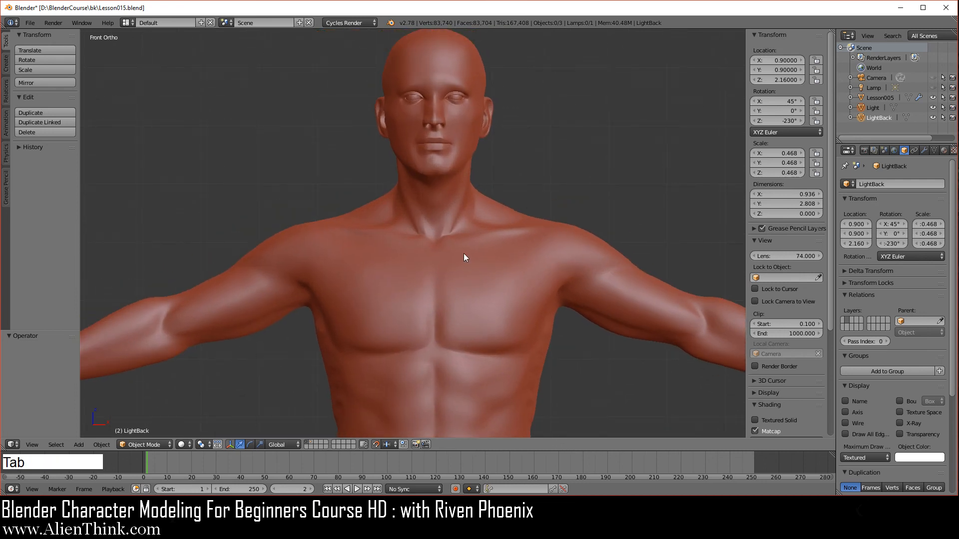
right_click(457, 257)
key("Tab")
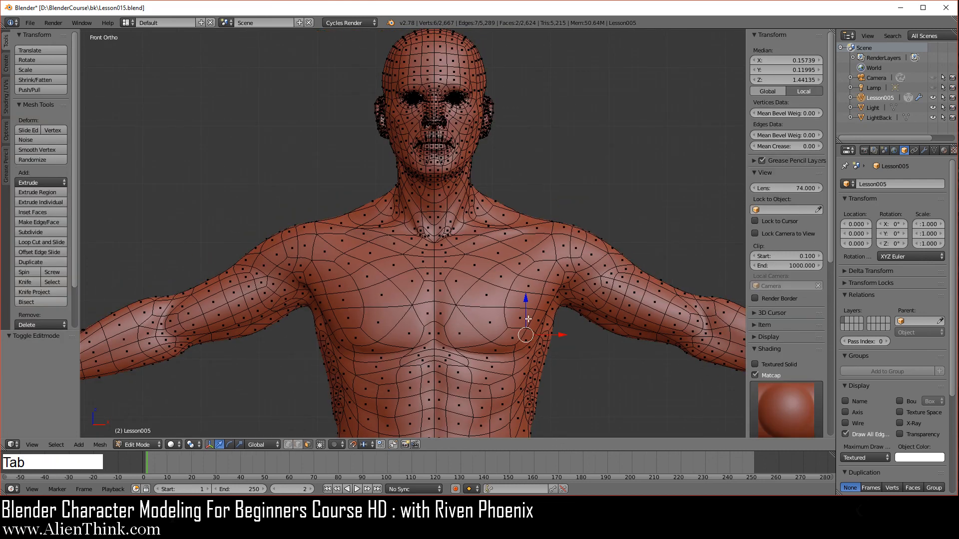
middle_click_drag(492, 309, 294, 314)
key("a")
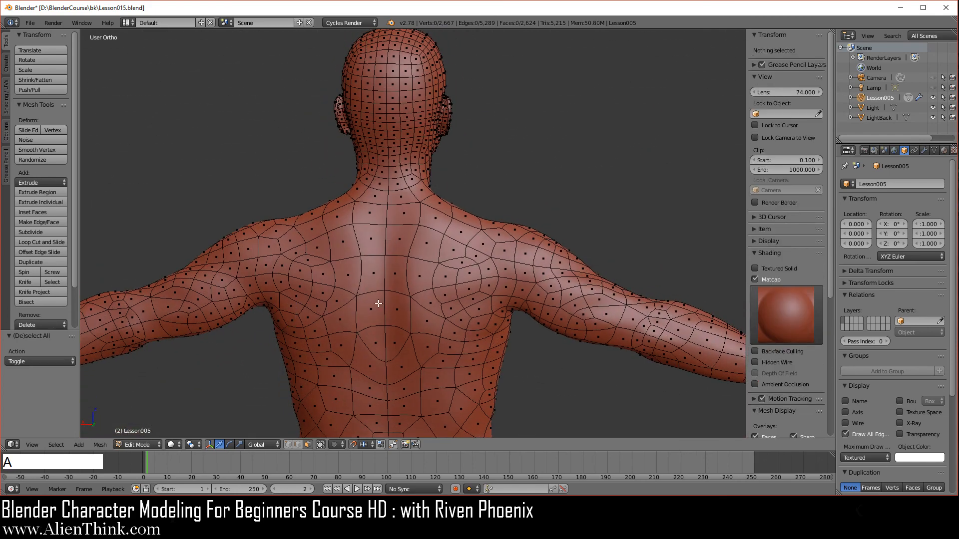
Select a face beside the spine, an upper-back edge in edge mode, and an upper-back vertex in vertex mode
right_click(379, 306)
left_click(298, 444)
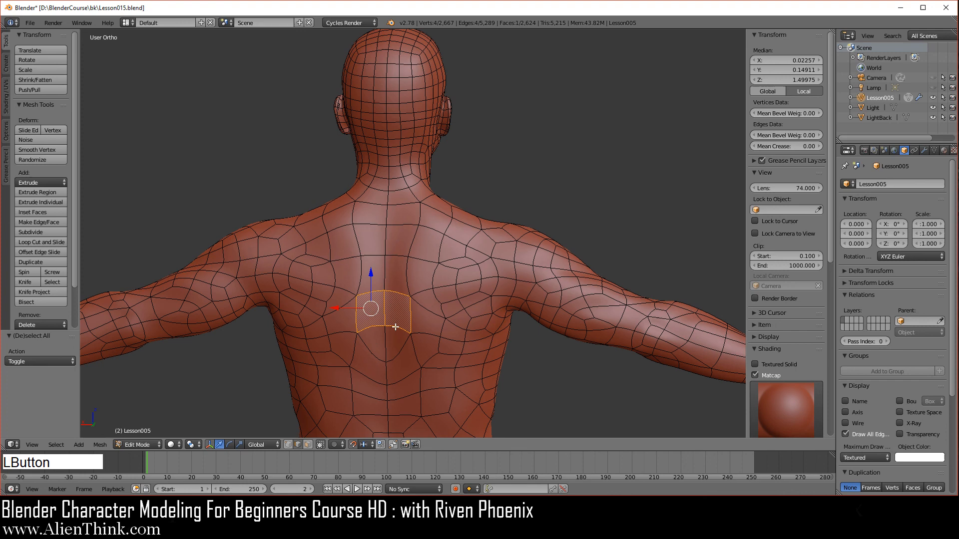
right_click(379, 291)
left_click(289, 445)
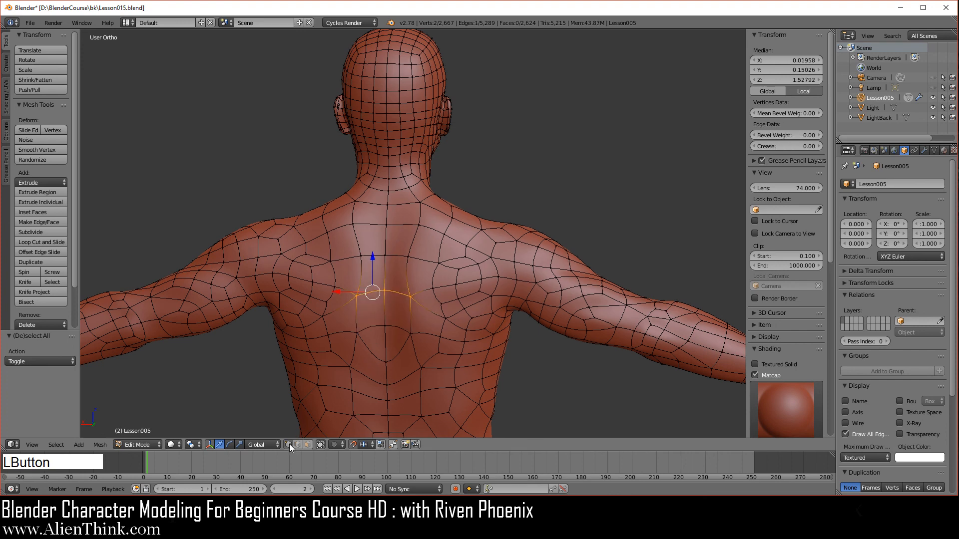
right_click(362, 253)
Turn off snapping, try moving an upper-back vertex near the spine, and deselect everything
middle_click_drag(340, 320, 450, 316)
scroll(487, 315, "up", 3)
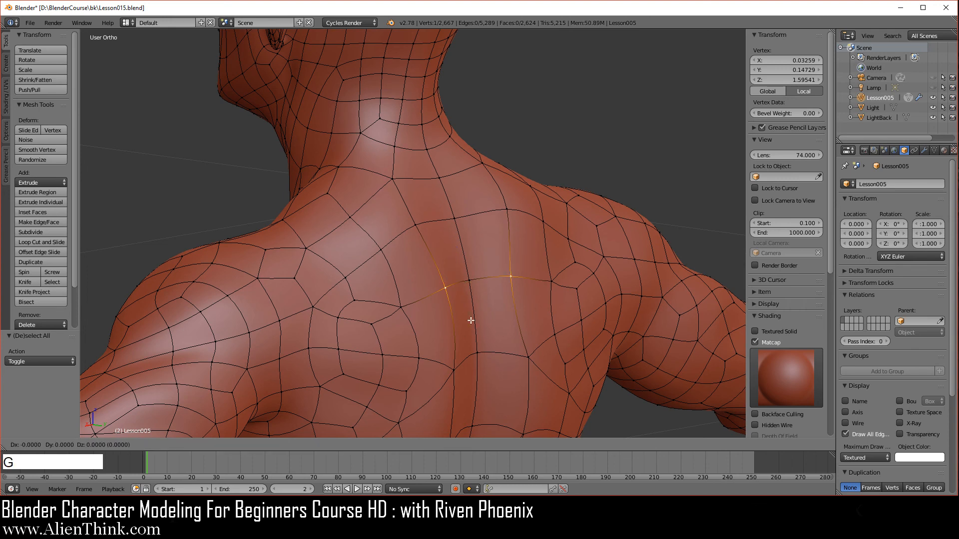
right_click(454, 281)
left_click(348, 446)
key("g")
right_click(438, 293)
scroll(437, 292, "down", 3)
key("a")
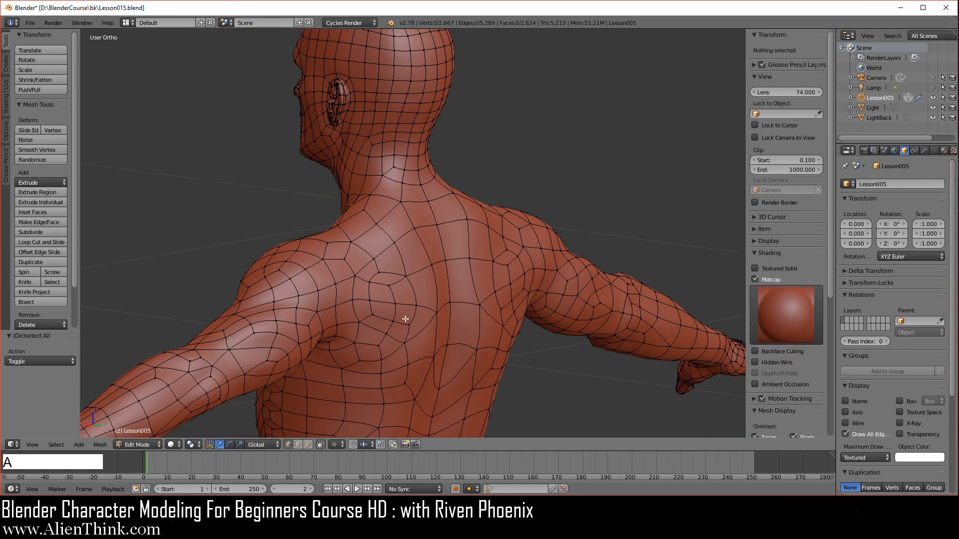
Return to the front view of the body and switch the mesh back to Object Mode
key("1")
middle_click_drag(368, 268, 497, 296)
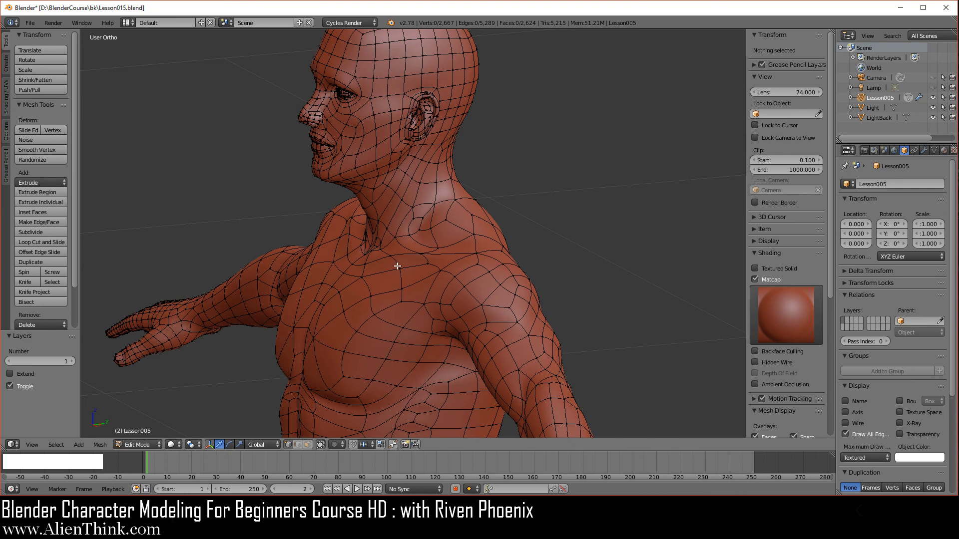
key("KP_1")
scroll(425, 197, "down", 3)
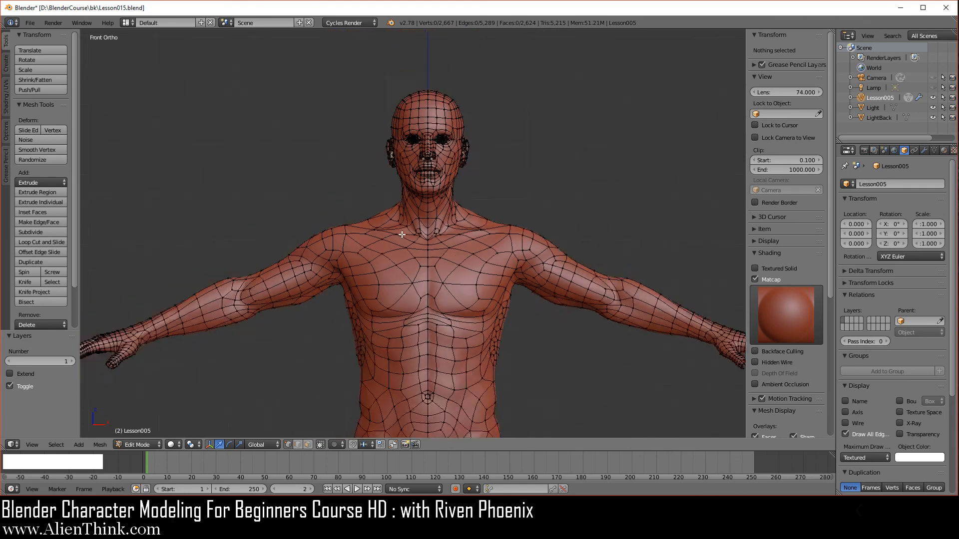
middle_click_drag(434, 295, 458, 228, "shift")
scroll(471, 242, "down", 2)
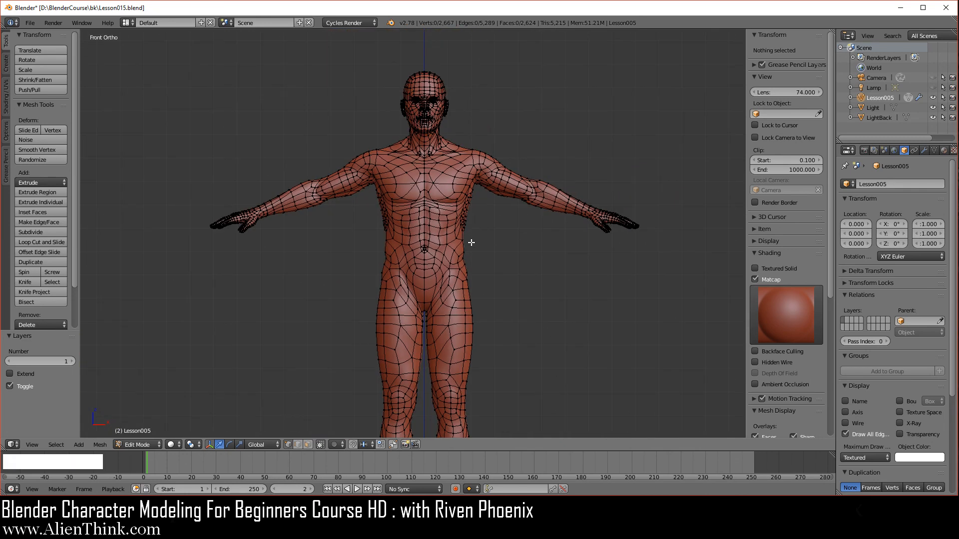
key("Tab")
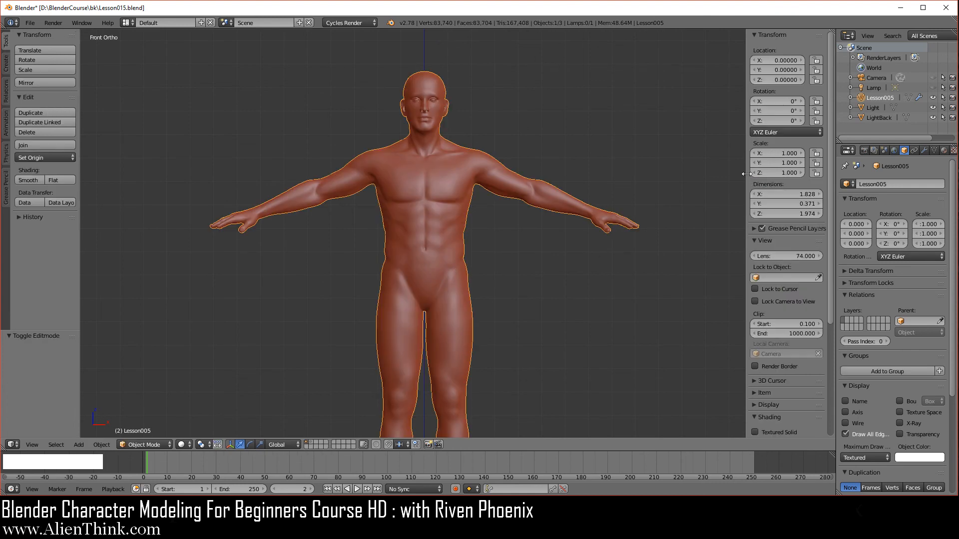
Collapse the viewport's properties sidebar, frame the figure's upper body and deselect the body mesh
left_click_drag(748, 171, 829, 165)
scroll(526, 180, "up", 2)
middle_click_drag(526, 180, 497, 278, "shift")
scroll(509, 282, "up", 1)
scroll(493, 274, "down", 1)
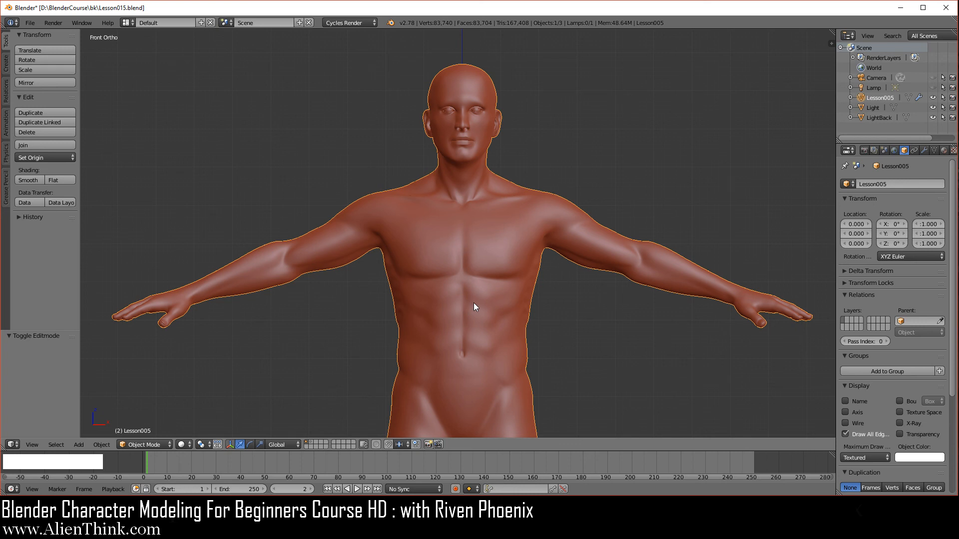
key("a")
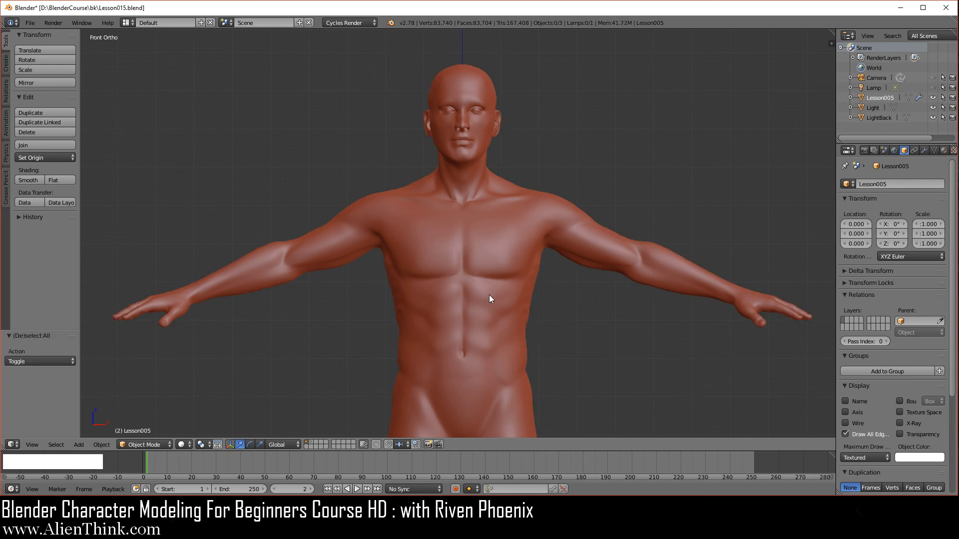
scroll(489, 296, "up", 1)
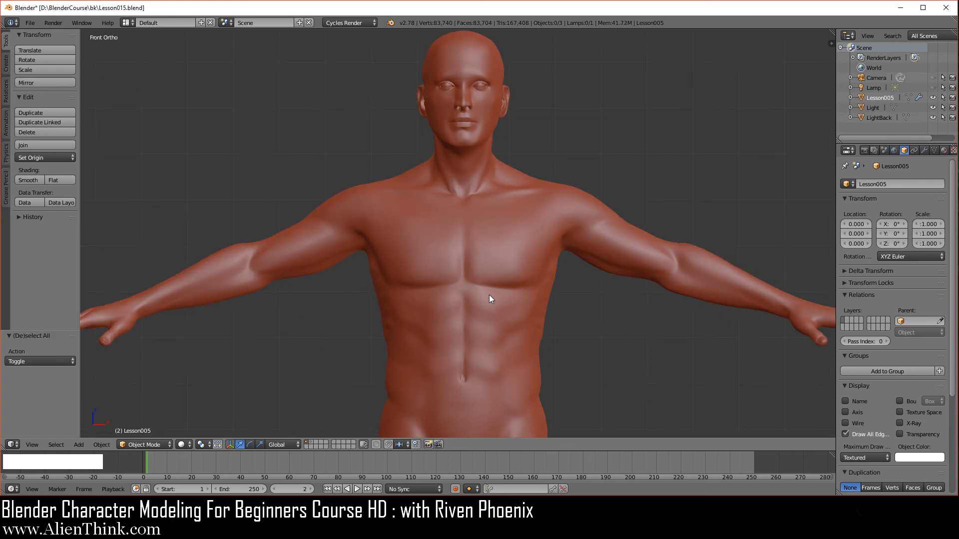